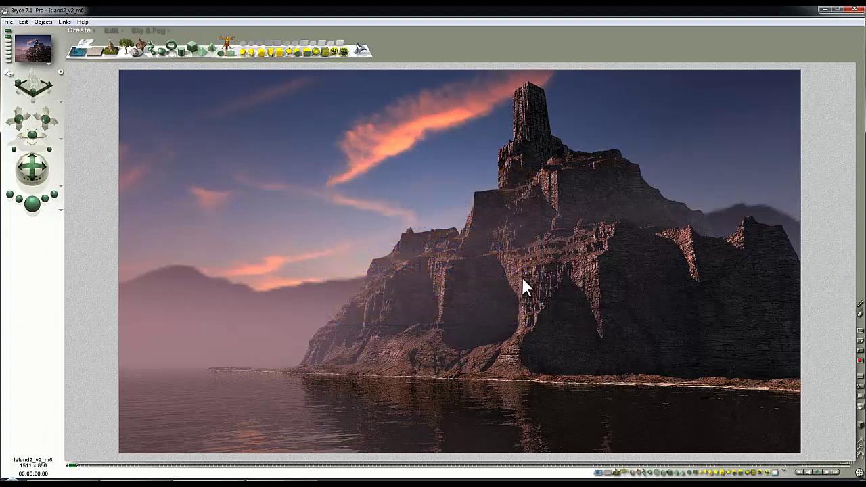
Return to the wireframe view and delete the tower terrain from the island's summit
key(Escape)
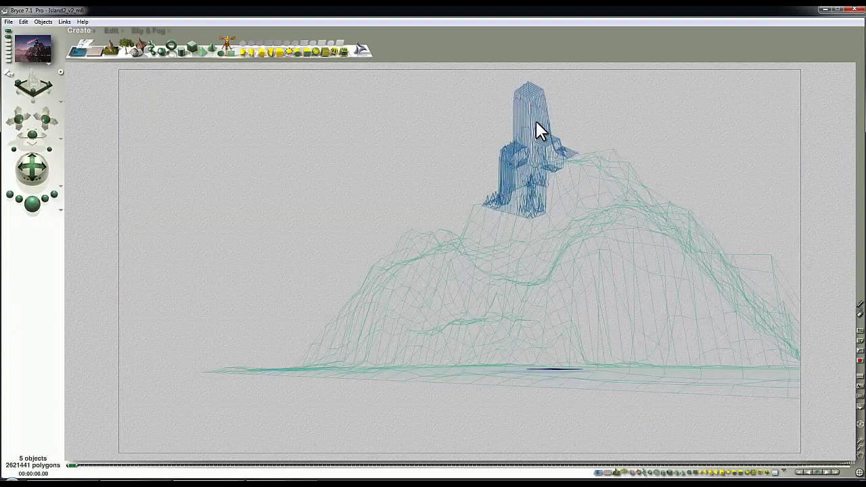
click(537, 122)
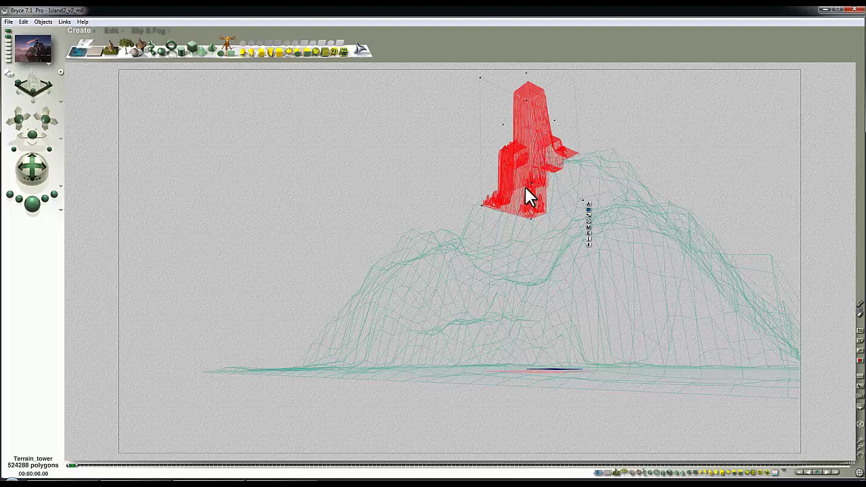
key(Delete)
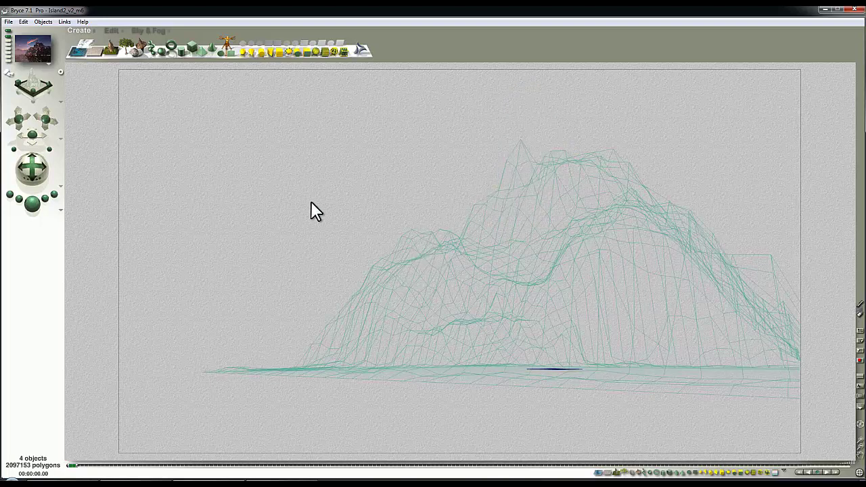
Load Wasteland3_SD_1024.hdr as the image-based lighting HDRI in the Sky Lab
click(149, 31)
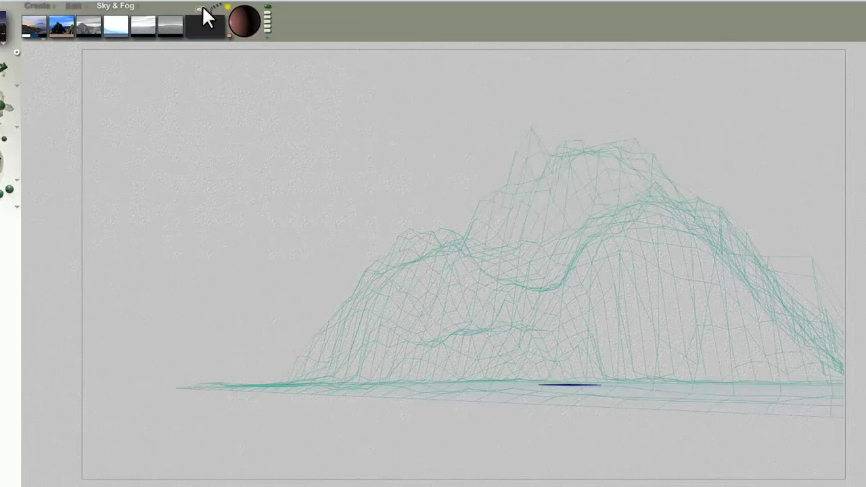
click(219, 35)
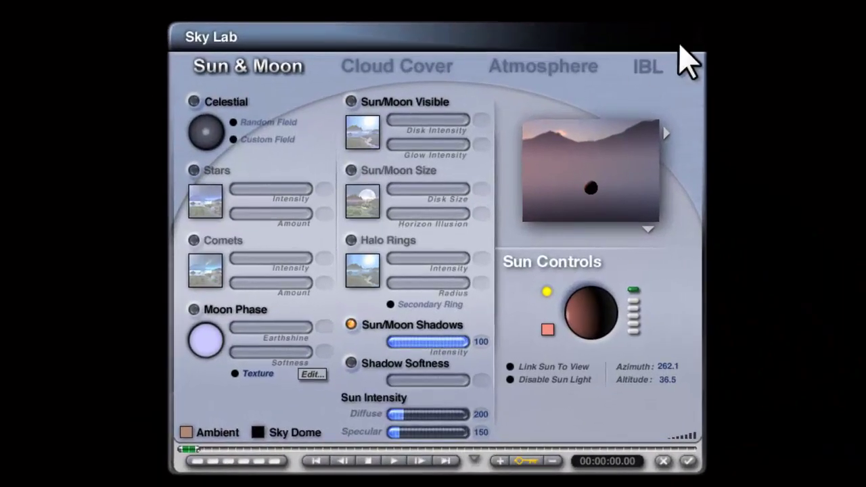
click(646, 71)
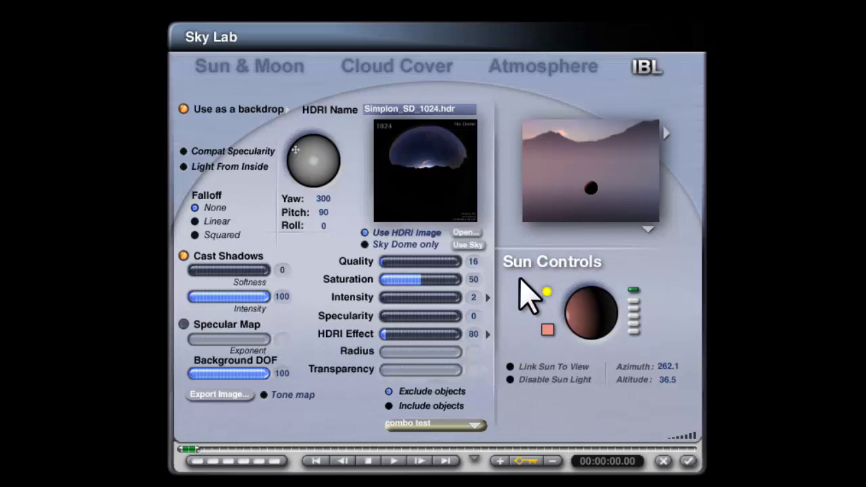
click(467, 232)
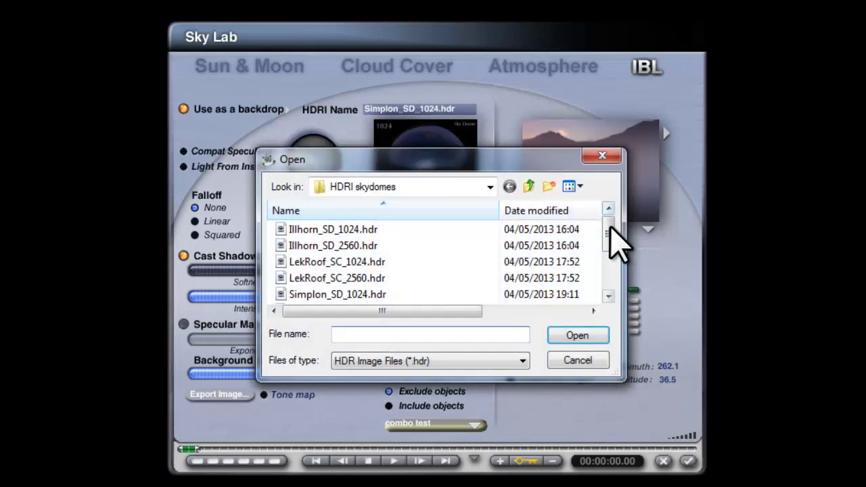
drag(612, 234, 622, 309)
click(383, 278)
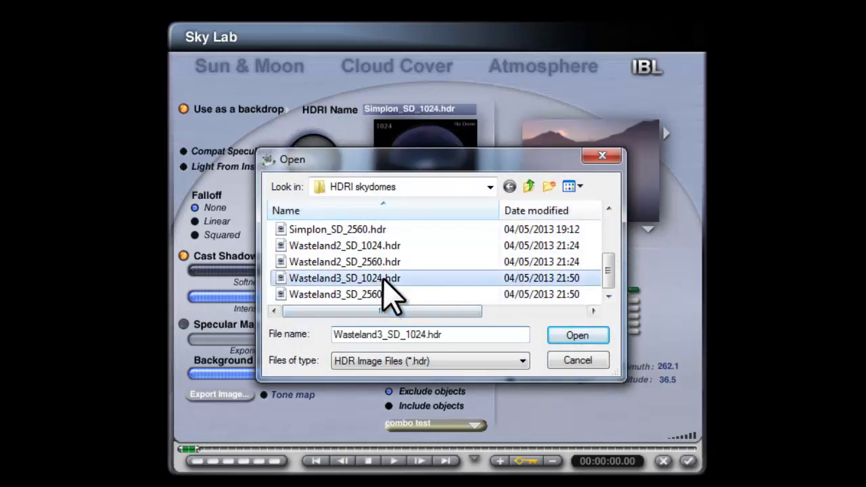
click(576, 334)
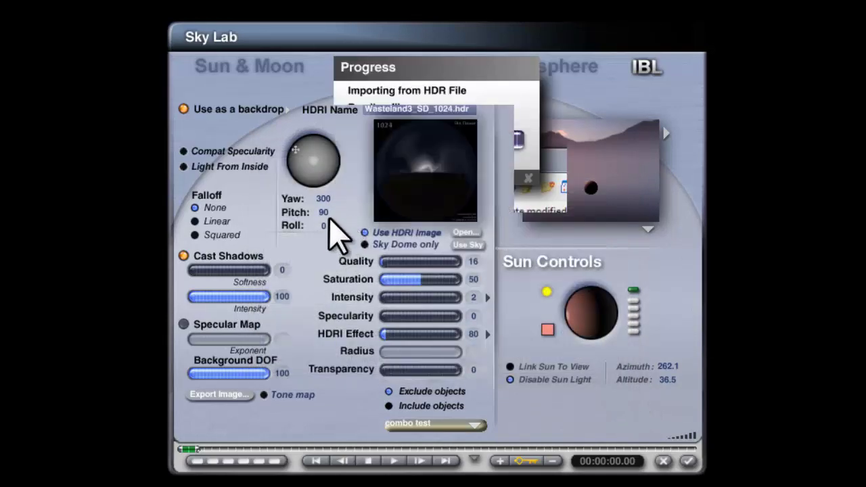
Show the full scene in the Sky Lab preview and rotate the HDRI backdrop to a yaw of 284.9
click(184, 109)
click(289, 109)
click(335, 157)
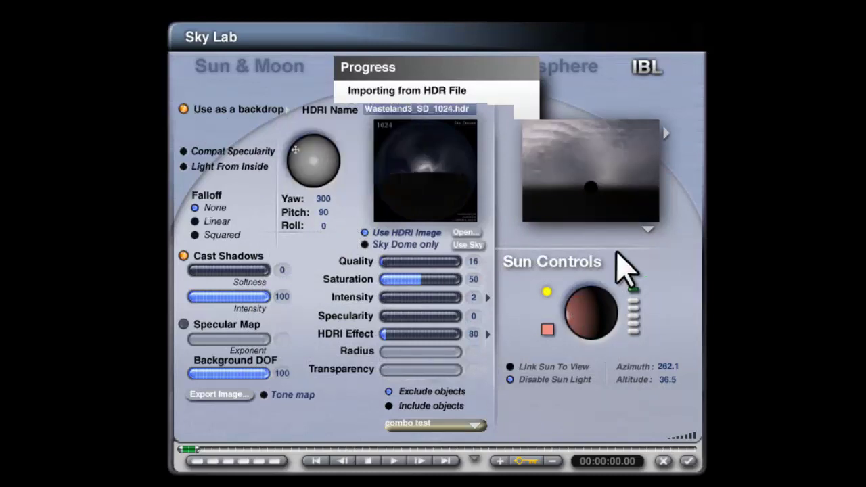
click(648, 229)
click(661, 242)
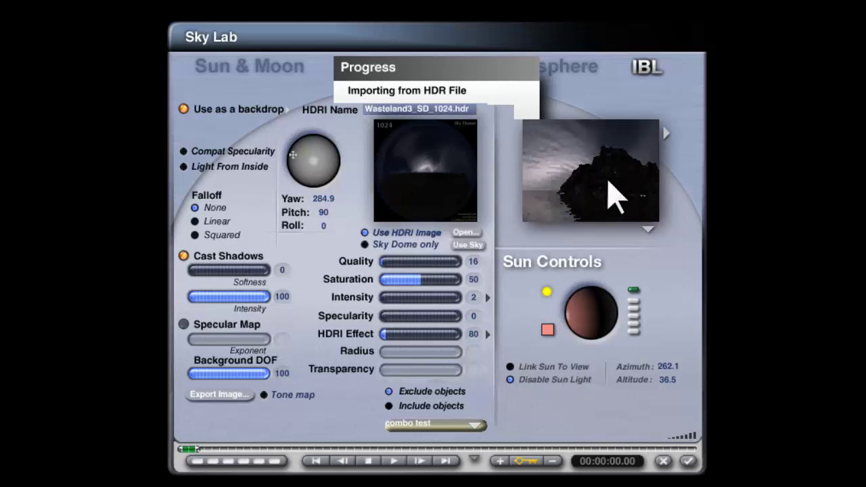
Set the image-based lighting's HDRI Effect to 150 and its Saturation to 100
click(472, 334)
text(1)
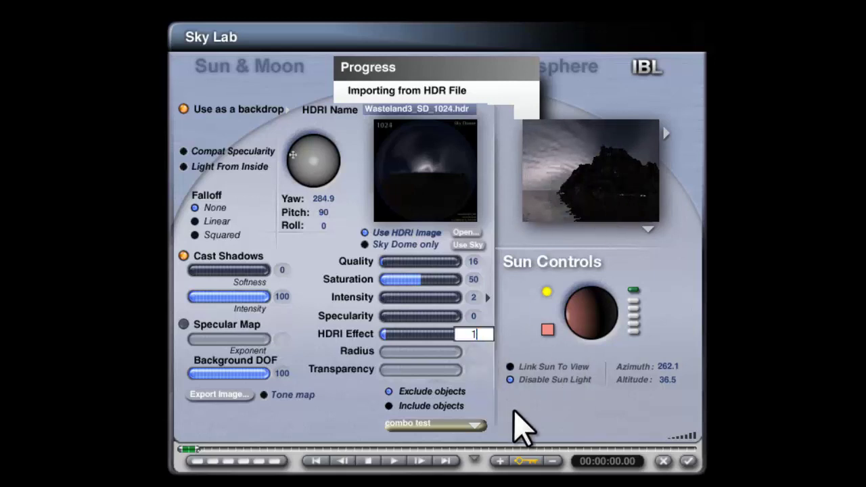
text(50)
key(Return)
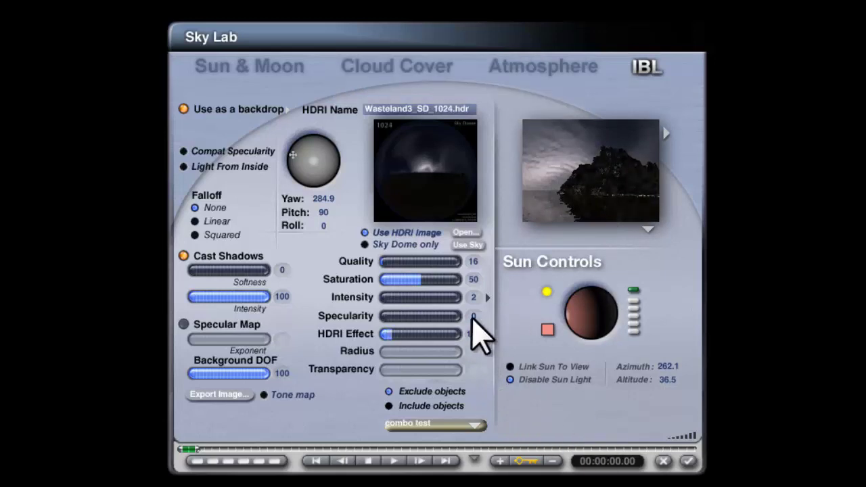
click(471, 332)
click(443, 280)
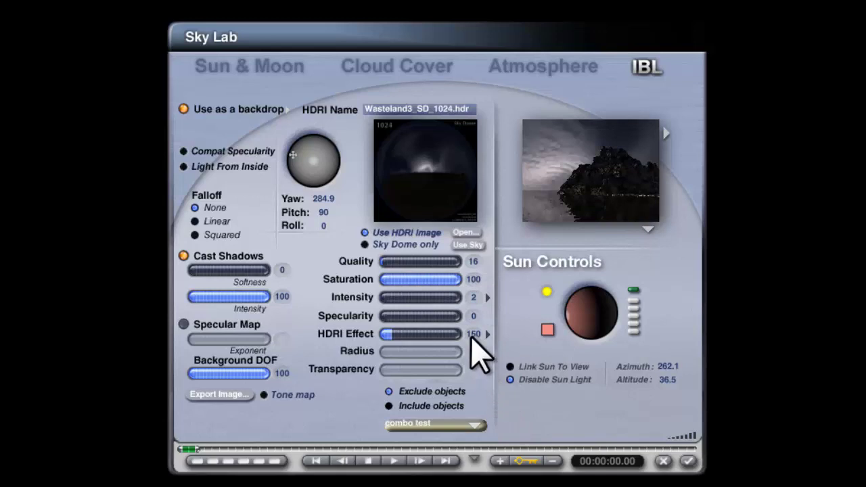
Raise the HDRI Effect to 200, then further to 250, to adjust the ambient light on the island
click(475, 298)
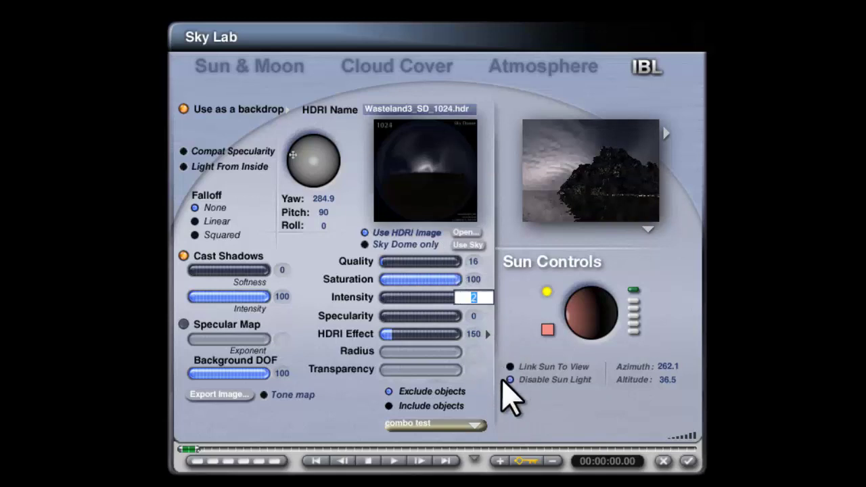
click(471, 335)
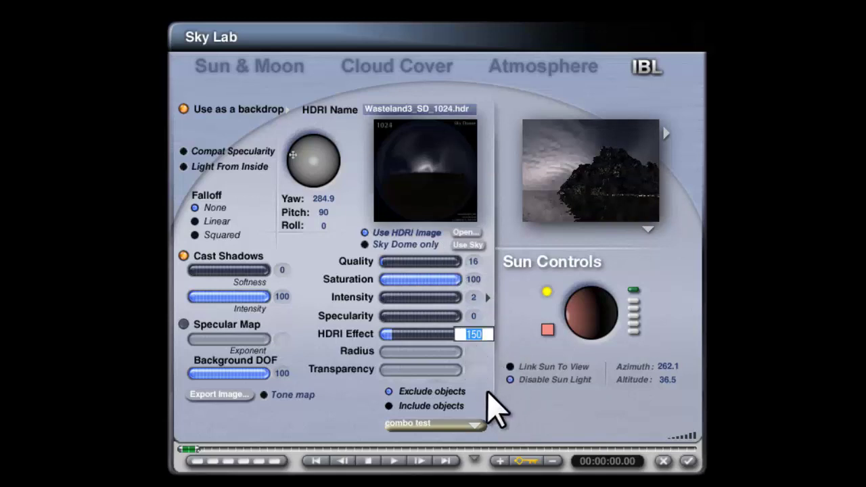
text(200)
key(Return)
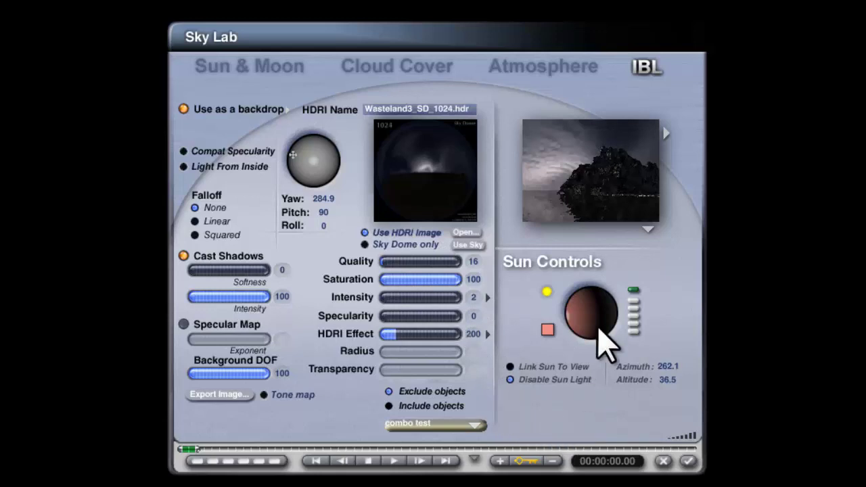
click(471, 334)
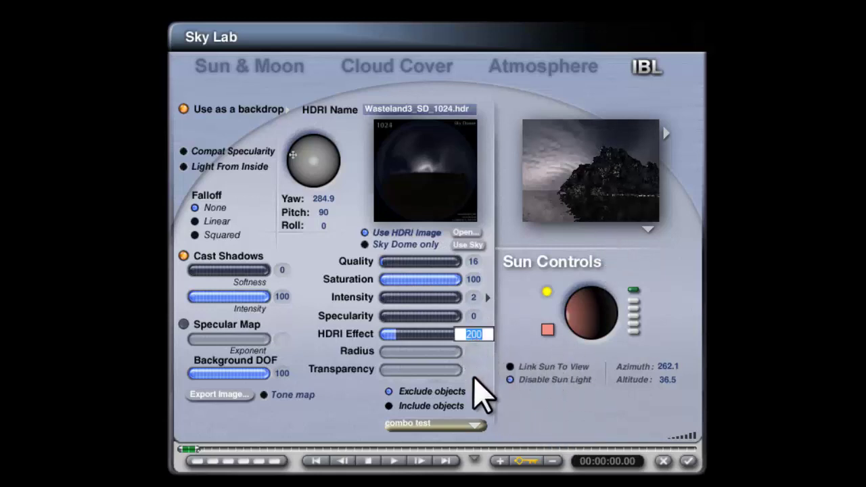
text(250)
key(Return)
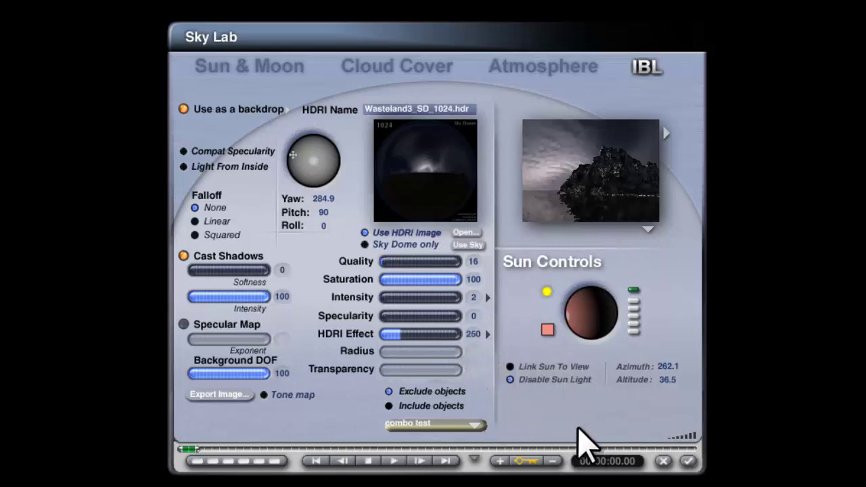
Turn the sun light back on and enable haze in the atmosphere settings
click(510, 380)
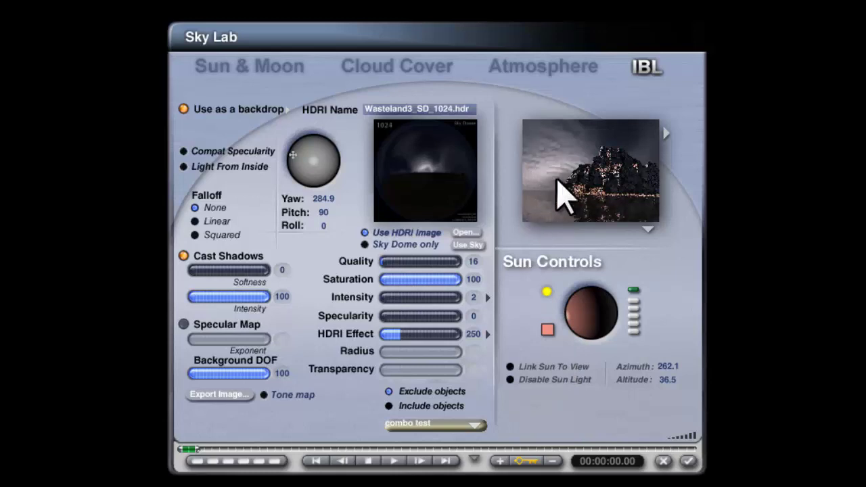
click(513, 73)
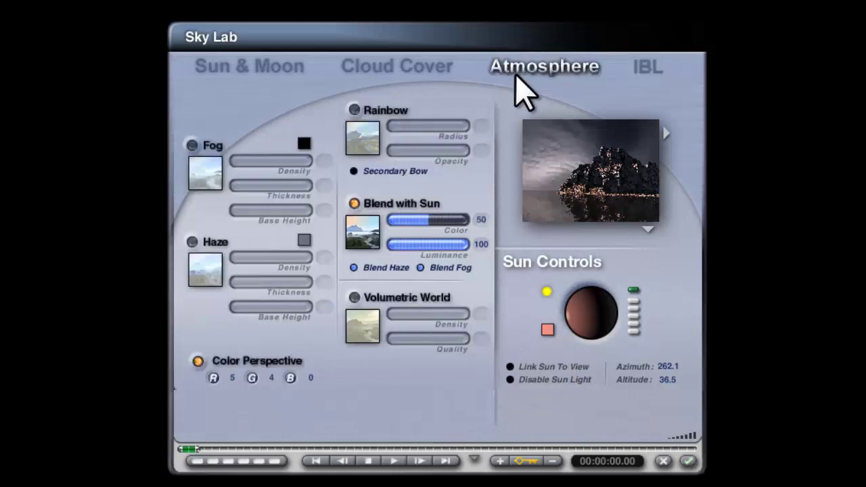
click(193, 242)
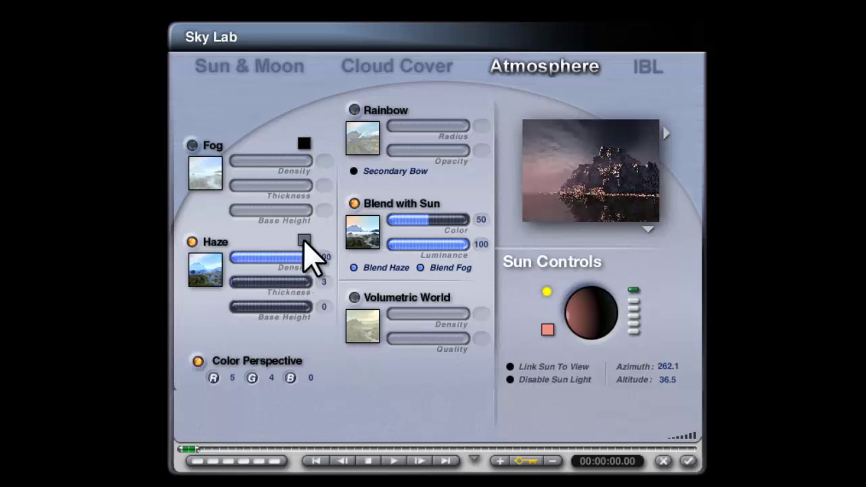
Color the haze bright orange with hue 24, saturation 255 and a raised lightness, and accept the sky settings
click(304, 242)
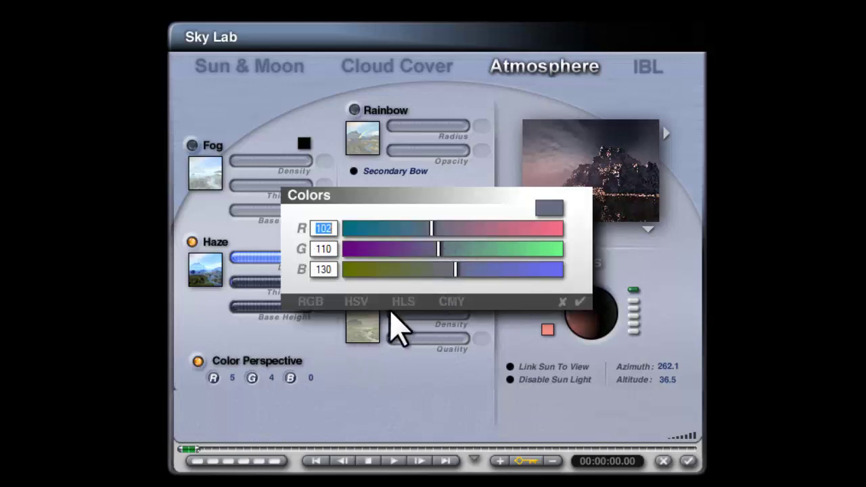
click(403, 301)
mouse_move(377, 228)
mouse_down()
mouse_move(412, 228)
mouse_move(368, 229)
mouse_up()
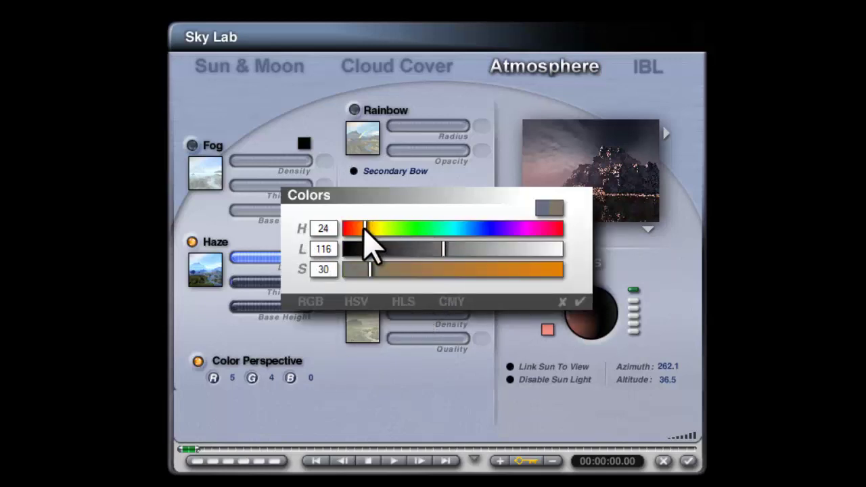
drag(400, 269, 598, 270)
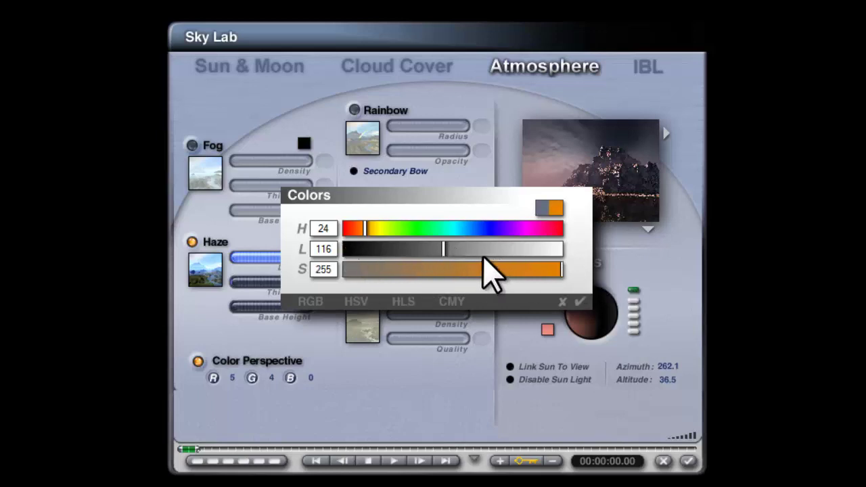
click(472, 249)
click(580, 301)
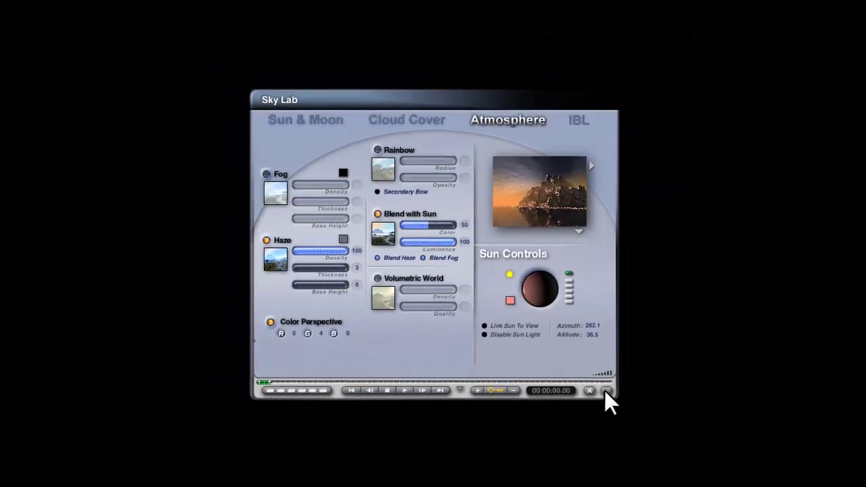
click(687, 461)
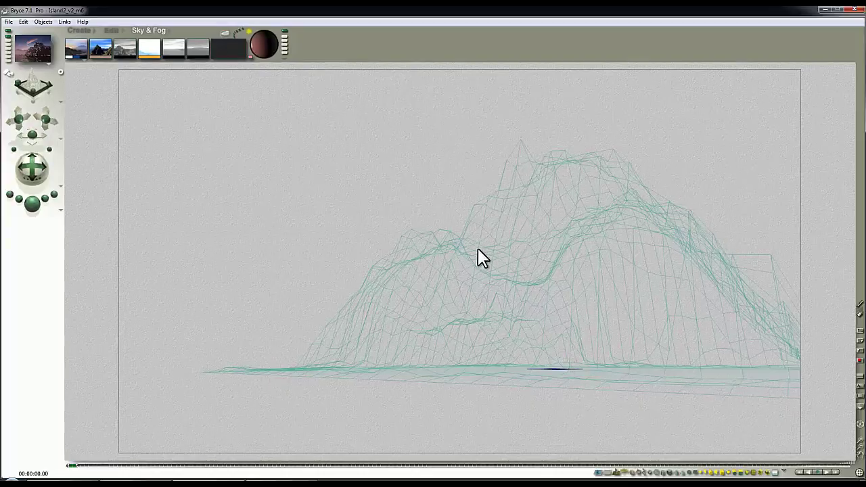
Accept the orange haze sky and move the sun to azimuth 273.1, altitude 8.2
click(227, 34)
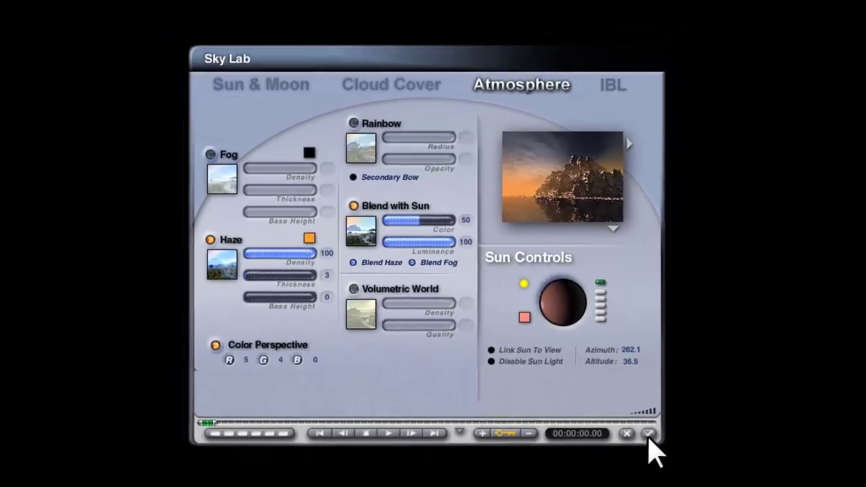
click(674, 457)
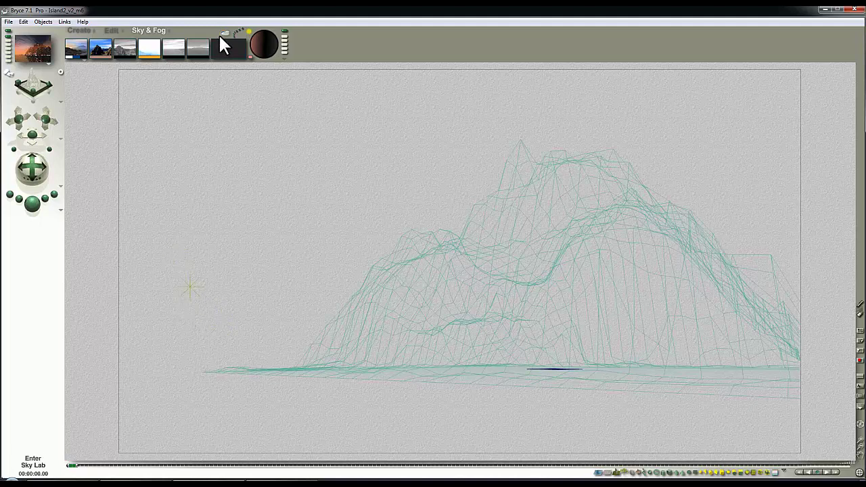
Make the sun visible in the sky and enable Sun/Moon Size with a Horizon Illusion of 58
click(221, 35)
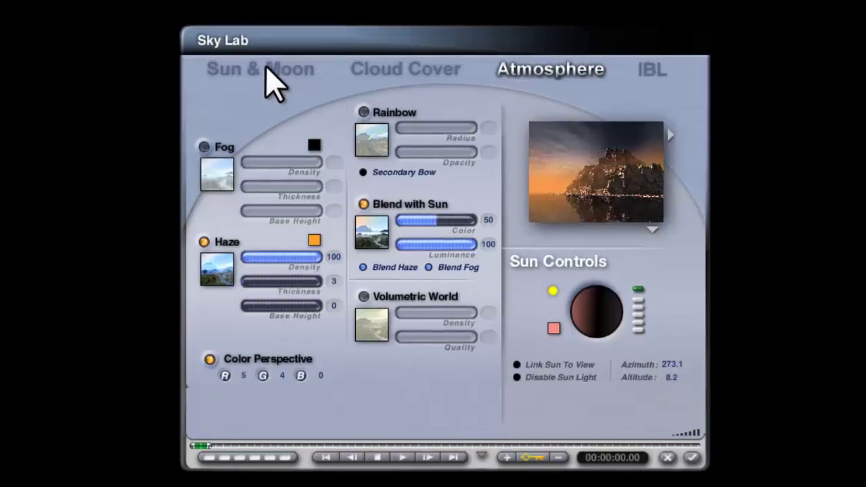
click(263, 69)
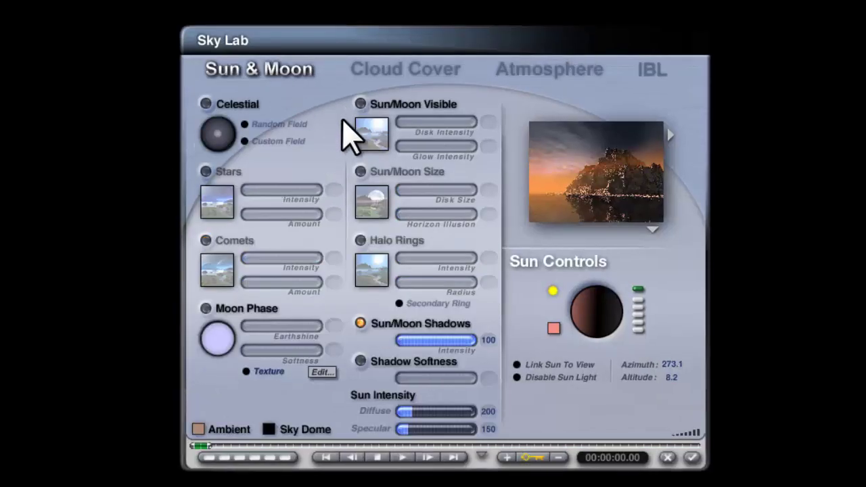
click(360, 103)
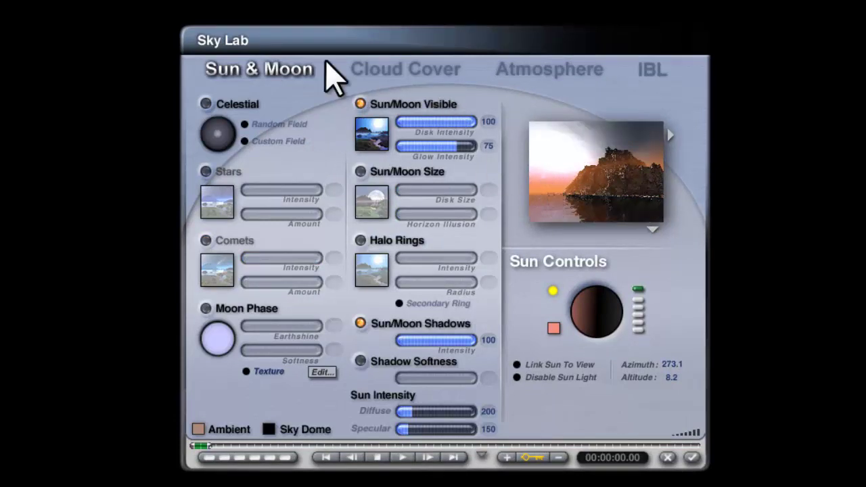
click(359, 171)
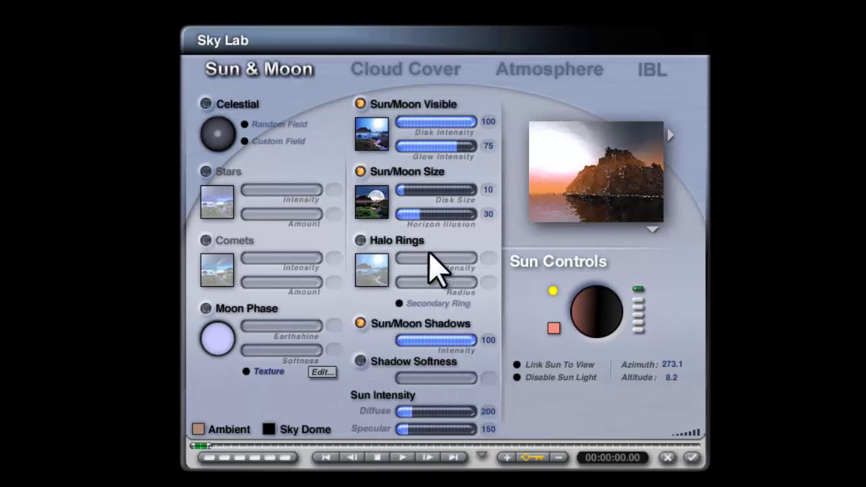
click(445, 215)
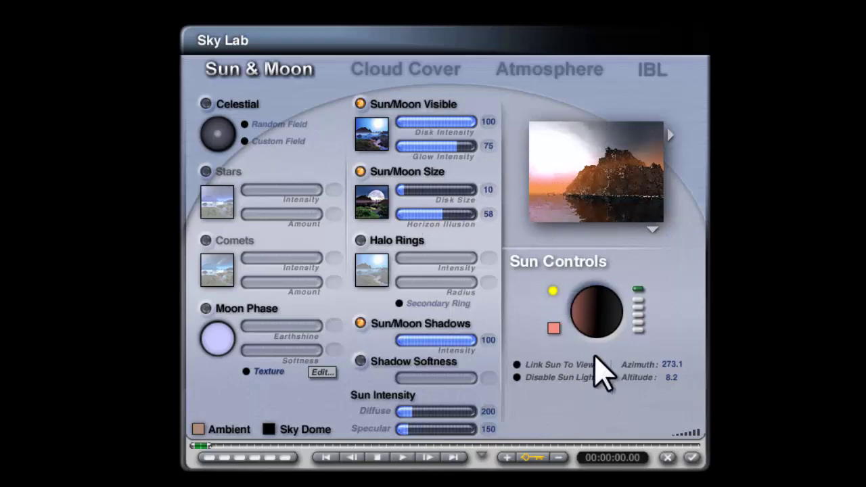
Raise the Blend with Sun Color amount to 100 and change the sun color to the same orange as the haze
click(549, 71)
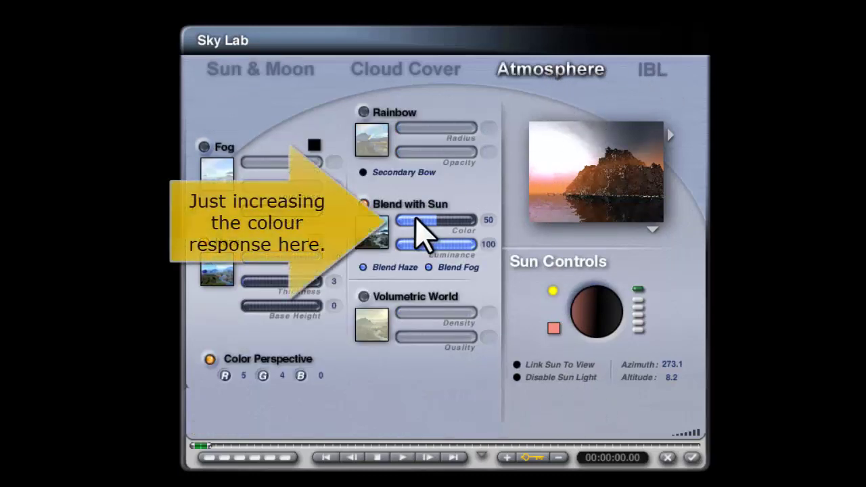
drag(416, 219, 436, 225)
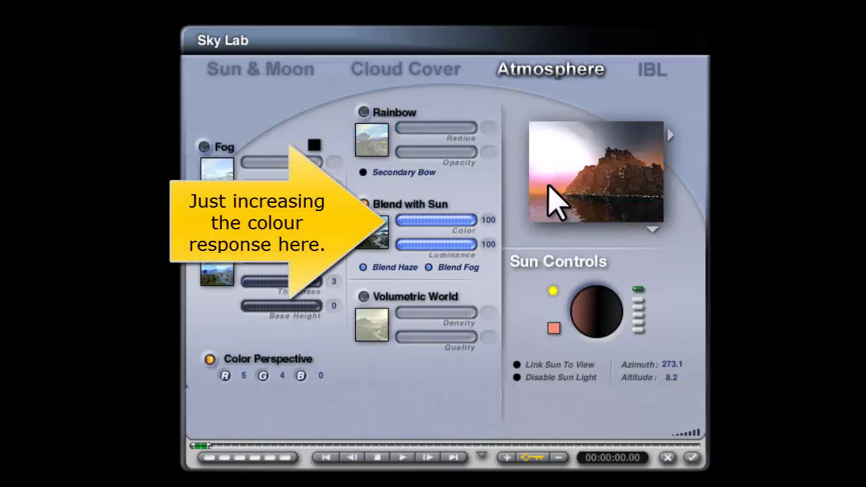
click(553, 329)
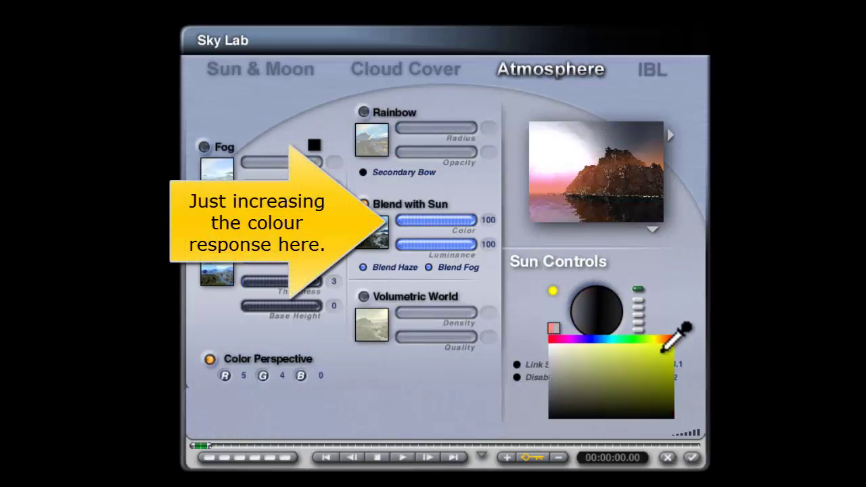
click(665, 336)
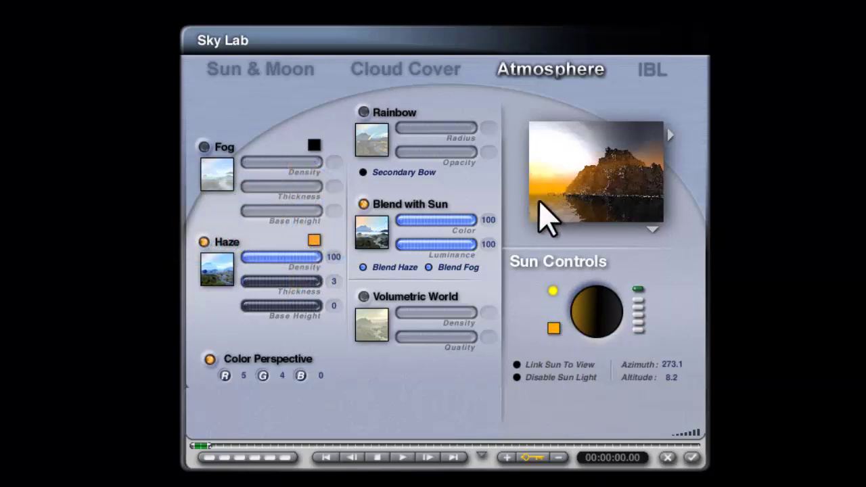
Leave the Sky Lab, copy the haze's orange to the sky's white color swatch, and render the scene
click(261, 70)
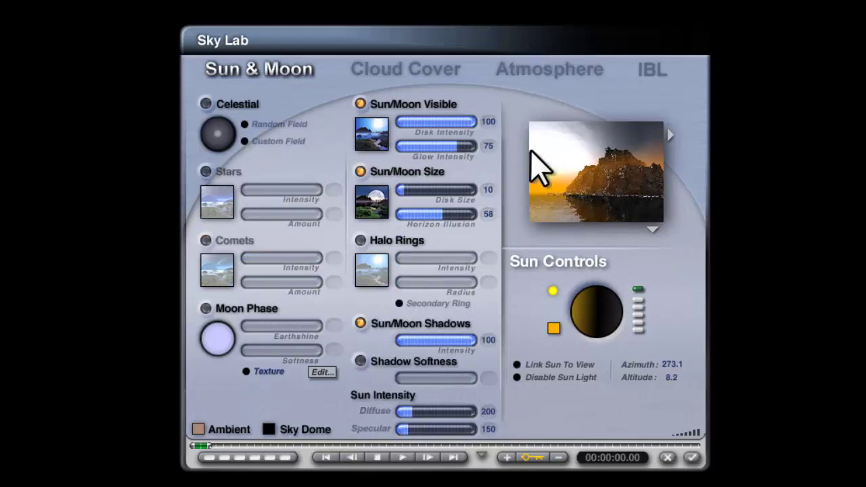
click(652, 73)
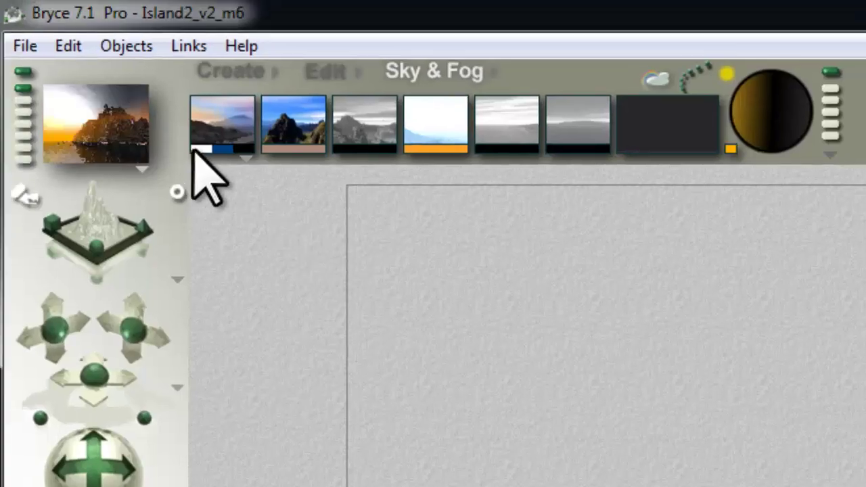
drag(203, 149, 412, 148)
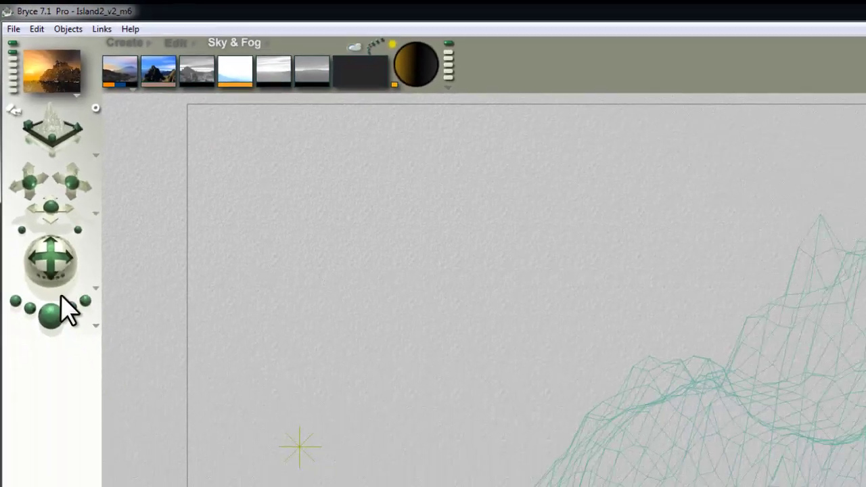
click(34, 205)
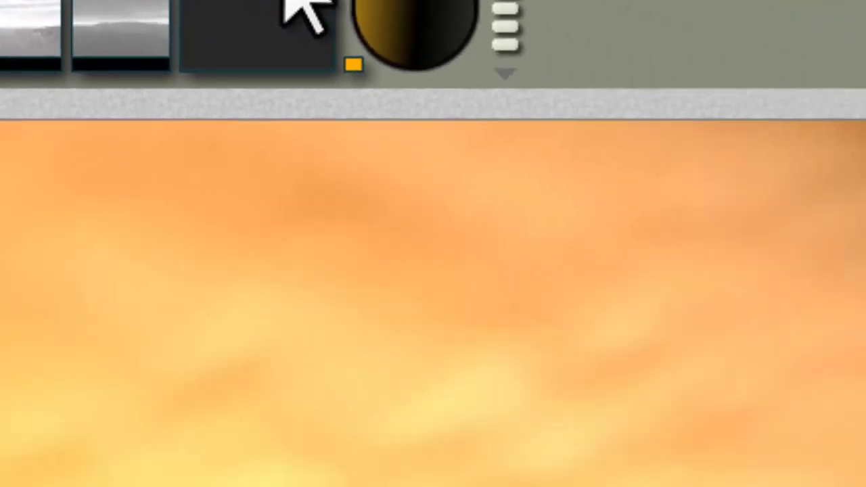
Toggle the small option beside Use as a backdrop in the IBL settings, accept the sky and render the scene again
click(386, 33)
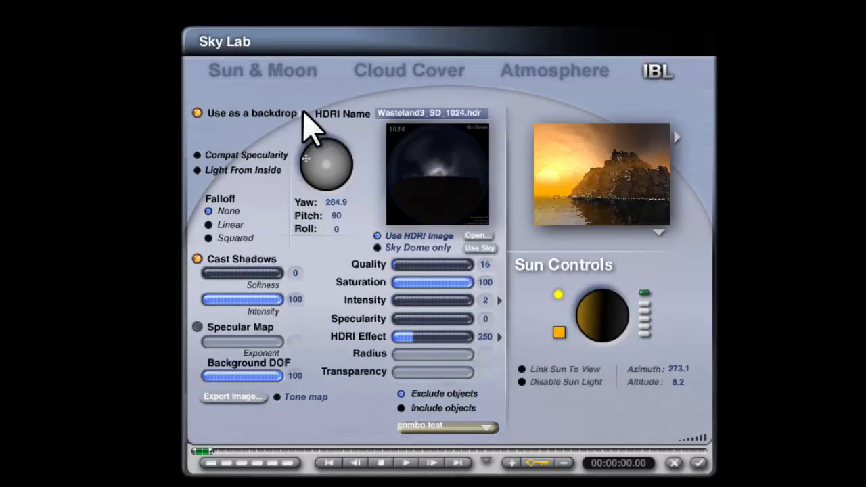
click(302, 114)
click(342, 189)
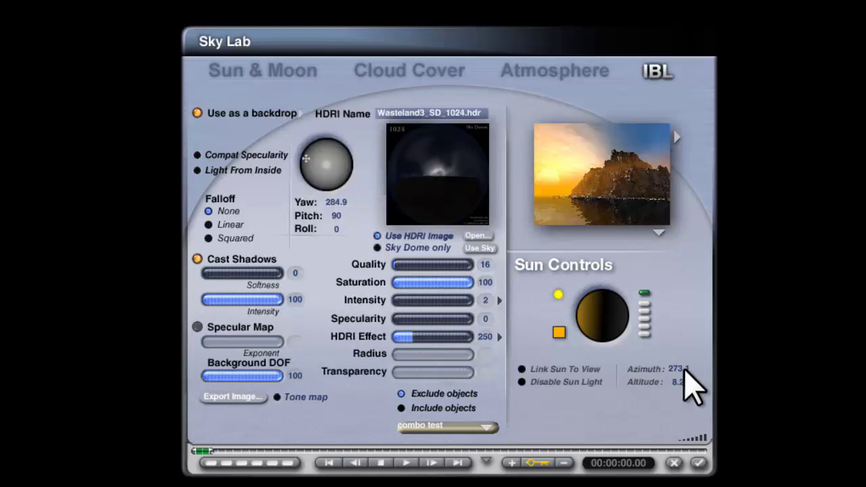
click(699, 463)
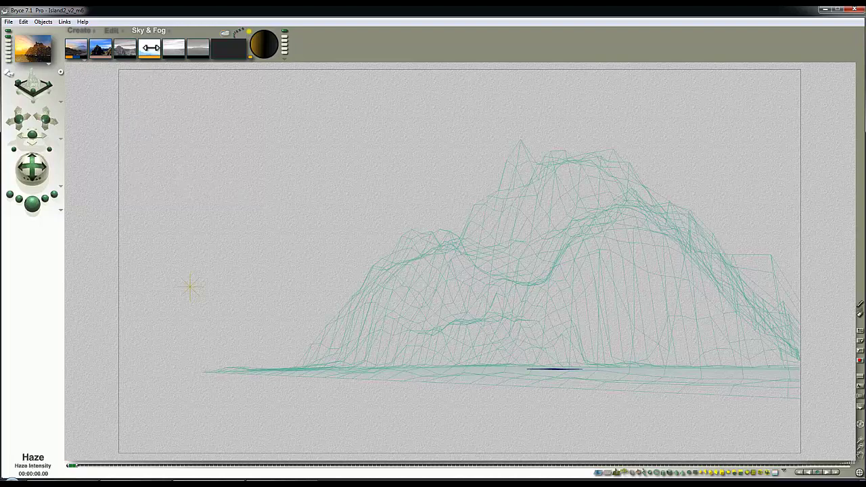
click(34, 205)
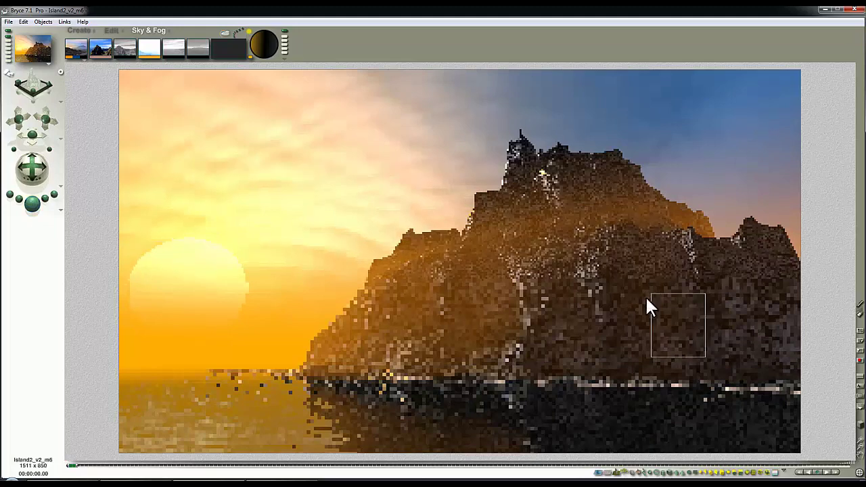
drag(372, 346, 517, 394)
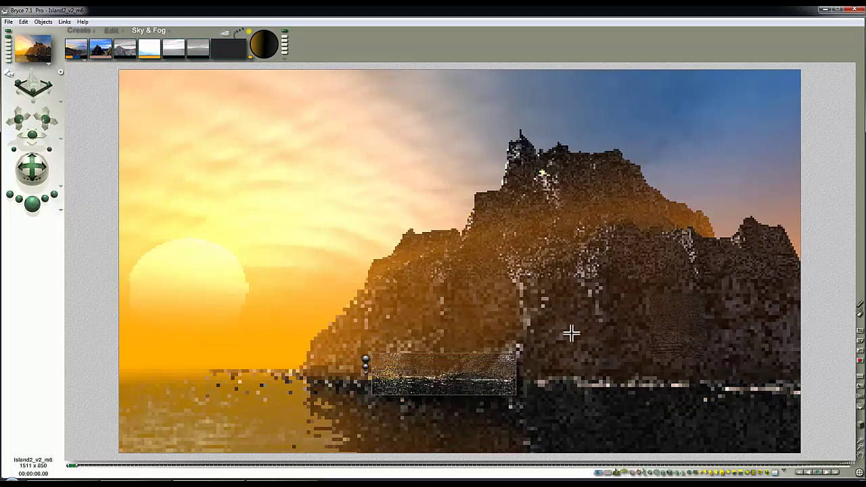
Reset the island terrain to a plain gray, untextured material with Diffusion 100 and render the scene
click(573, 287)
click(617, 276)
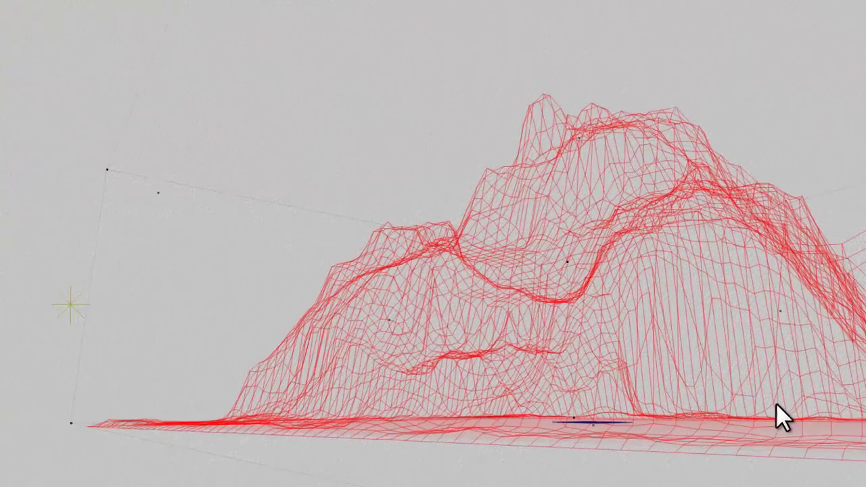
click(795, 401)
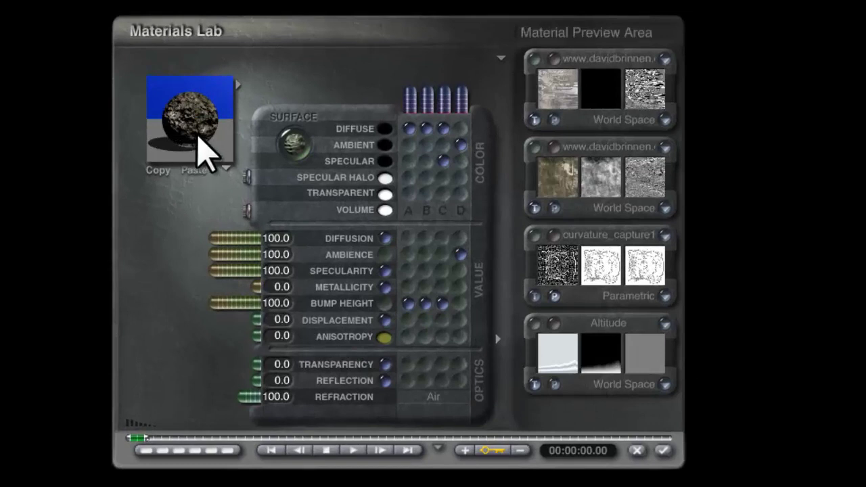
click(203, 147)
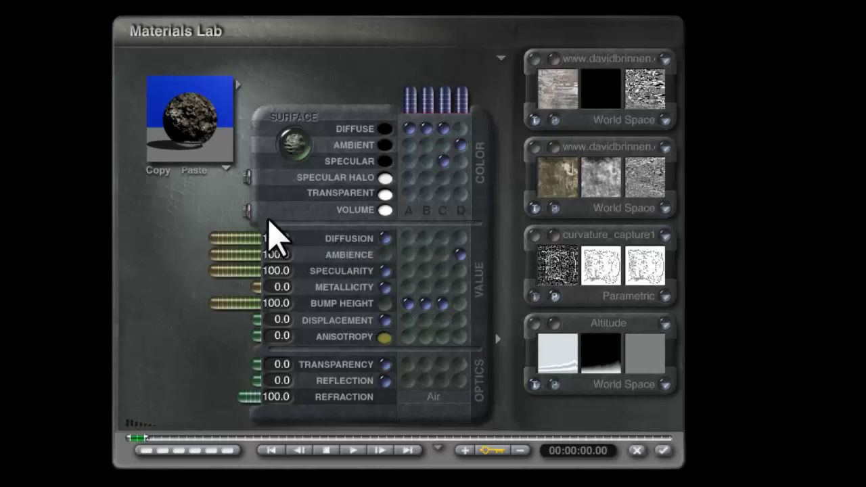
click(245, 211)
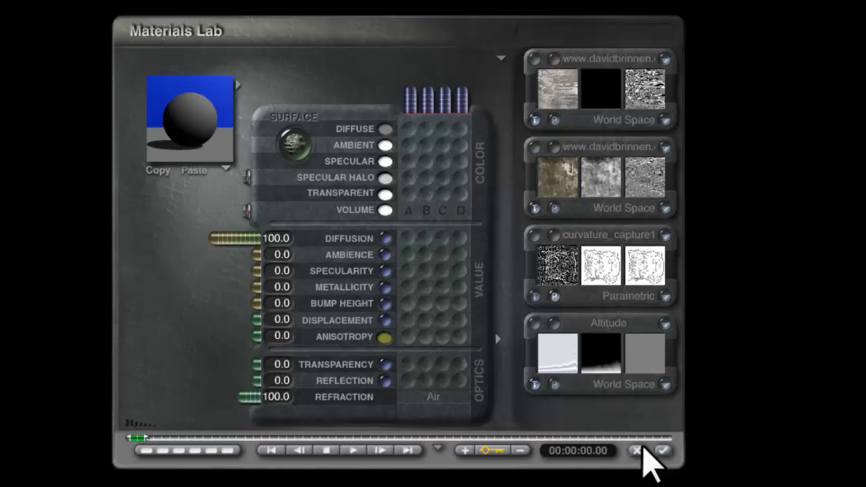
click(659, 449)
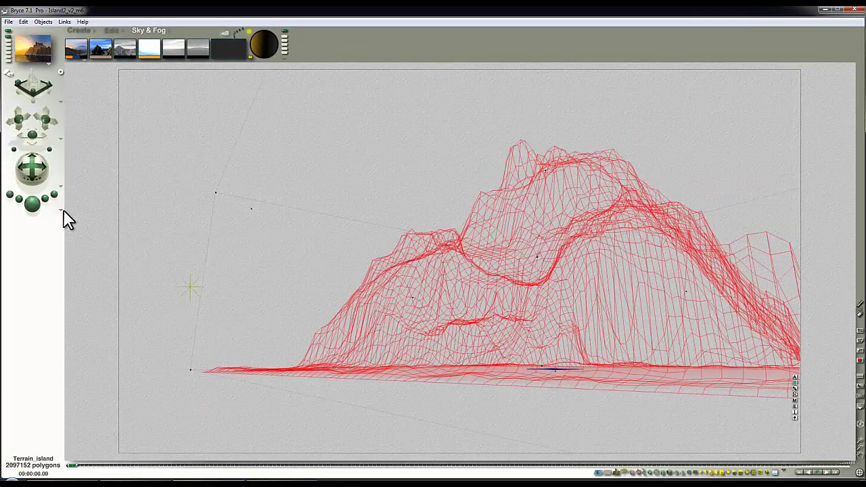
click(32, 203)
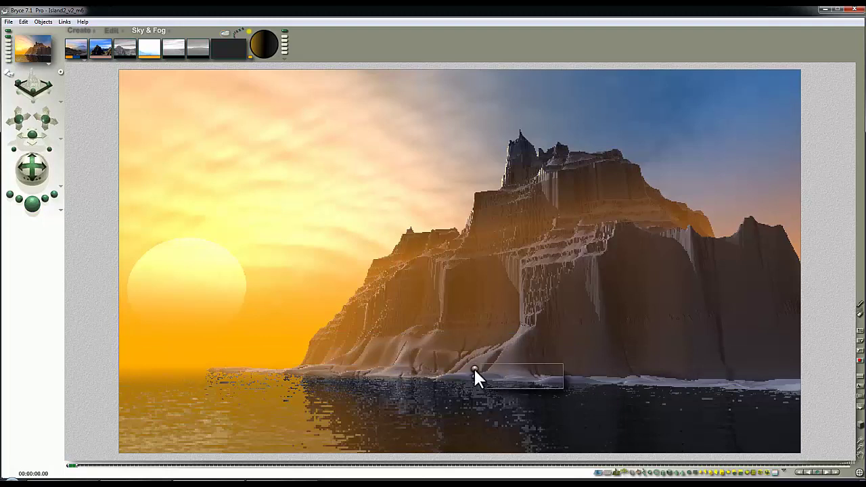
Examine how the light falls on the island's shoreline, cliff faces and summit by marking out those areas of the render
drag(778, 405, 662, 355)
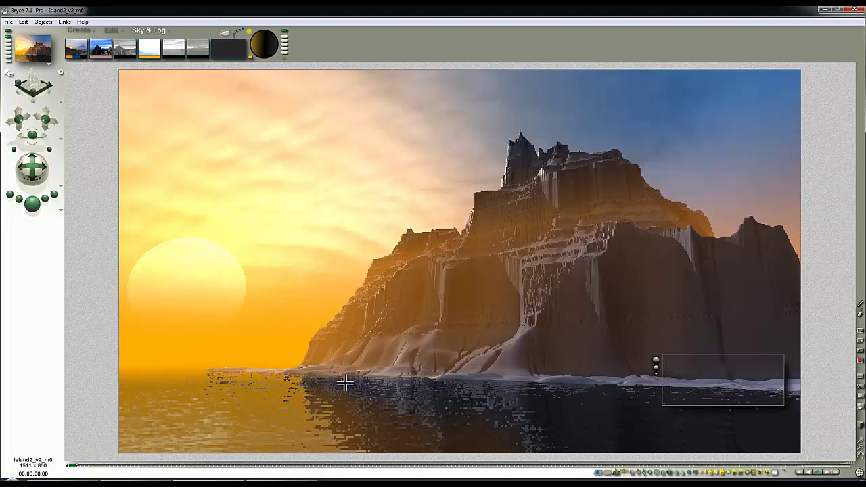
drag(362, 382, 228, 352)
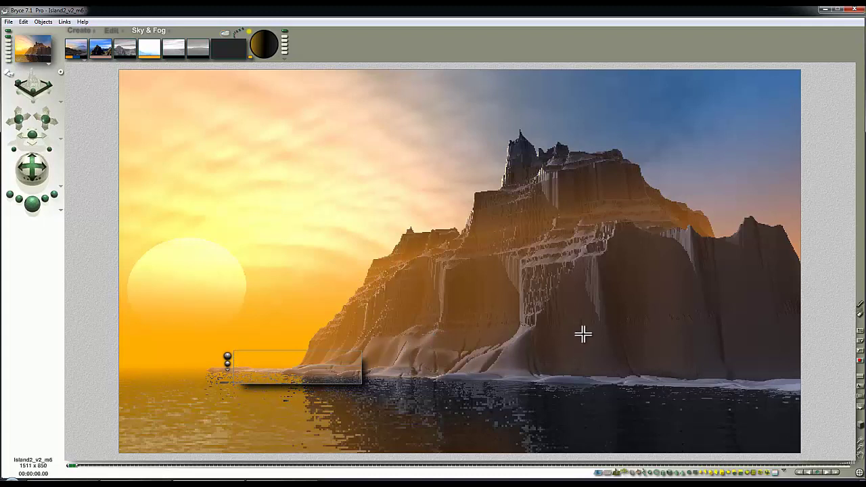
drag(582, 330, 435, 166)
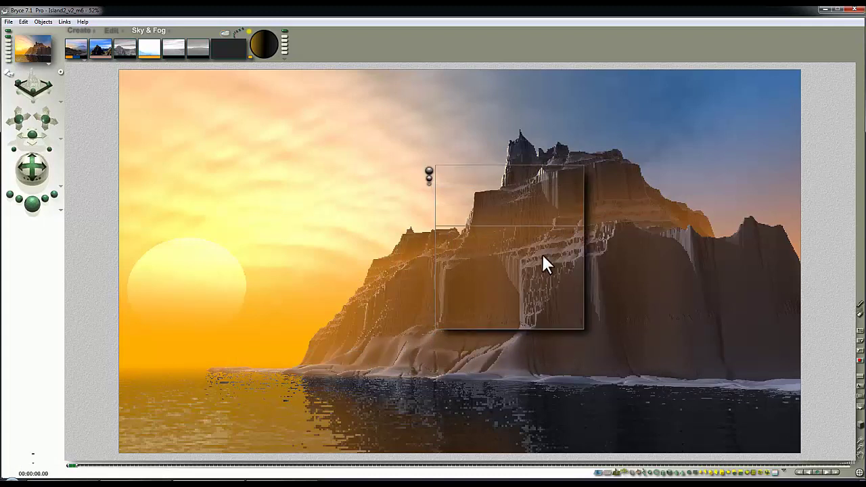
drag(703, 308, 632, 224)
drag(581, 339, 502, 264)
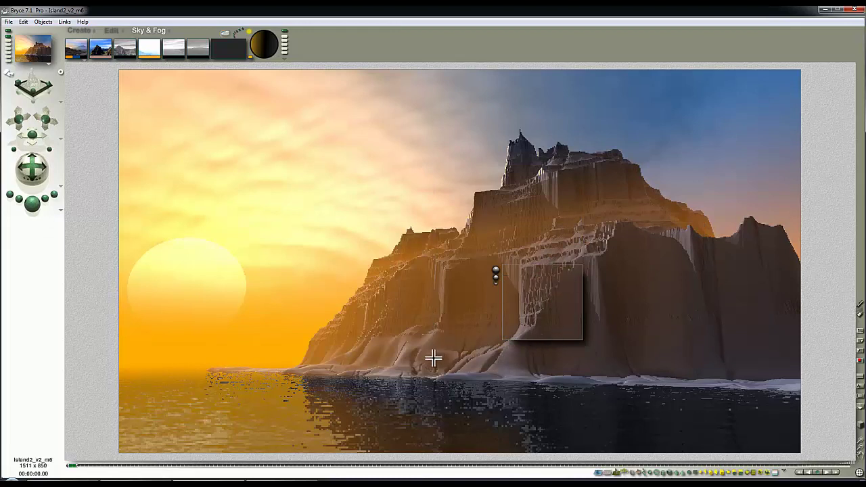
drag(484, 381, 433, 359)
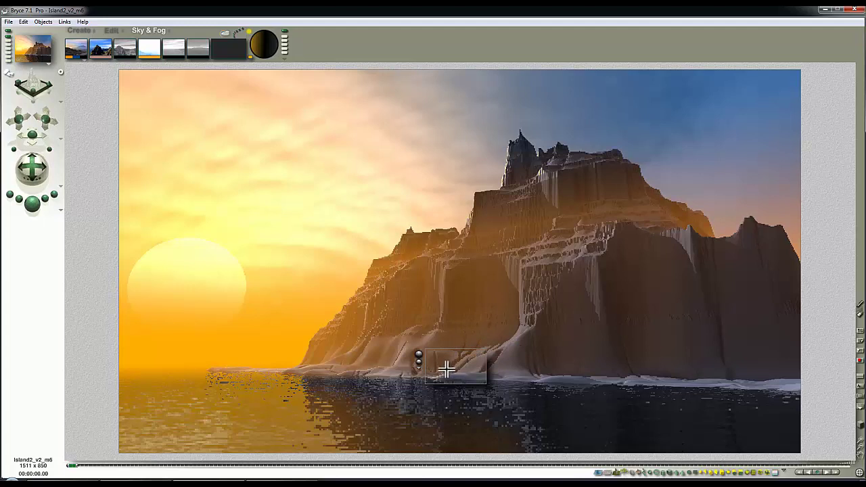
drag(537, 192, 486, 121)
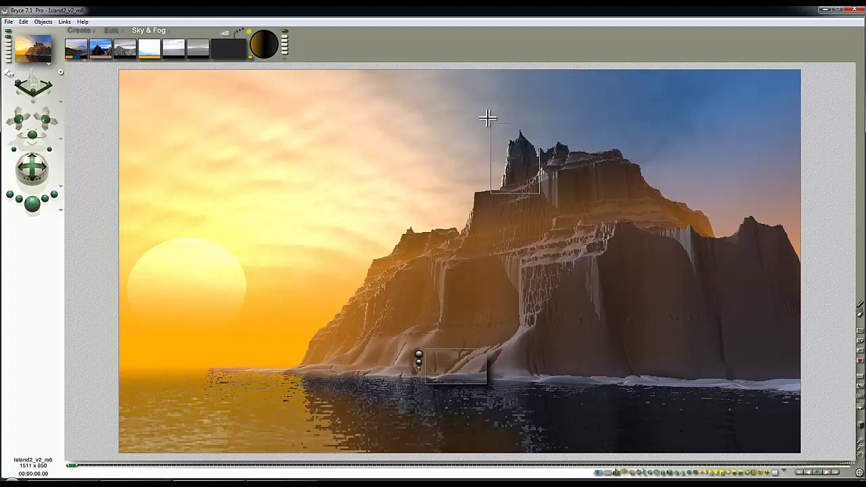
drag(659, 191, 616, 156)
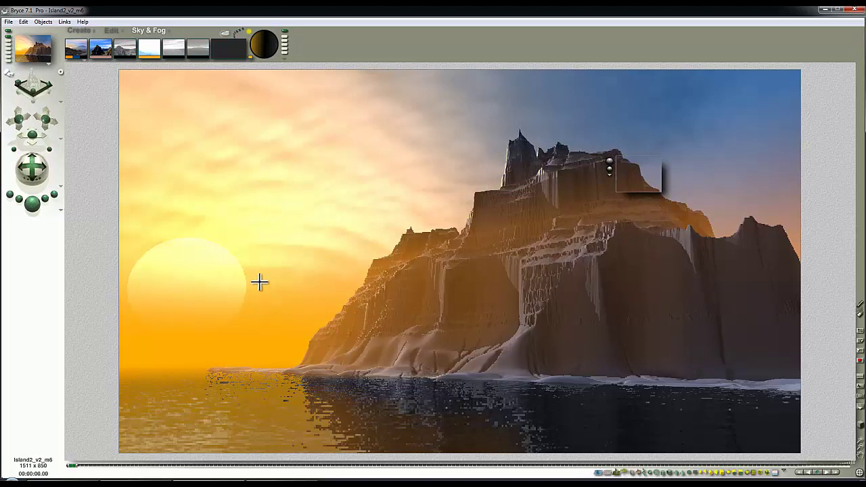
Set the ambient color to vivid magenta with hue 213, lightness 118 and raised saturation, and render the scene
click(102, 55)
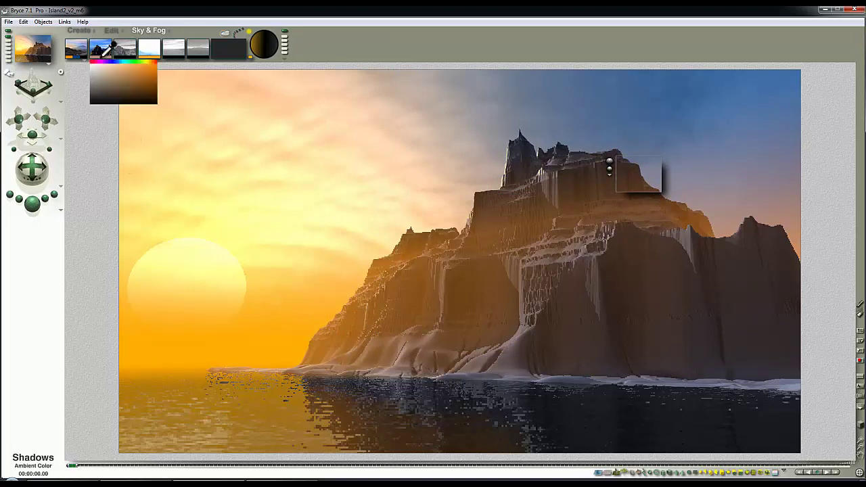
click(154, 44)
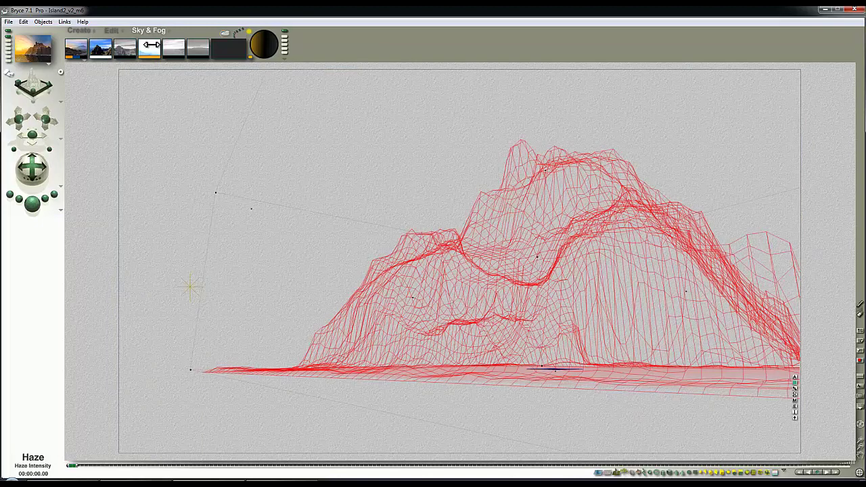
click(105, 59)
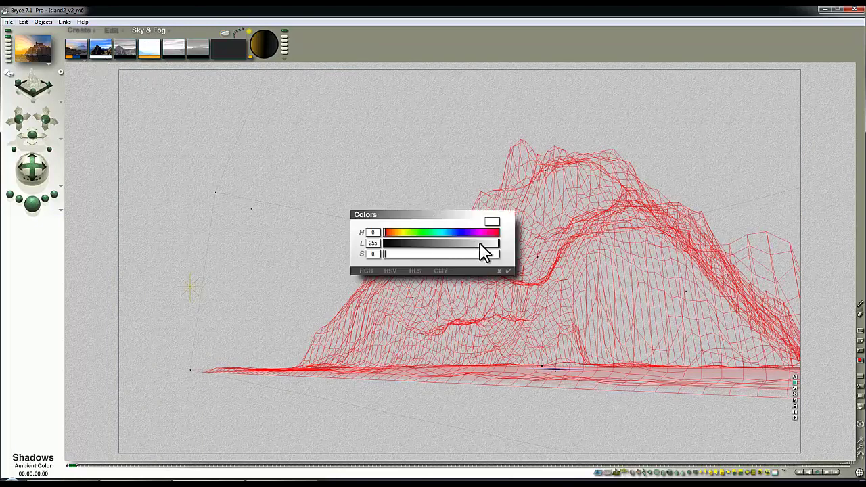
drag(473, 232, 506, 261)
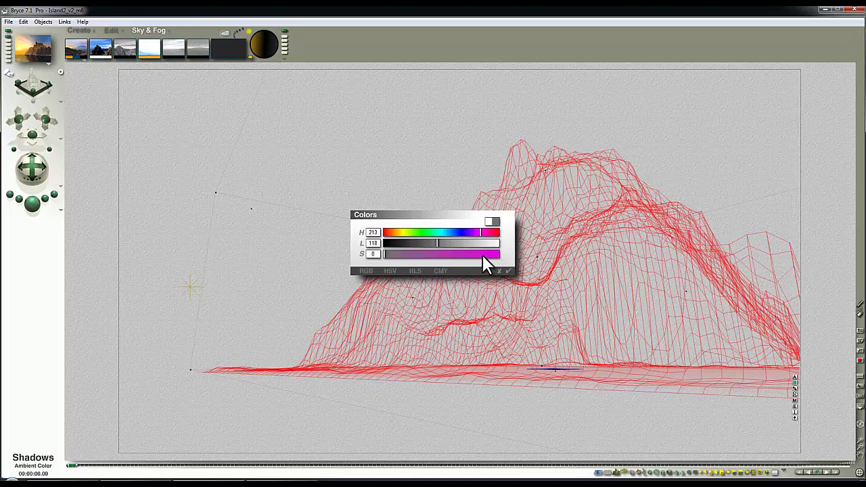
click(507, 271)
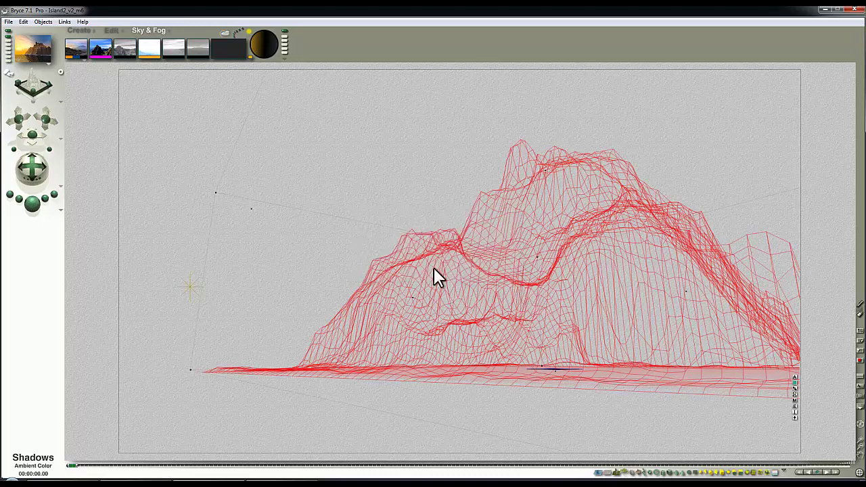
click(35, 204)
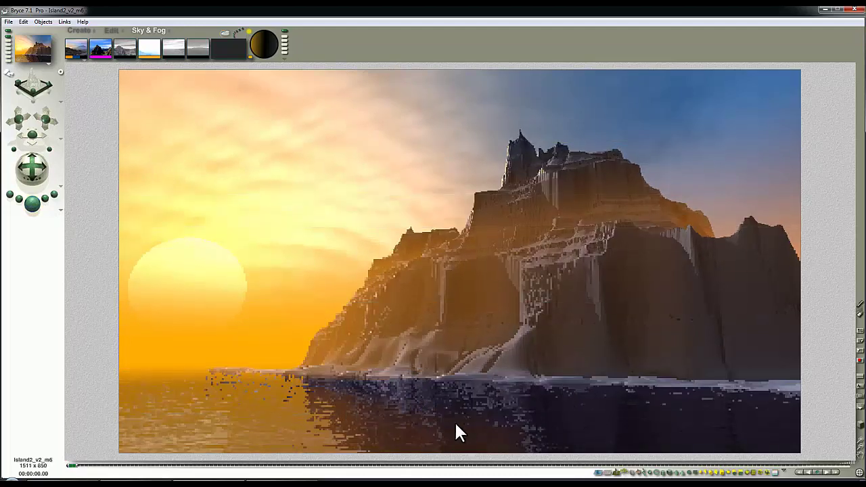
Edit the water plane's material: set Ambience to 0, raise Transparency and lower Reflection, accept it and render the scene
click(383, 416)
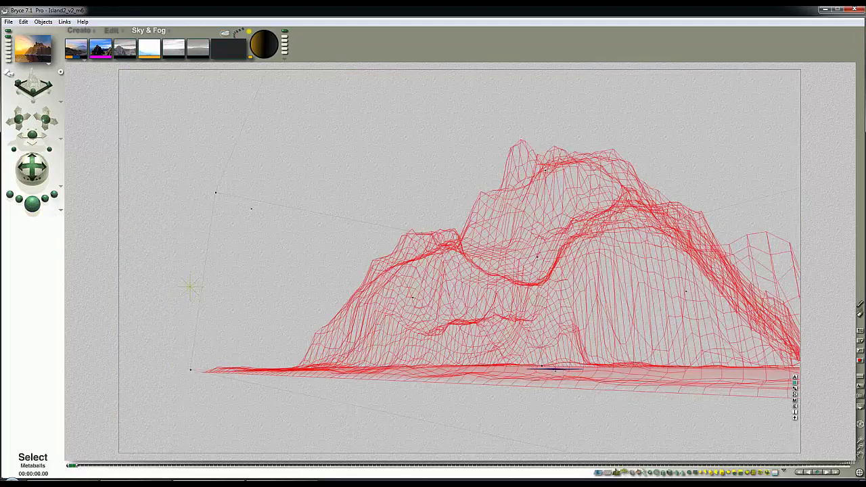
click(782, 475)
click(791, 455)
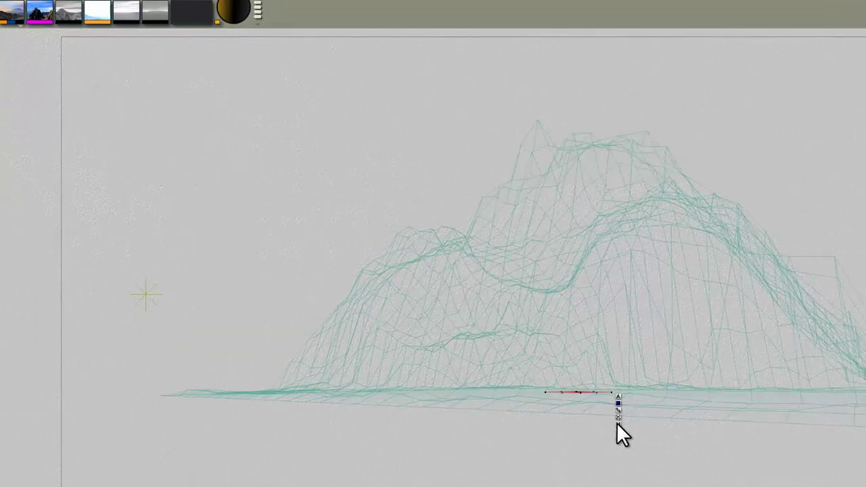
click(588, 395)
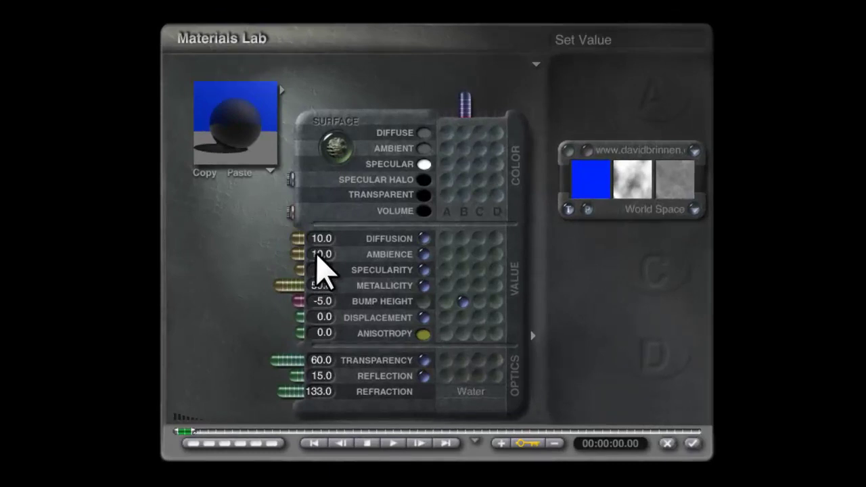
drag(293, 256, 319, 271)
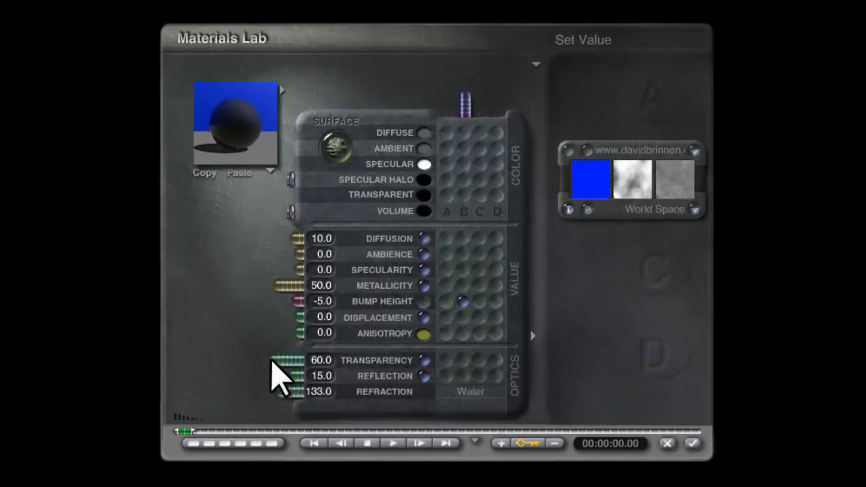
drag(272, 360, 221, 366)
drag(300, 376, 344, 377)
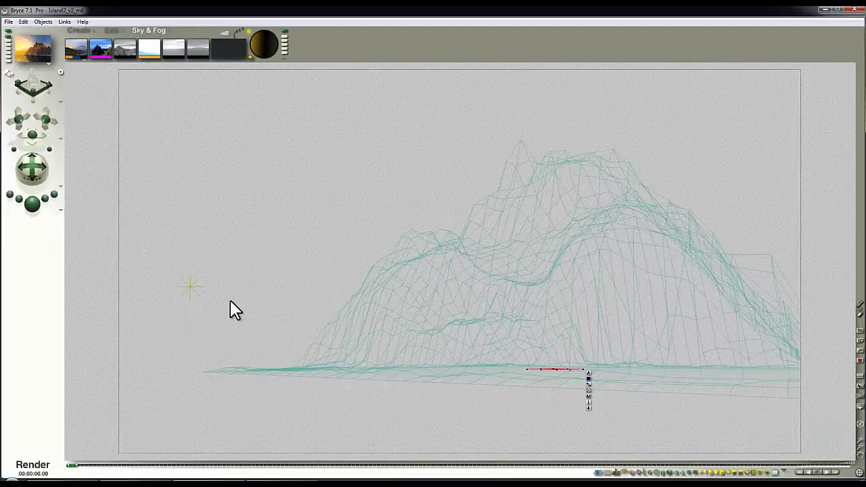
key(ctrl+r)
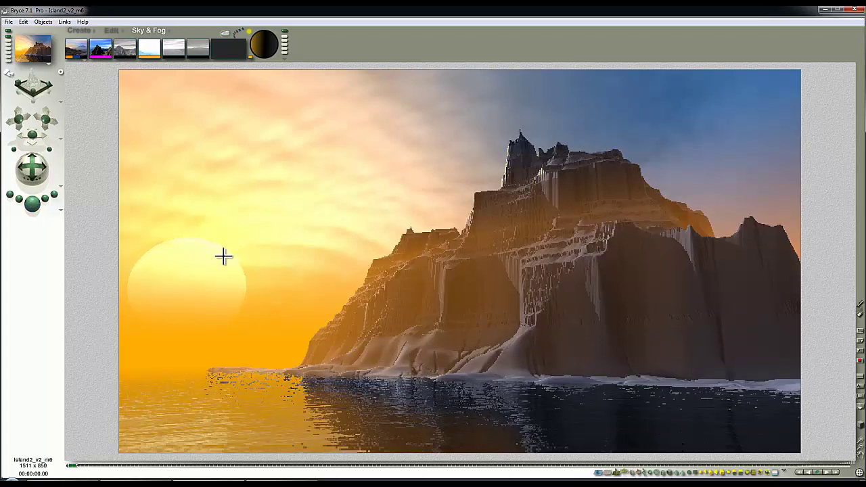
Raise the orange sun color's lightness to about 154 and render the scene to test it
click(251, 58)
drag(442, 242, 457, 243)
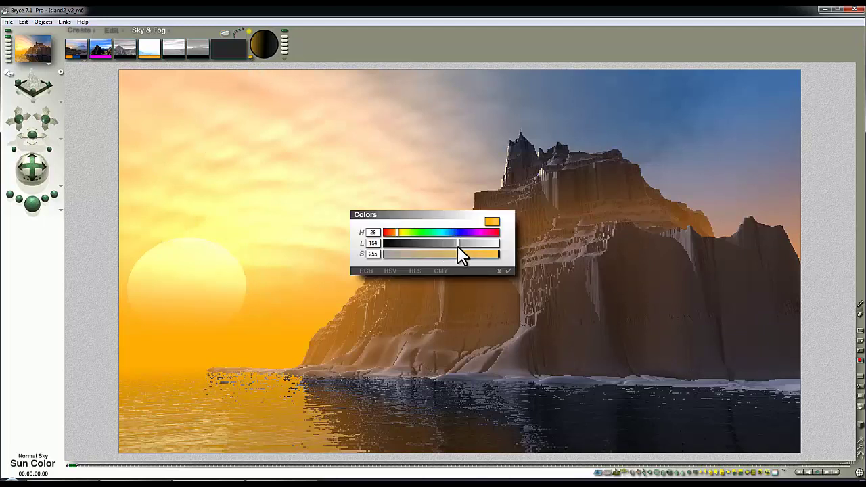
click(503, 272)
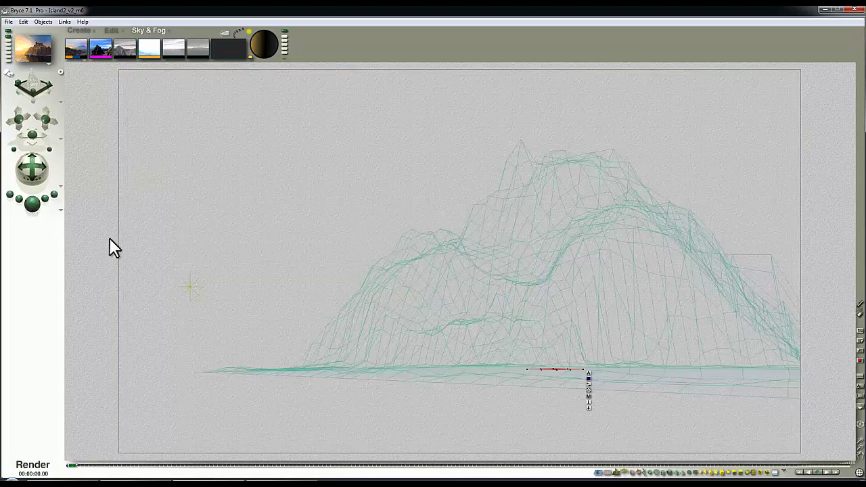
key(ctrl+r)
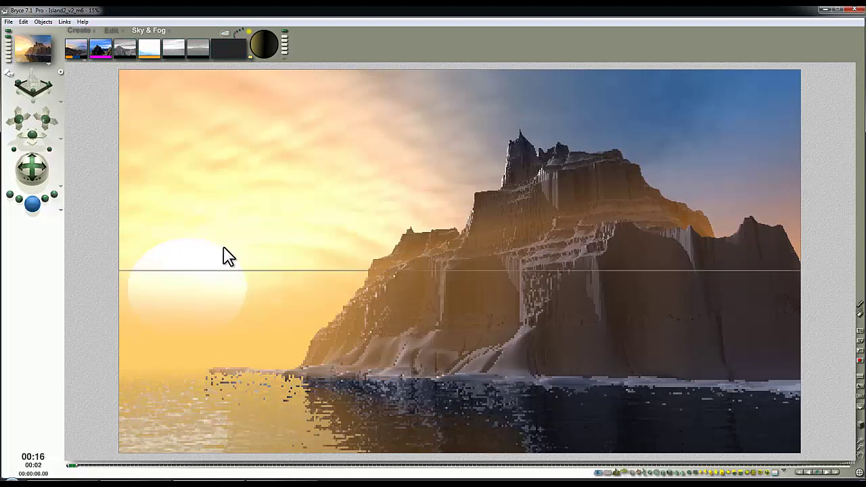
click(495, 152)
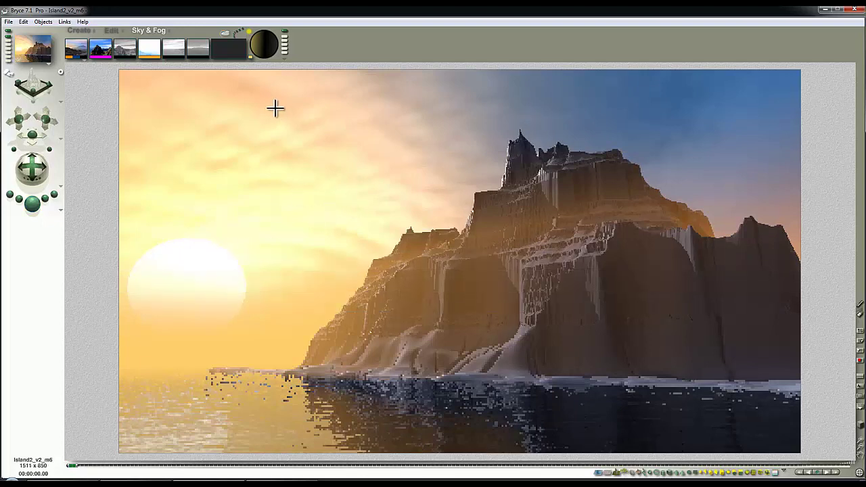
Raise the sun color's lightness further to about 232 and render the scene again
click(249, 56)
drag(469, 246, 496, 248)
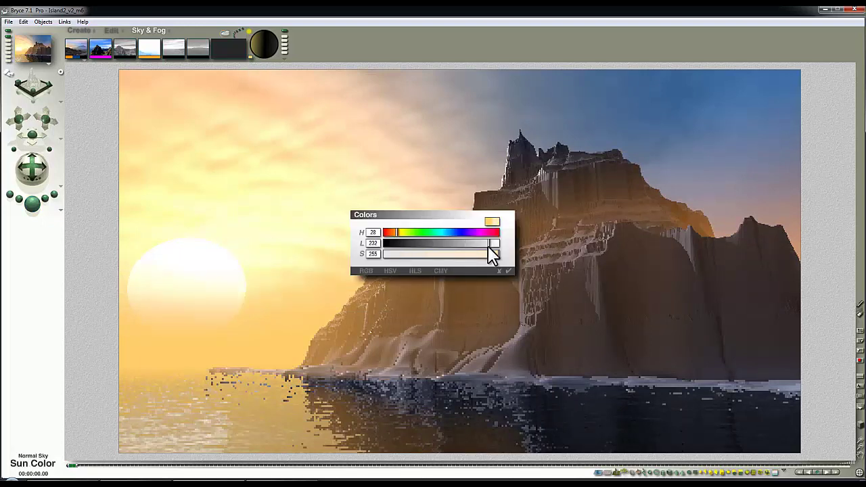
click(507, 270)
click(29, 202)
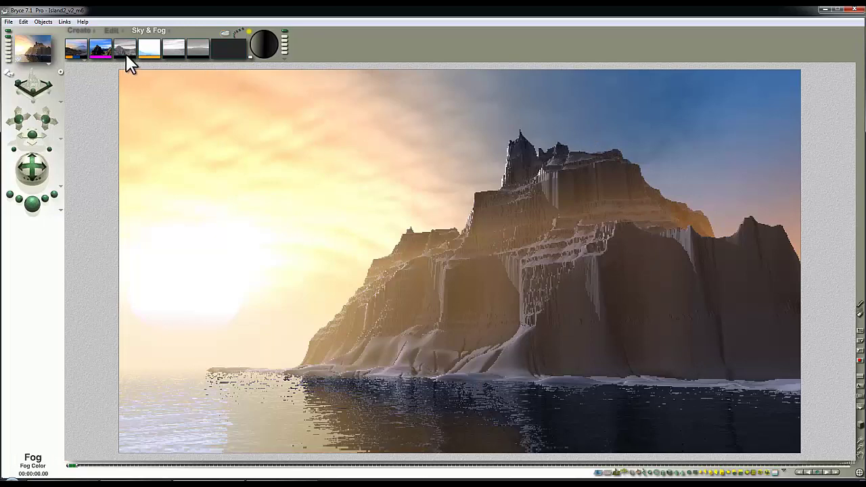
Select the camera in the top view, set its FOV to 120 degrees and render the scene from the camera
click(469, 362)
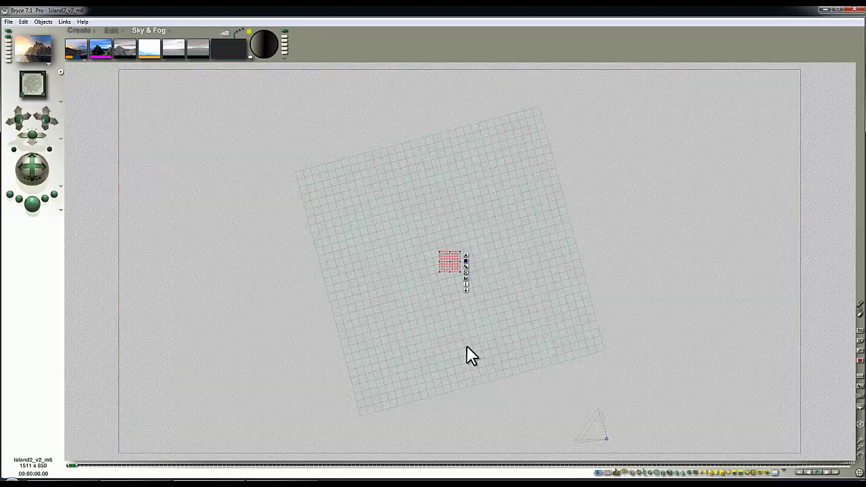
click(607, 438)
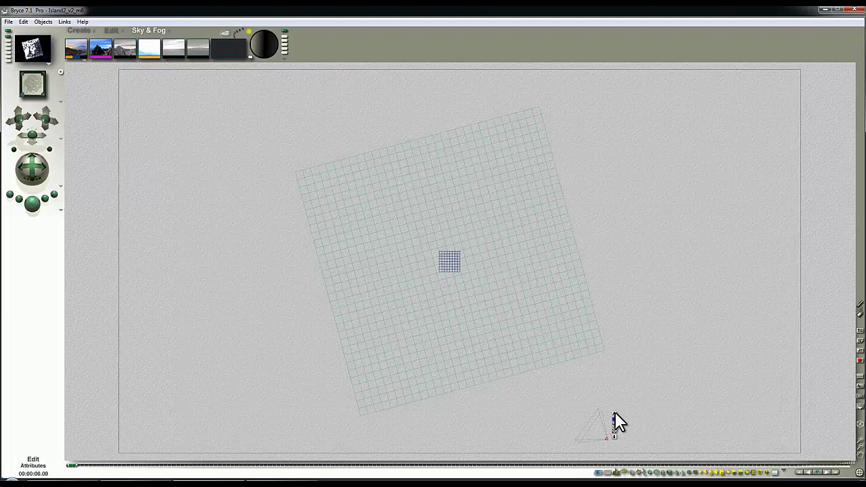
click(614, 414)
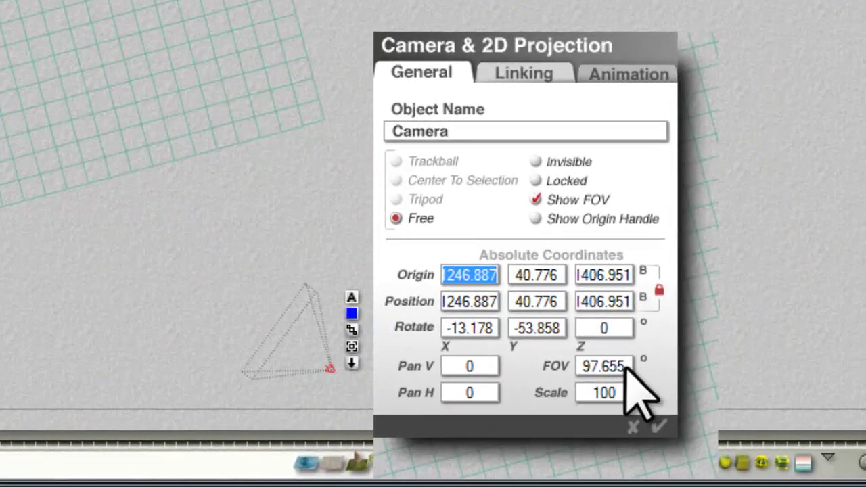
drag(628, 366, 502, 368)
text(120)
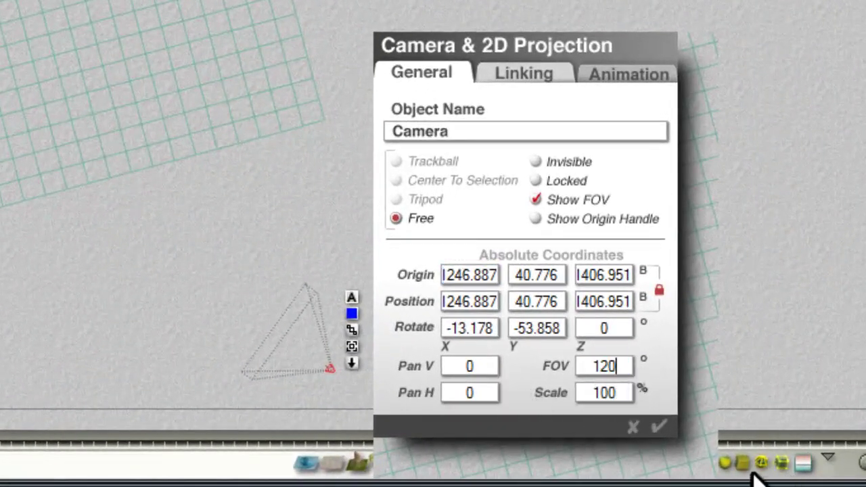
click(658, 426)
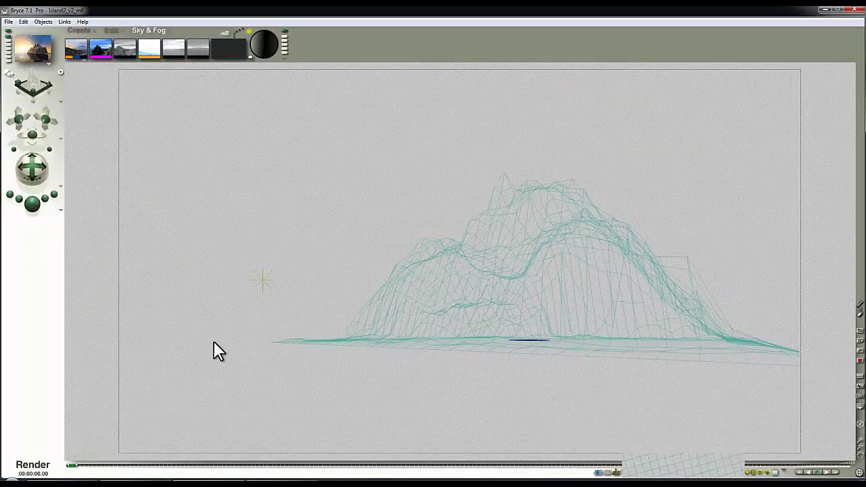
key(ctrl+r)
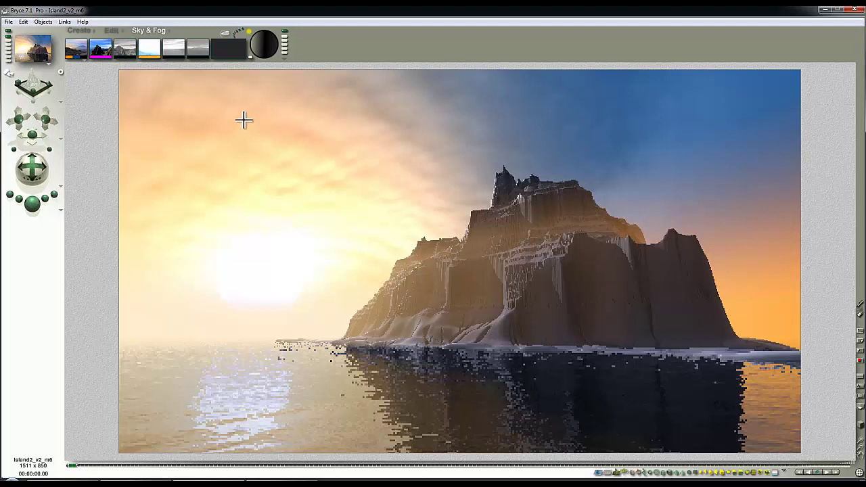
Change the ambient color from magenta to black
click(98, 57)
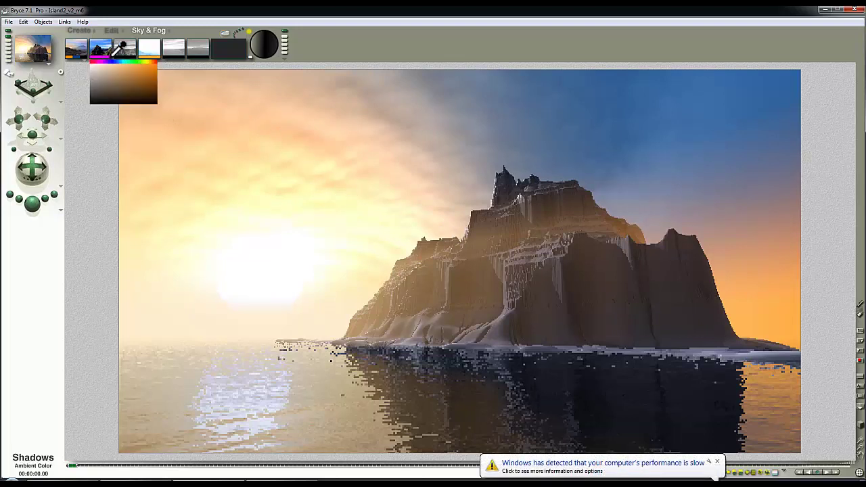
click(123, 55)
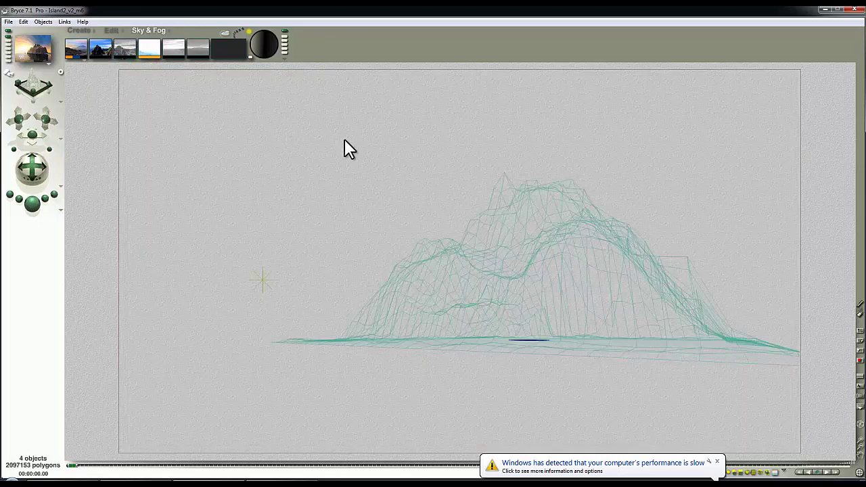
Select the island terrain, open its material and drive the Diffuse color with a texture in channel A
click(549, 211)
click(794, 369)
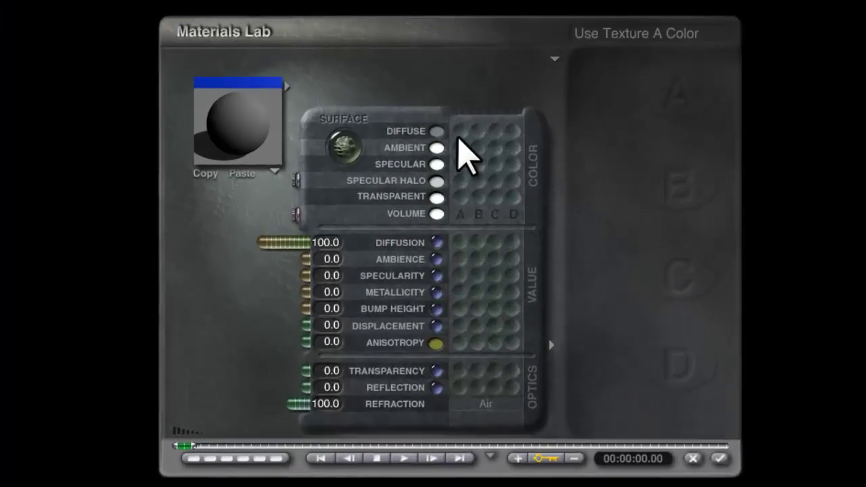
click(460, 131)
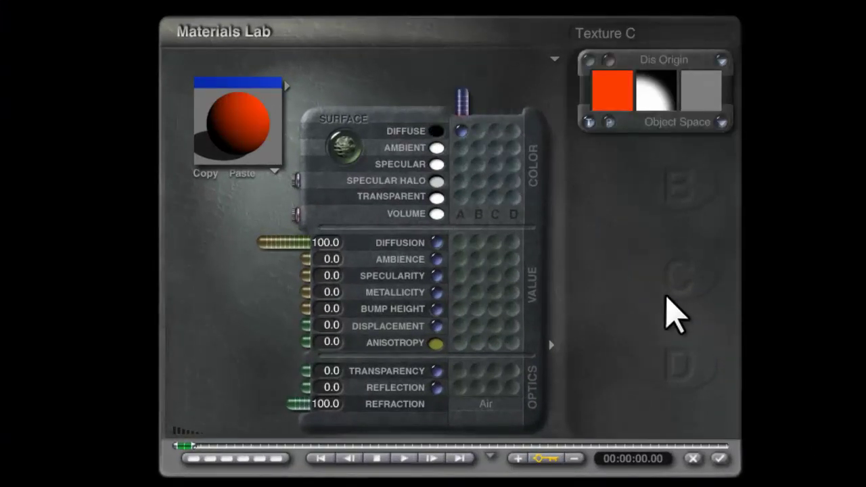
Replace the channel A texture with Grid rock from the Rocks category of the texture library
click(655, 74)
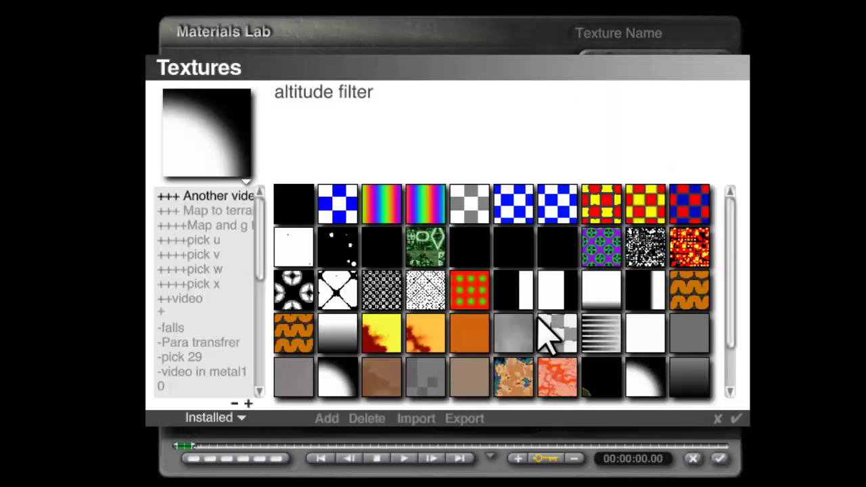
scroll(261, 267, down, 1)
drag(259, 264, 264, 393)
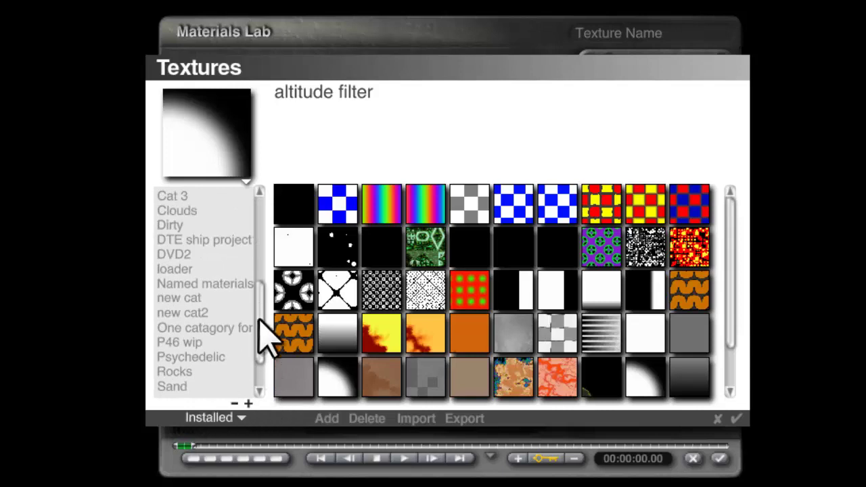
drag(261, 325, 260, 338)
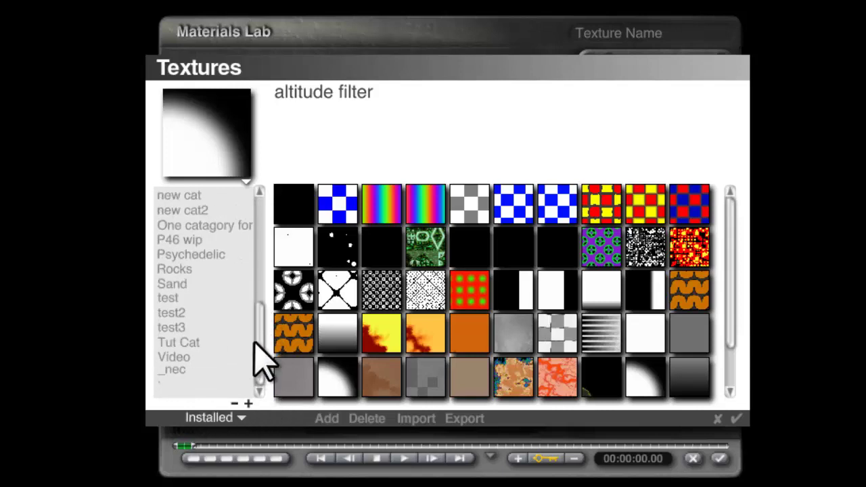
scroll(255, 338, up, 3)
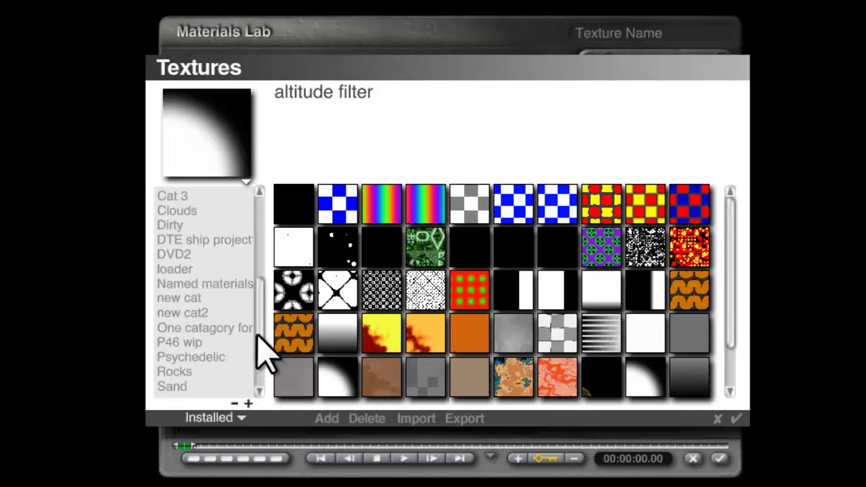
click(178, 373)
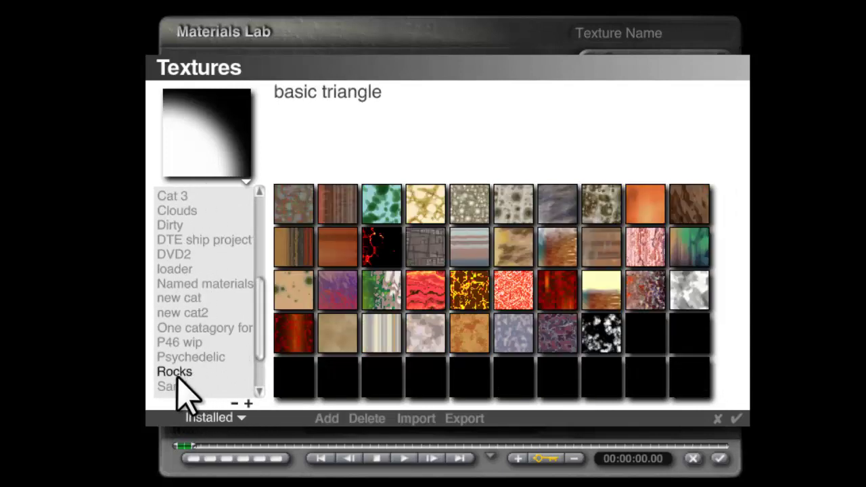
click(427, 249)
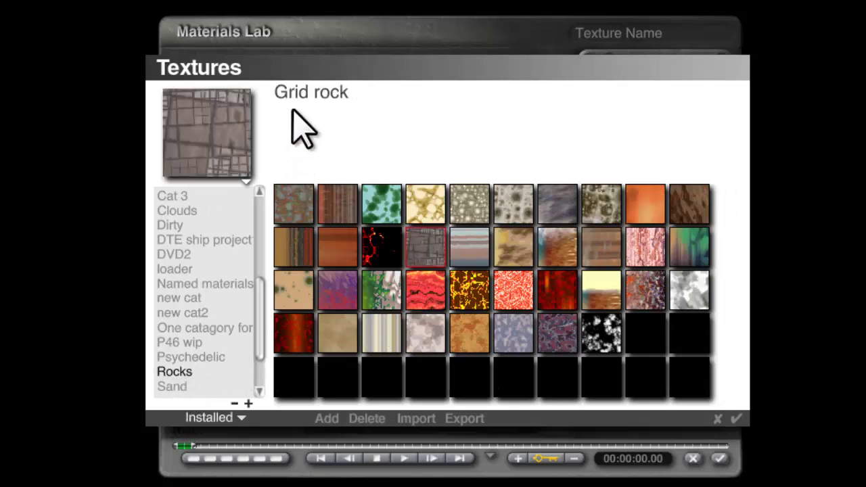
click(739, 419)
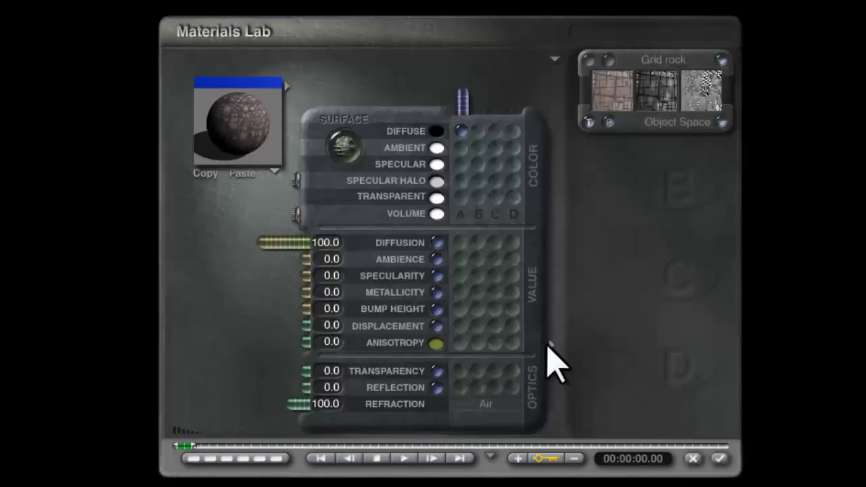
Drive the Diffuse color with a second texture in channel B and replace it with RedFractal from the Basic category
click(478, 133)
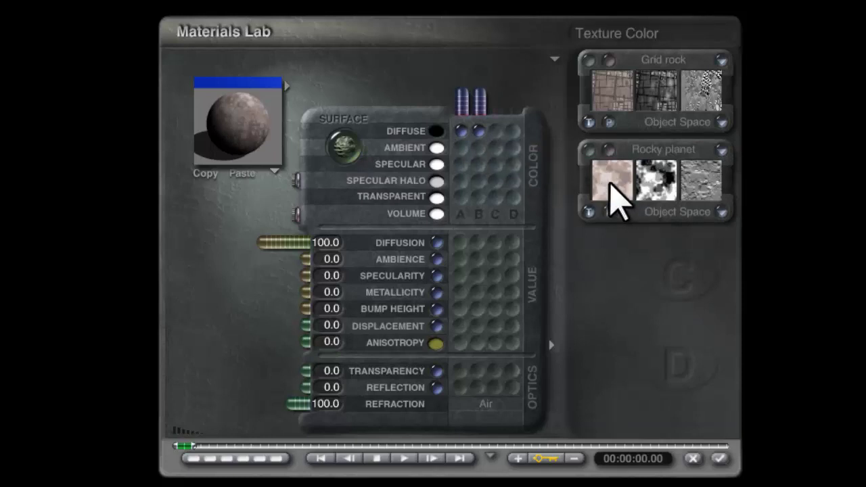
click(662, 152)
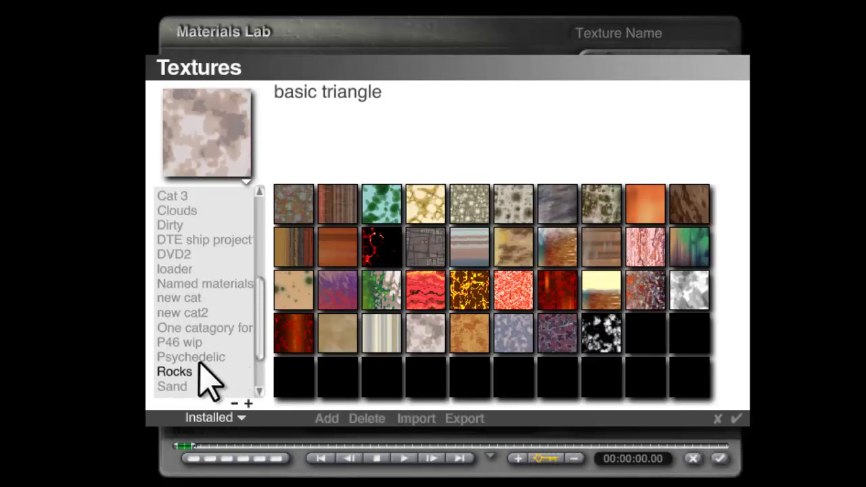
drag(257, 287, 253, 322)
click(180, 312)
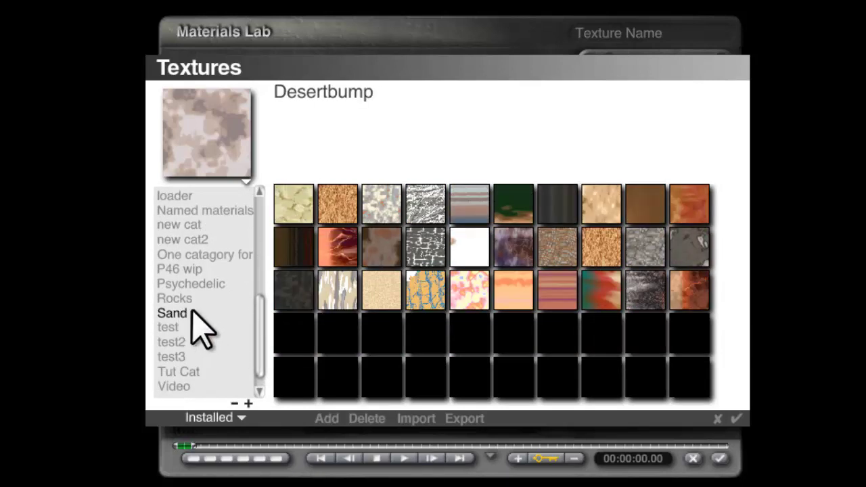
click(177, 299)
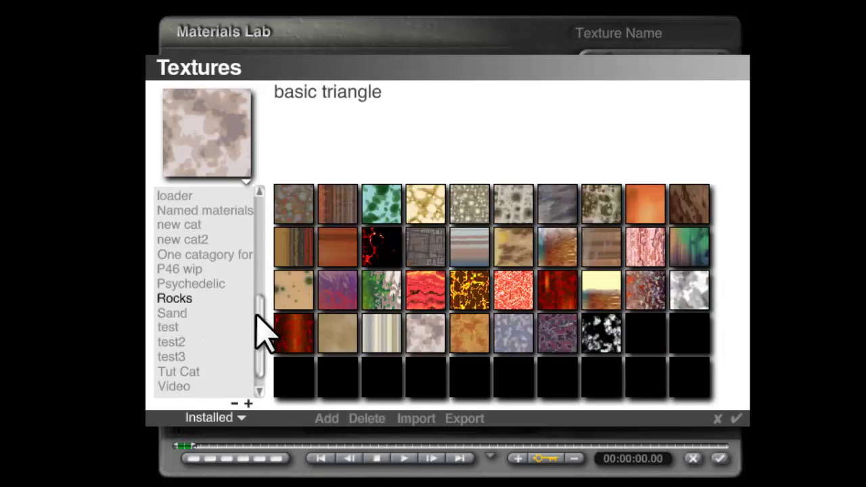
mouse_move(256, 315)
mouse_down()
mouse_move(257, 332)
mouse_move(257, 306)
mouse_up()
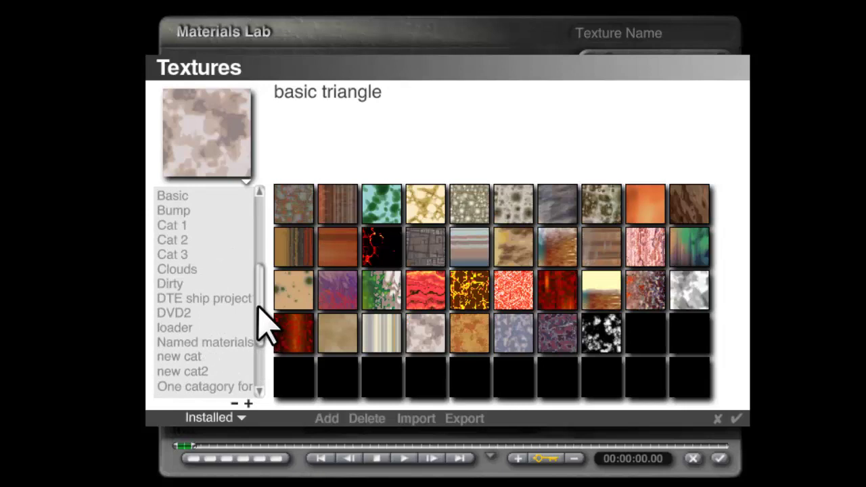
scroll(259, 306, up, 7)
click(187, 302)
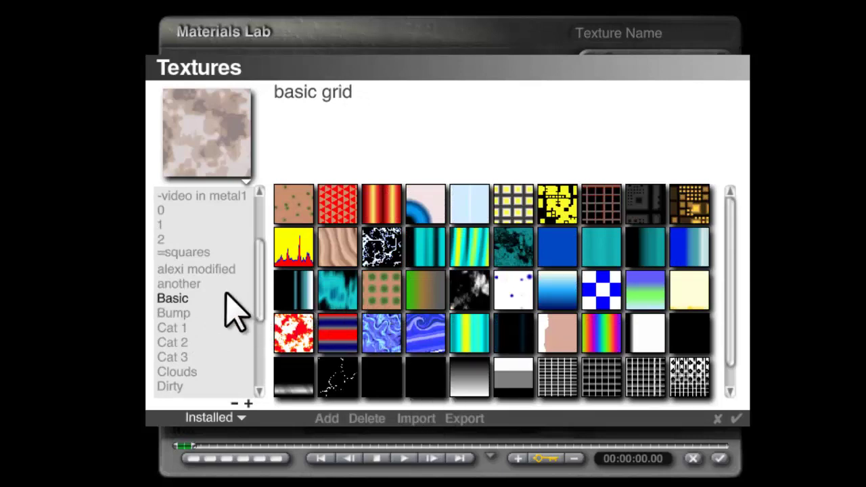
click(301, 341)
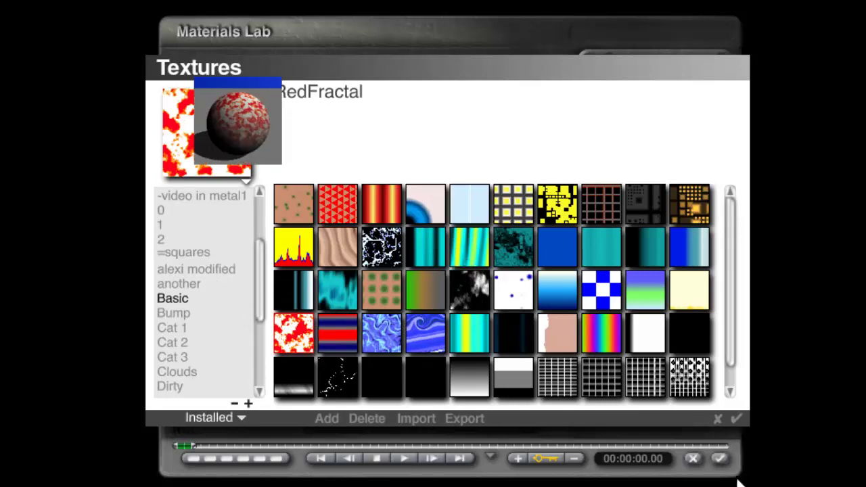
mouse_move(369, 152)
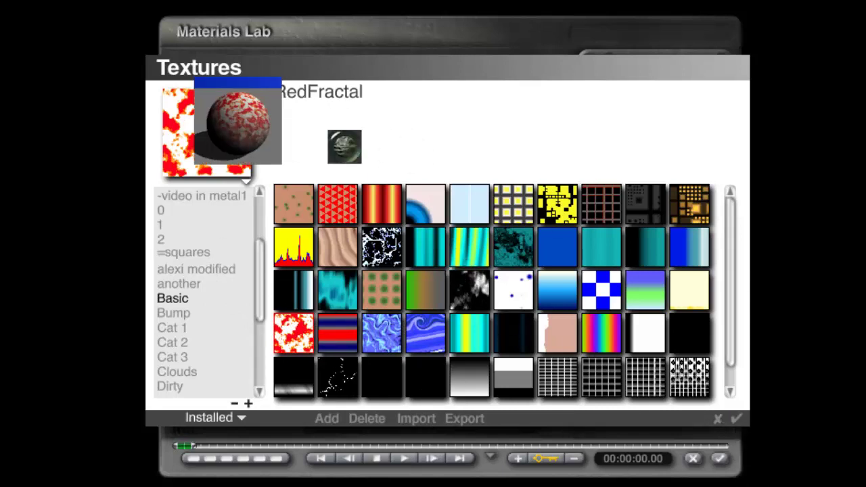
click(720, 459)
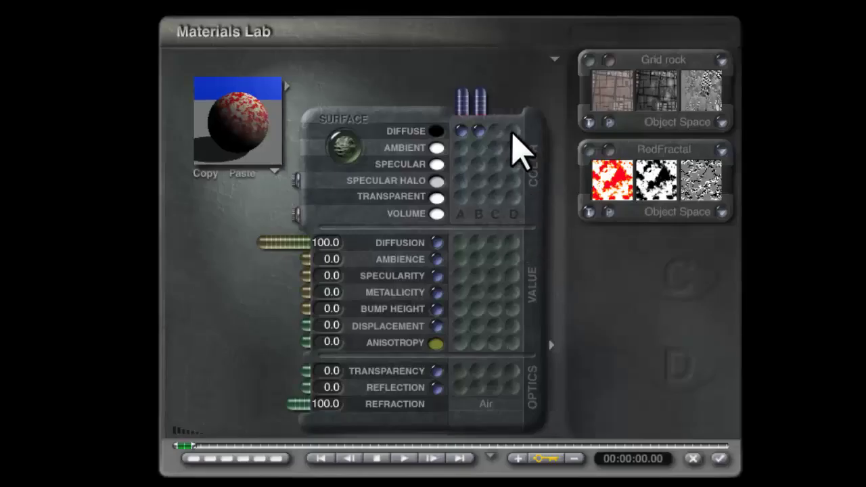
click(251, 145)
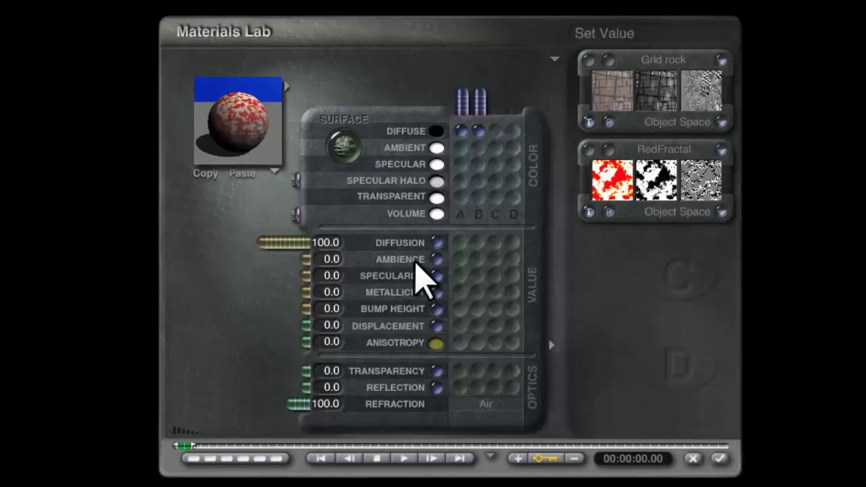
Add a Diffuse texture in channel C, replace it with Basic Slope from the Basic category, and check the material preview from several angles
click(497, 132)
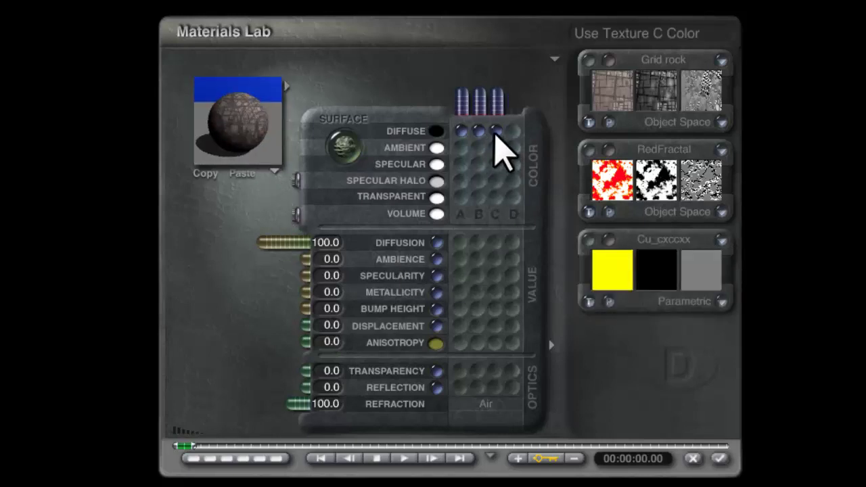
click(238, 132)
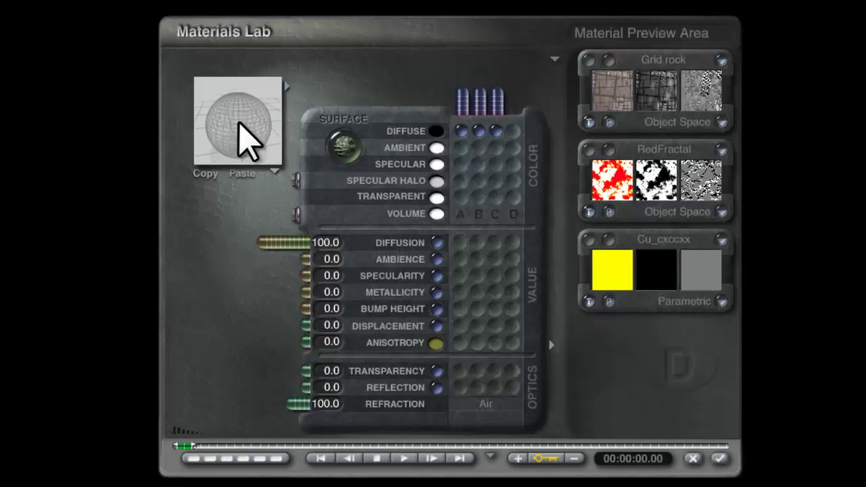
click(652, 249)
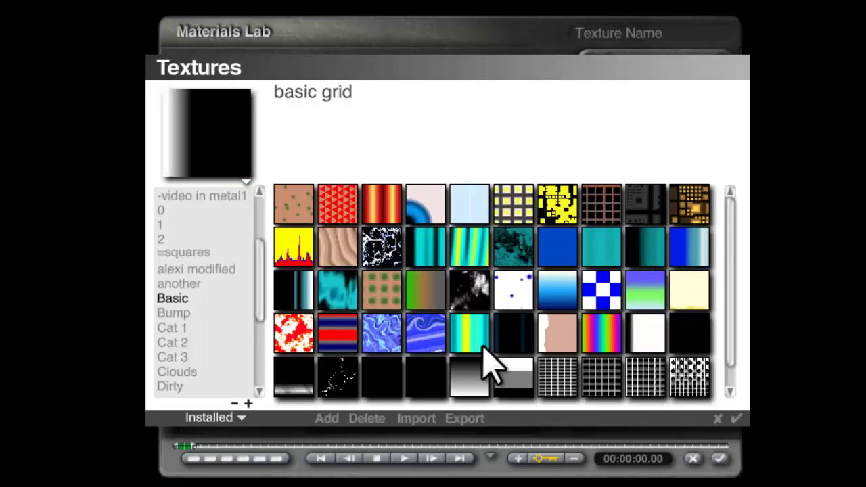
click(421, 290)
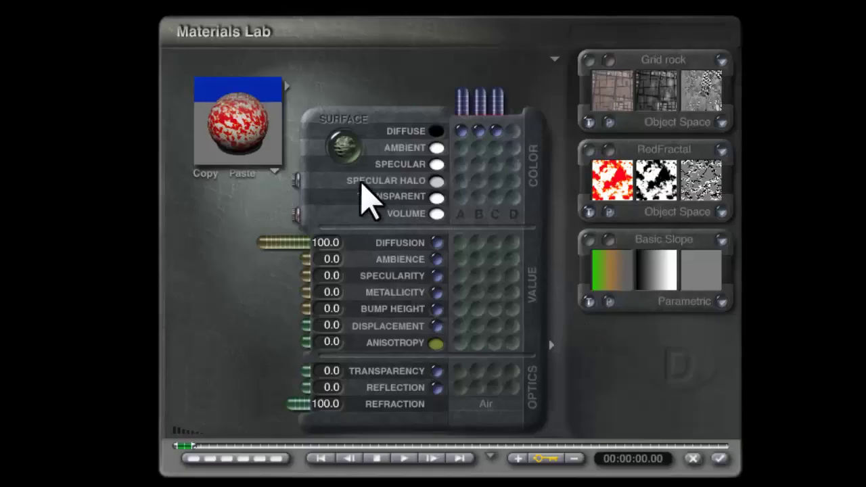
click(246, 129)
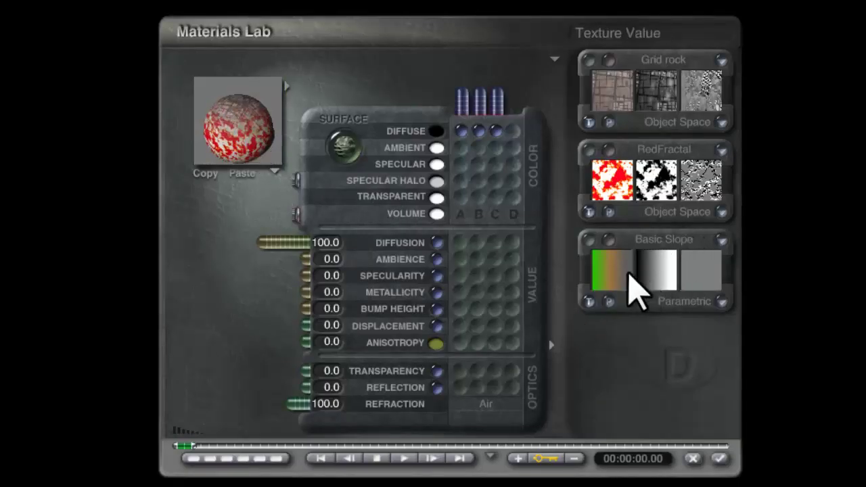
click(245, 130)
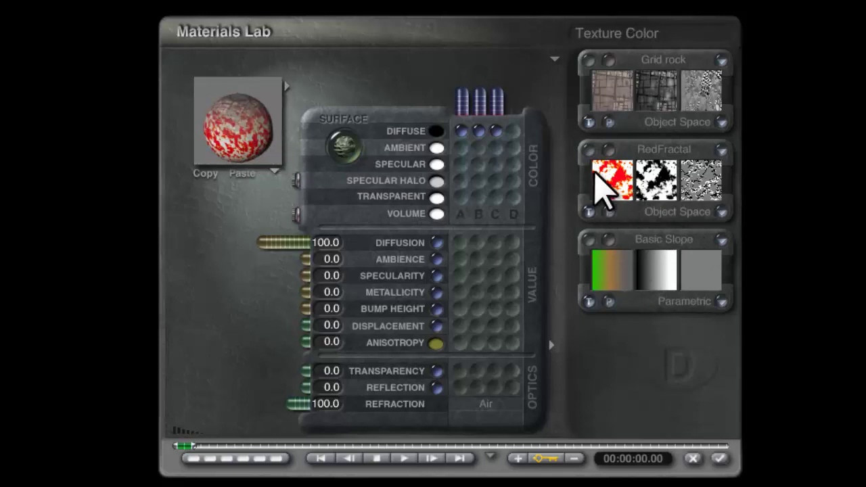
click(241, 155)
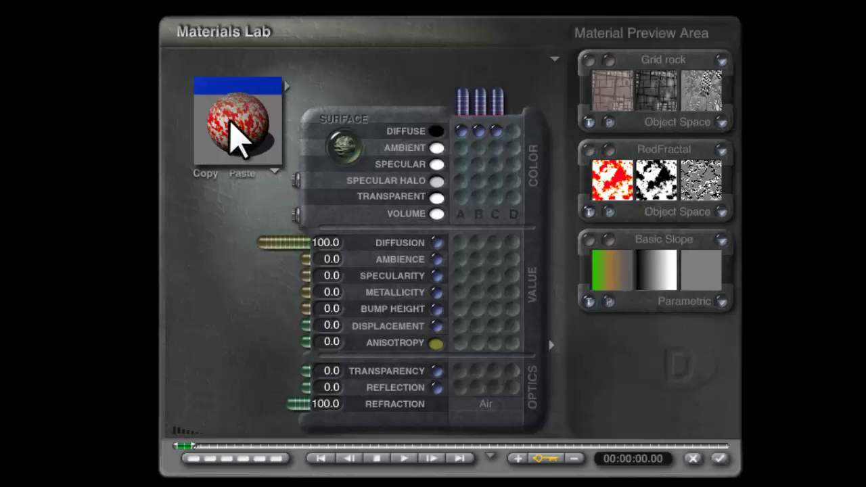
click(274, 115)
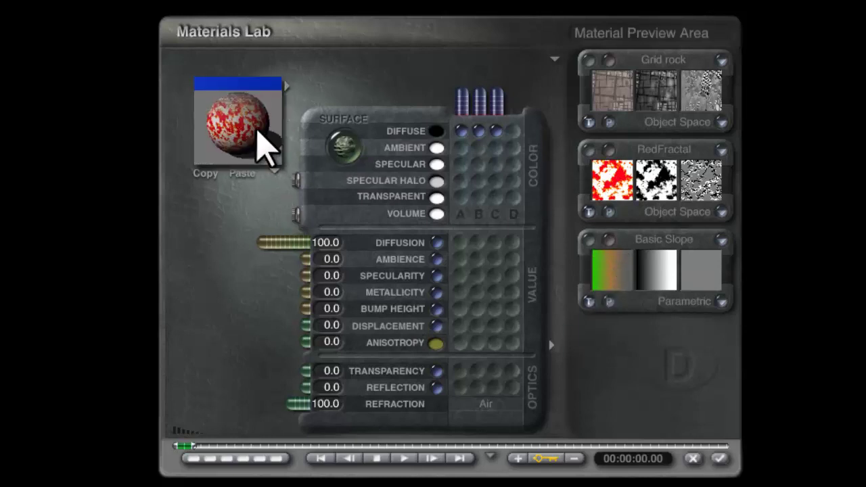
Open the Basic Slope texture in the Deep Texture Editor and show component 1's alpha output with its noise, phase and filter settings
click(608, 239)
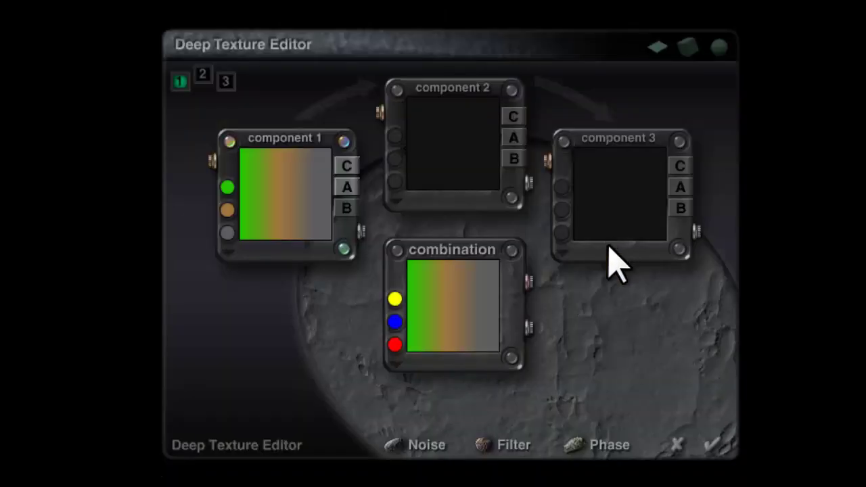
click(346, 186)
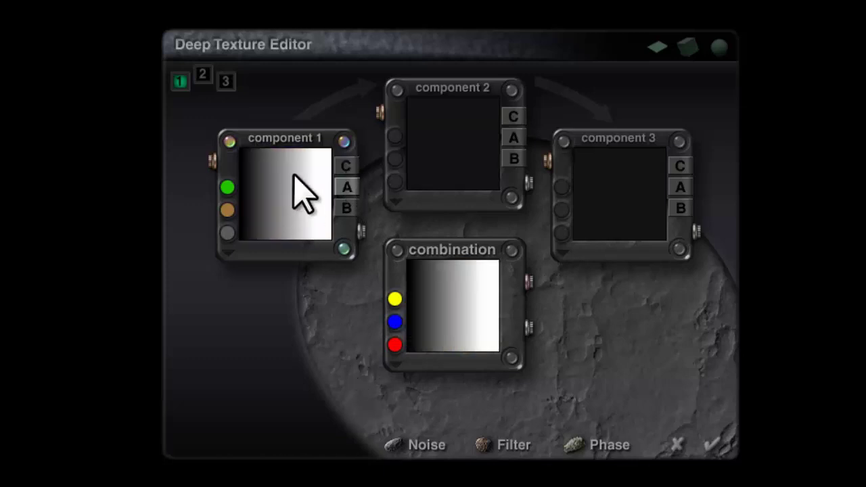
click(229, 142)
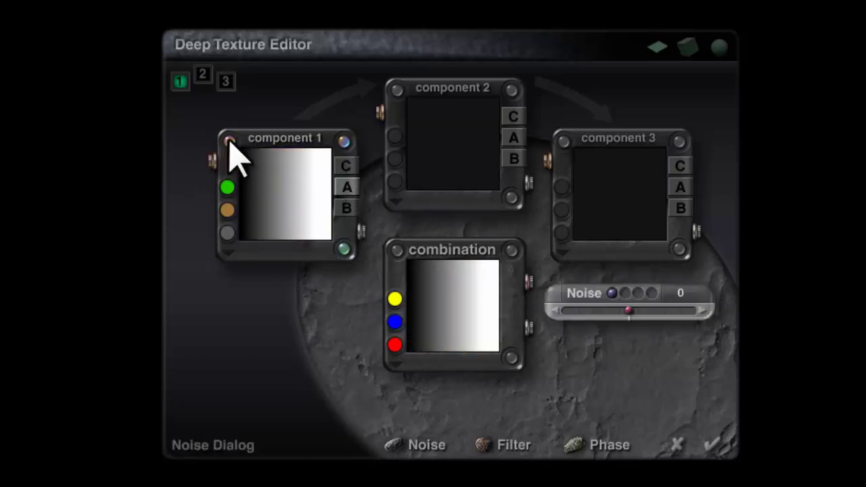
click(345, 142)
click(344, 248)
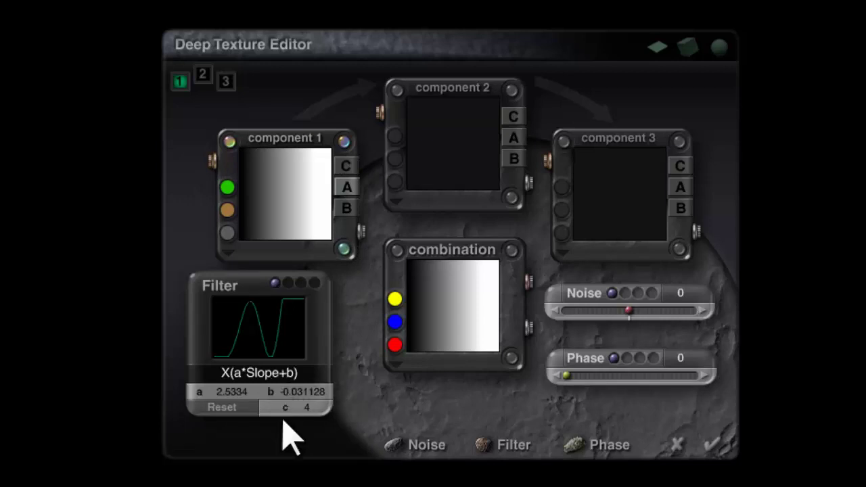
Copy component 1 to component 3 as a backup and leave only component 1 active
drag(285, 189, 616, 190)
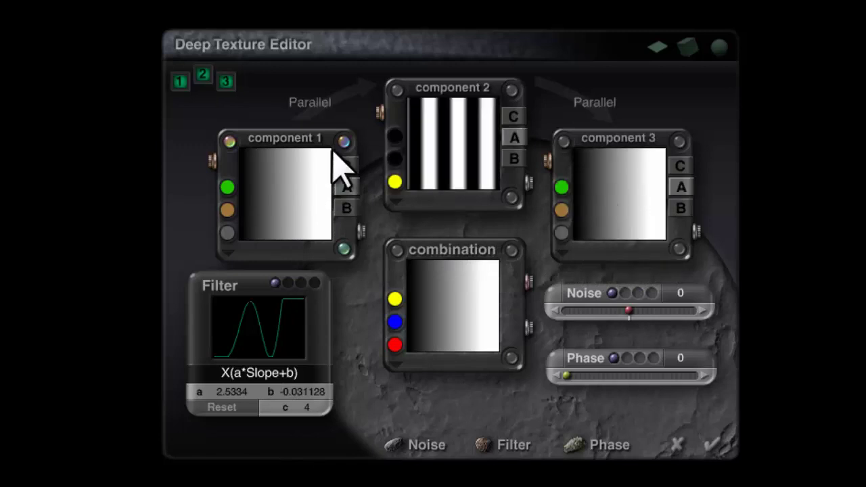
click(180, 81)
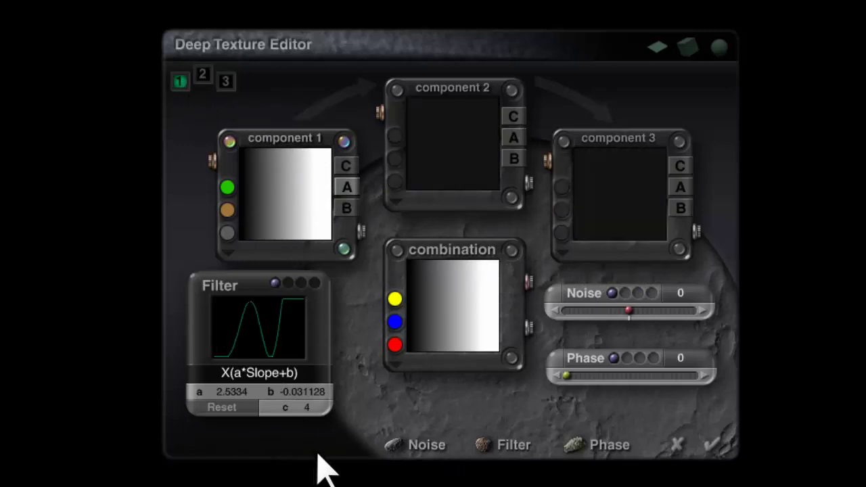
Try to invert component 1's gradient by setting its slope filter to a = -1.747 and b = 1.6871
drag(230, 392, 230, 392)
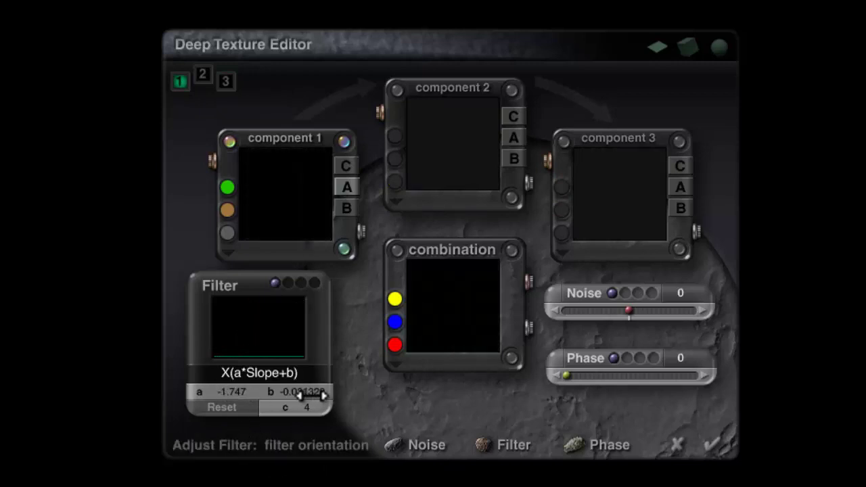
drag(312, 395, 313, 395)
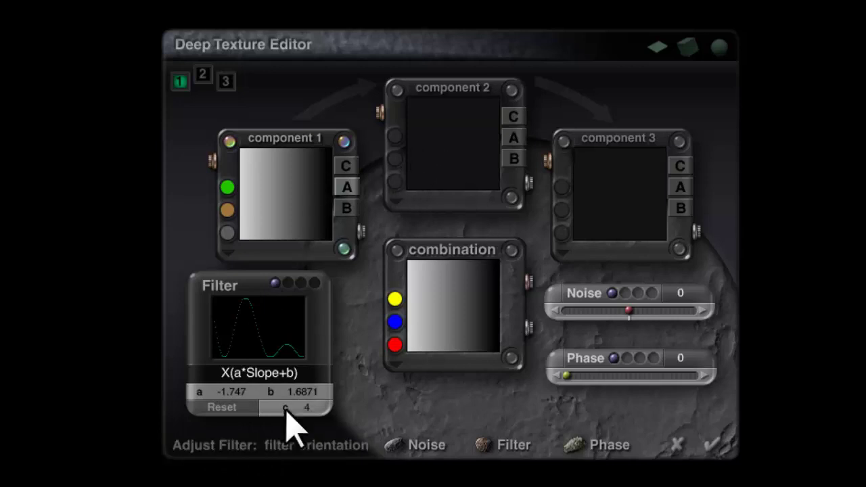
Change component 1's filter to Sin(aX)+b, reset its parameters and raise b to 1.3542 for a solid white output
click(253, 374)
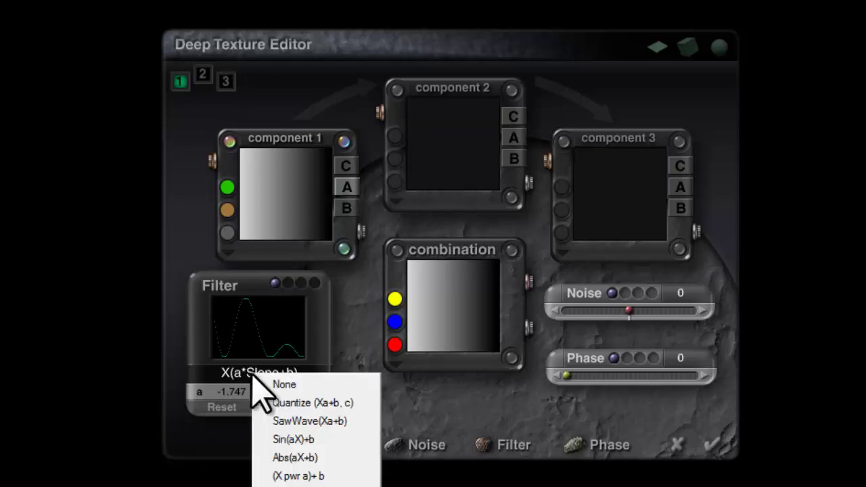
click(298, 433)
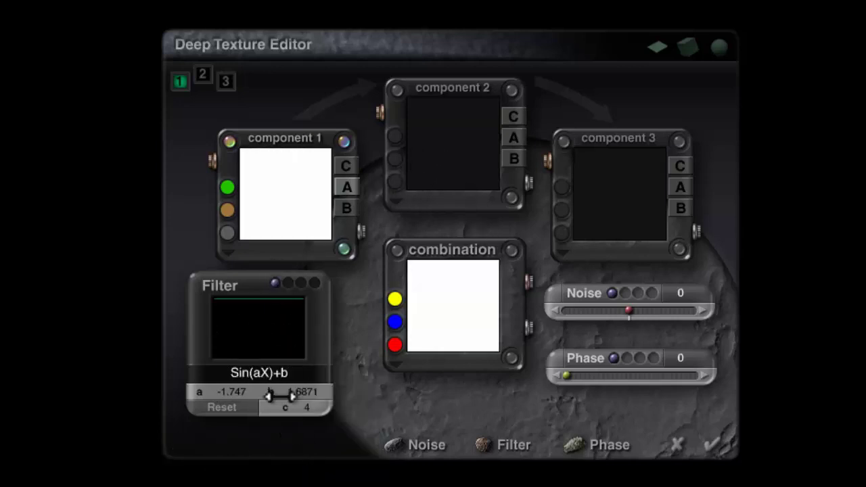
click(222, 408)
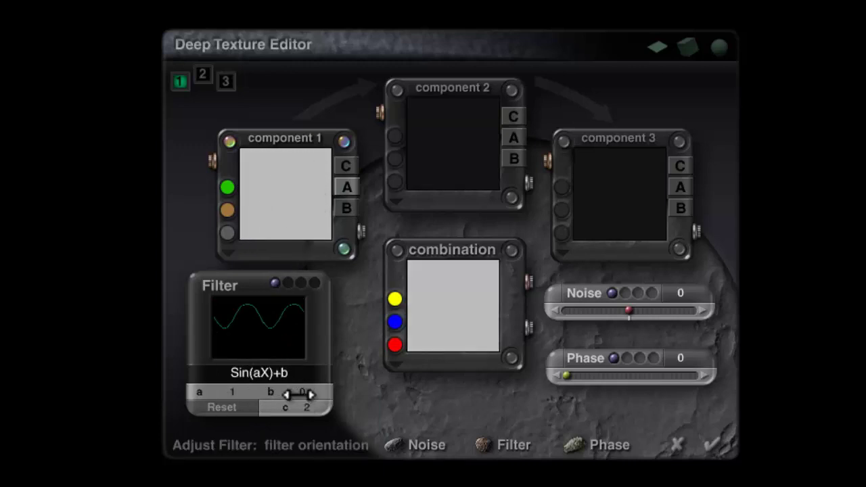
drag(294, 395, 298, 394)
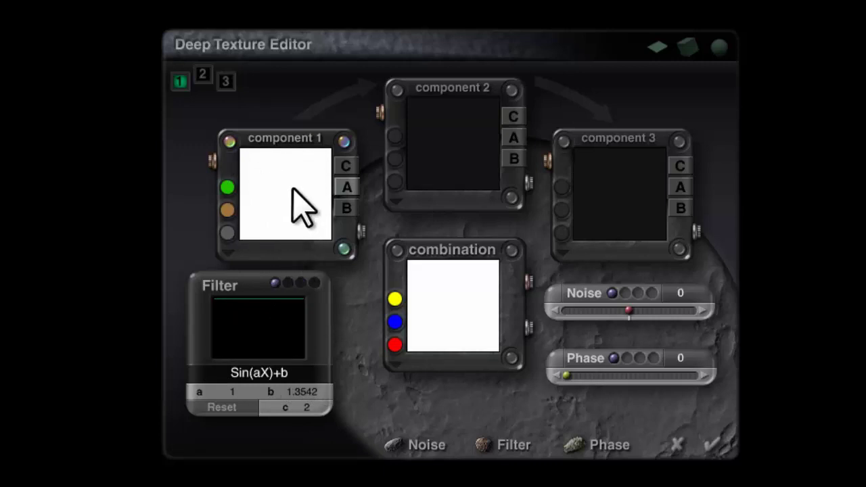
Copy the component 3 gradient onto component 2, keep components 1 and 2 active, and blend them with the Sub mode
click(204, 75)
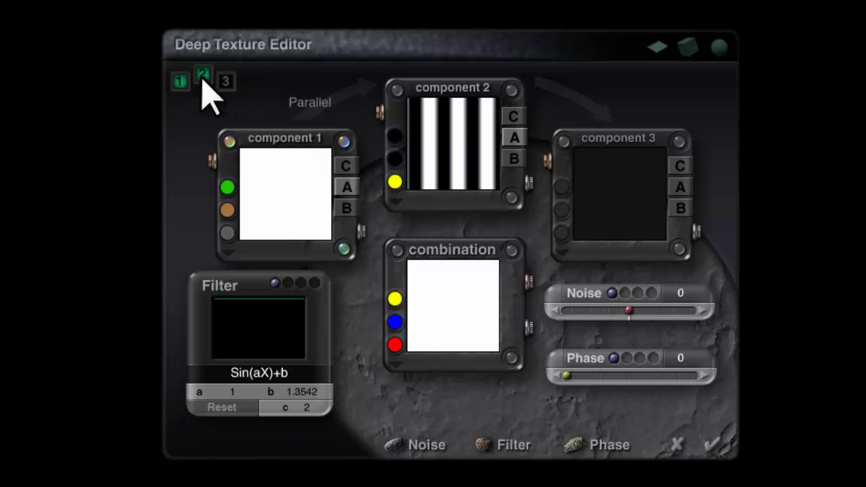
click(225, 81)
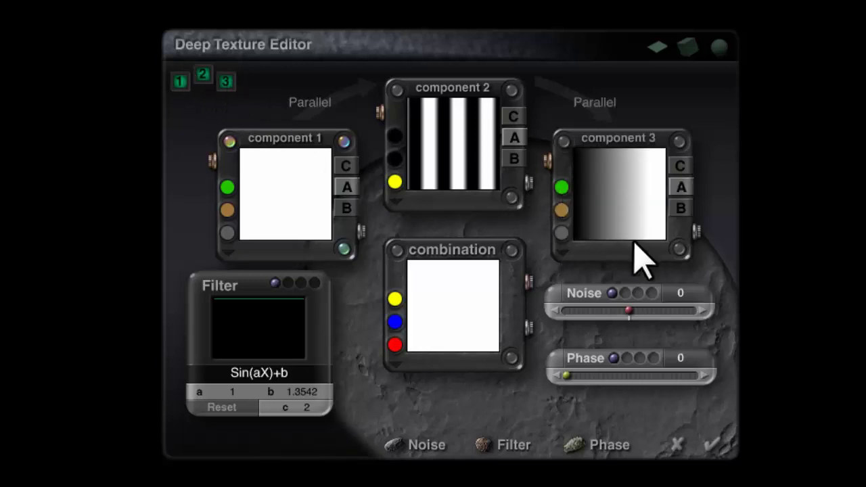
drag(632, 213, 460, 164)
click(200, 75)
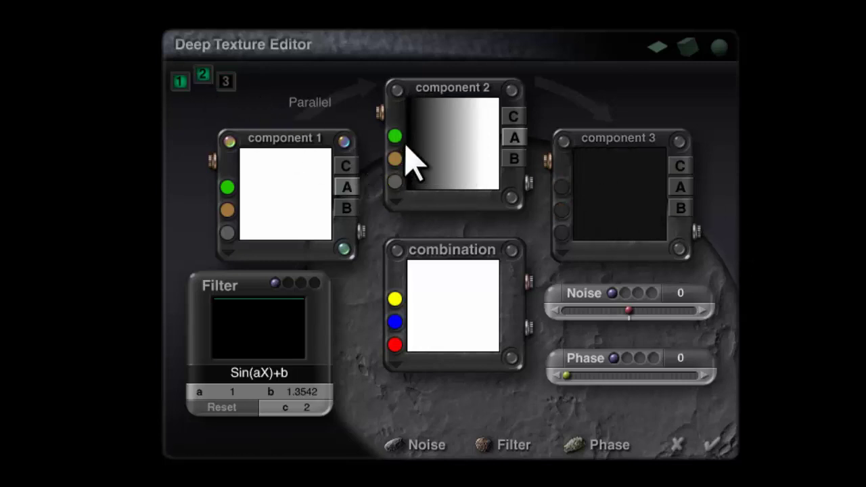
click(316, 104)
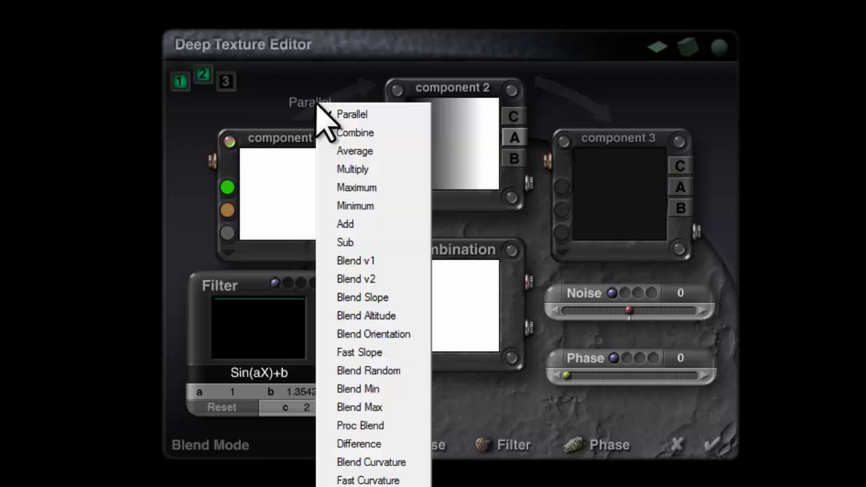
click(355, 240)
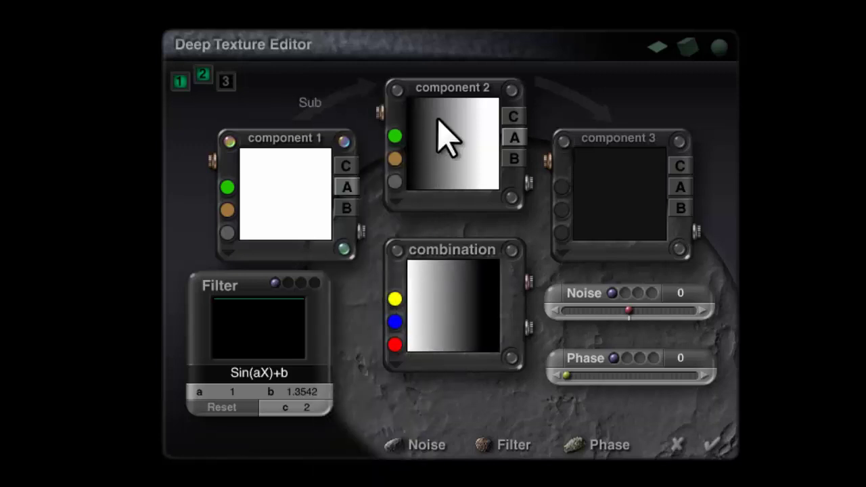
Accept the subtracted slope texture and inspect the rock and fractal blend on the preview sphere from several angles
click(396, 89)
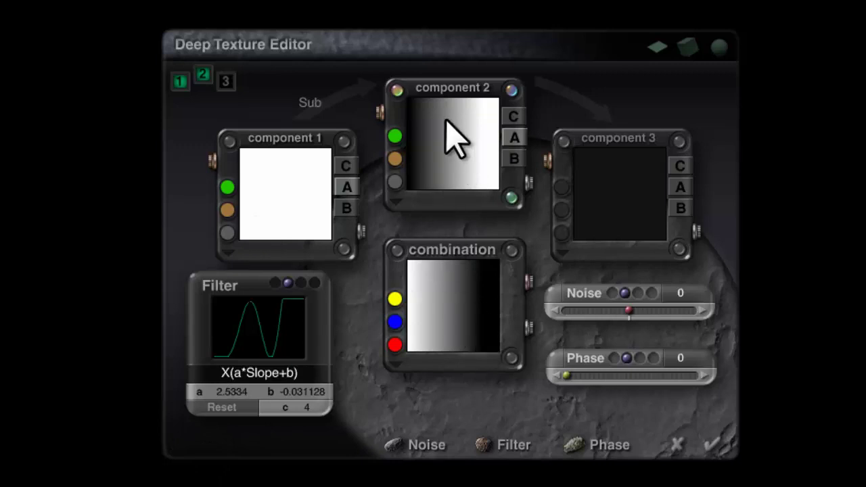
click(712, 444)
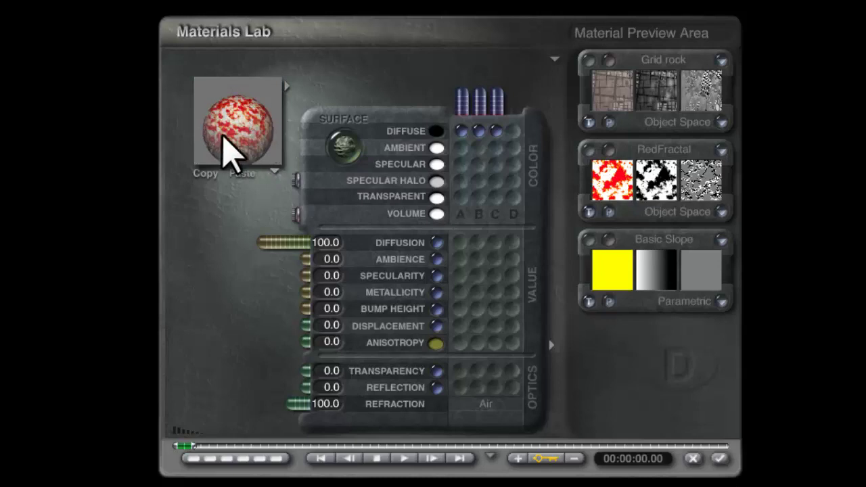
click(264, 147)
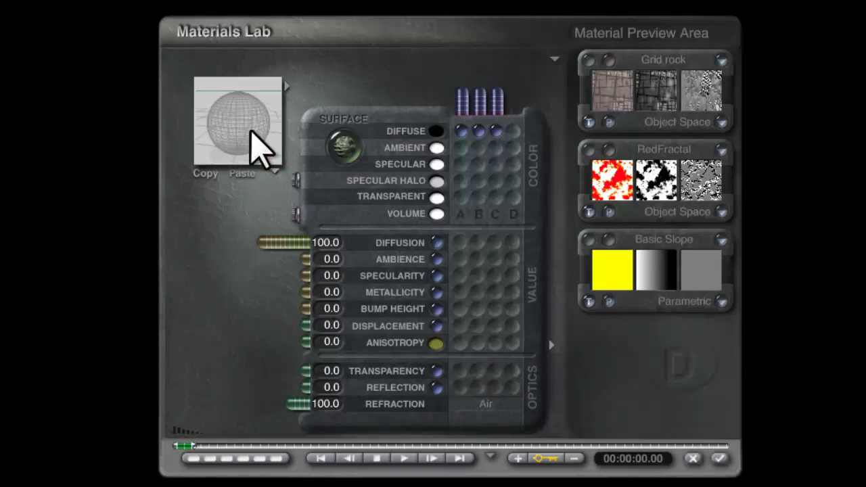
click(247, 127)
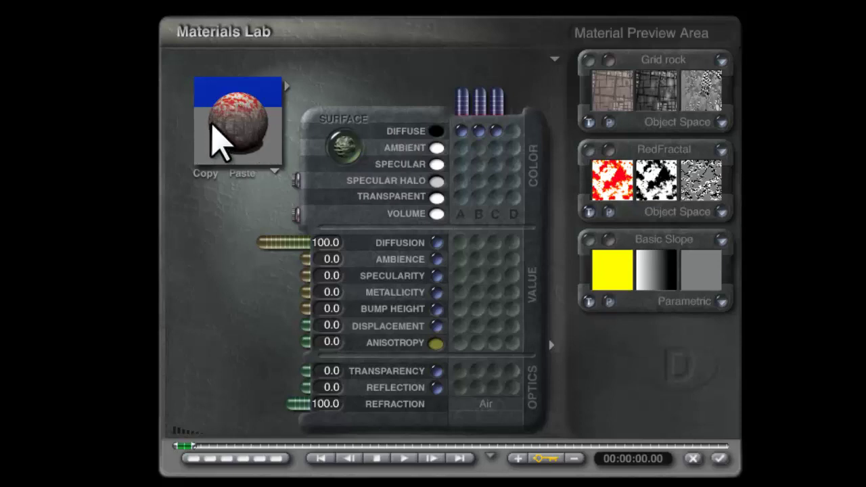
click(219, 139)
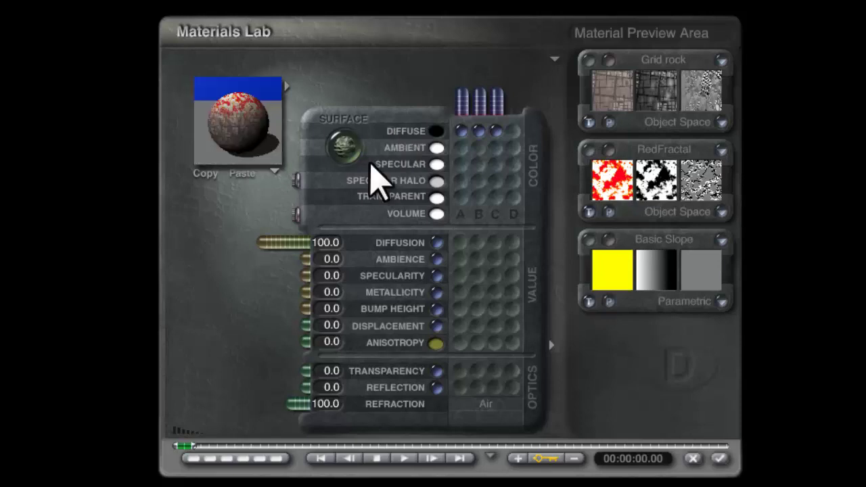
Sharpen the Basic Slope texture's transition by setting component 2's slope filter to a = 8.9949 and b = -0.54051, and accept the texture
click(609, 240)
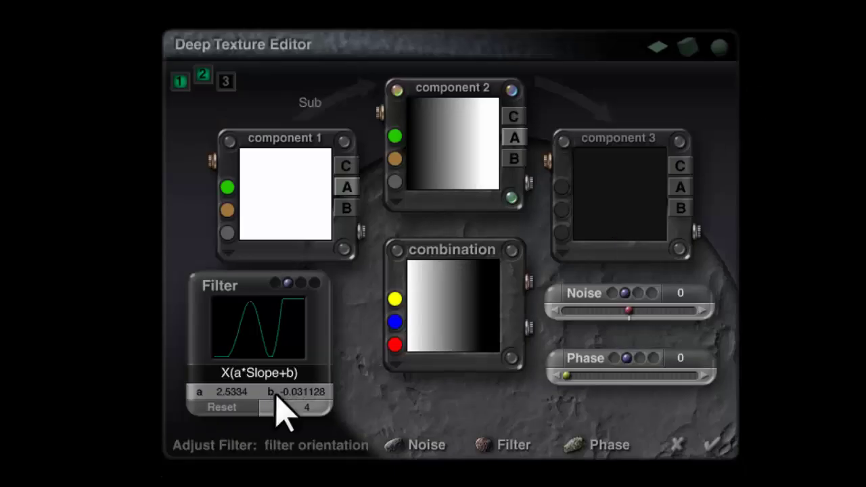
drag(224, 391, 232, 388)
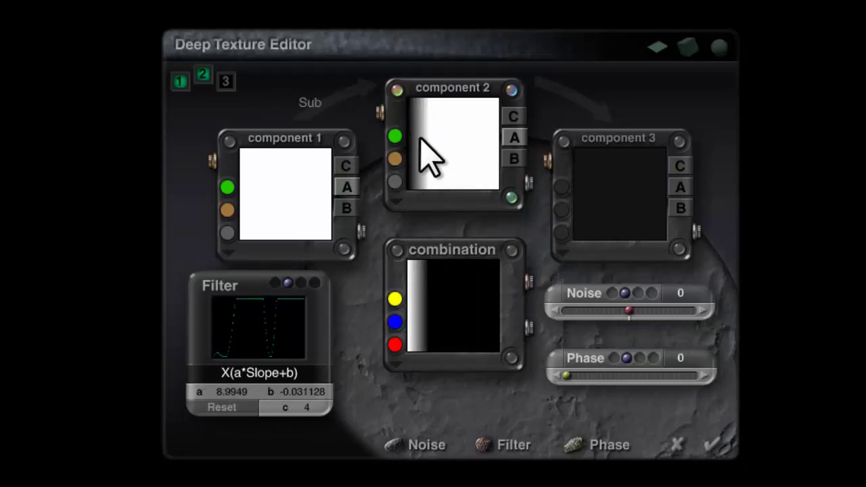
drag(291, 392, 316, 391)
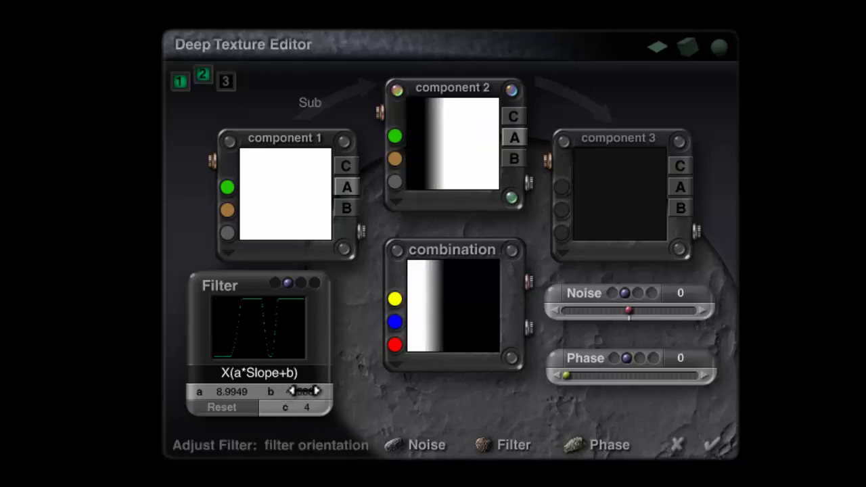
drag(308, 391, 304, 390)
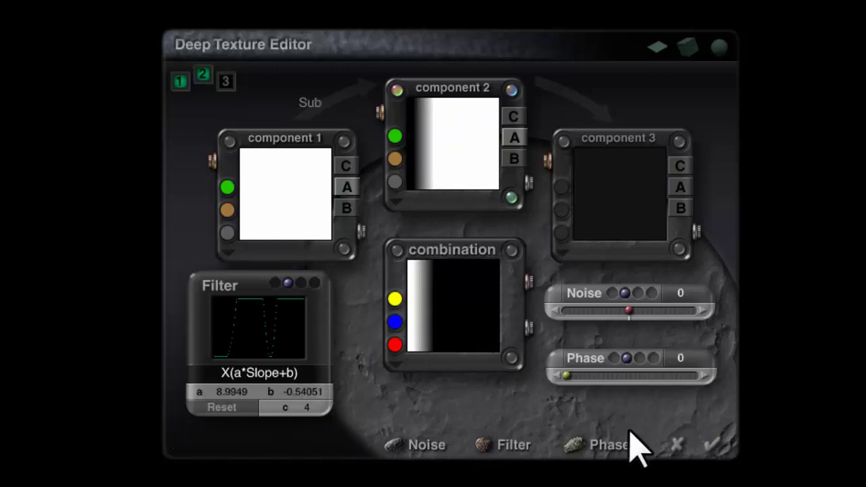
click(710, 445)
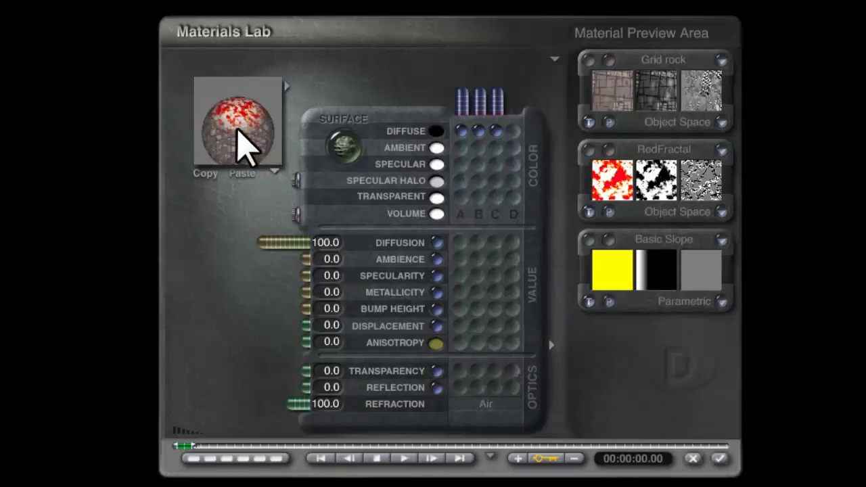
Inspect the sharpened slope blend on the preview sphere from different angles and accept the material
drag(260, 158, 256, 126)
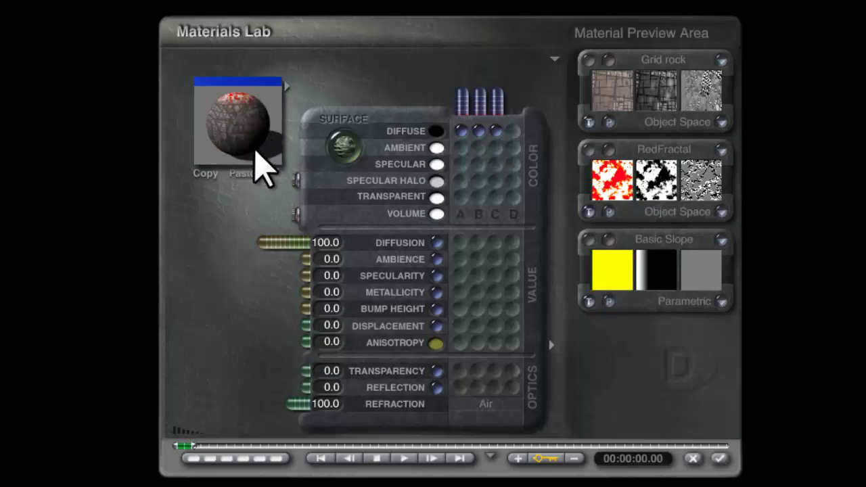
drag(261, 165, 386, 319)
drag(232, 173, 242, 158)
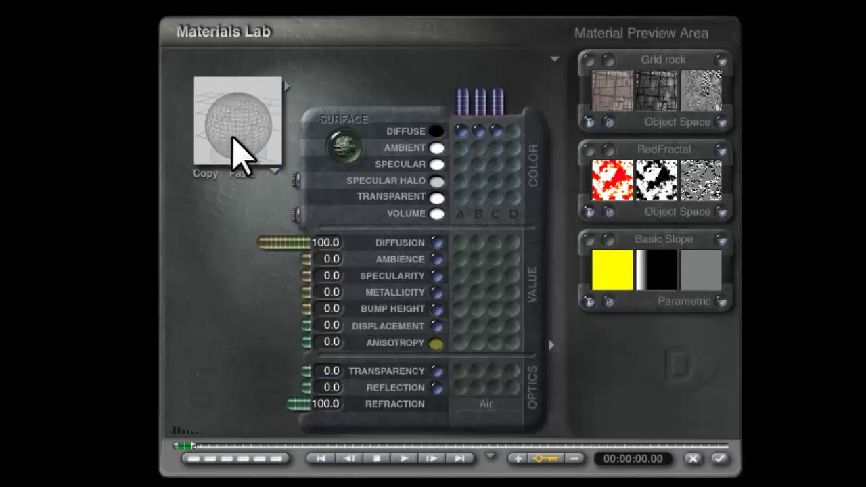
click(718, 458)
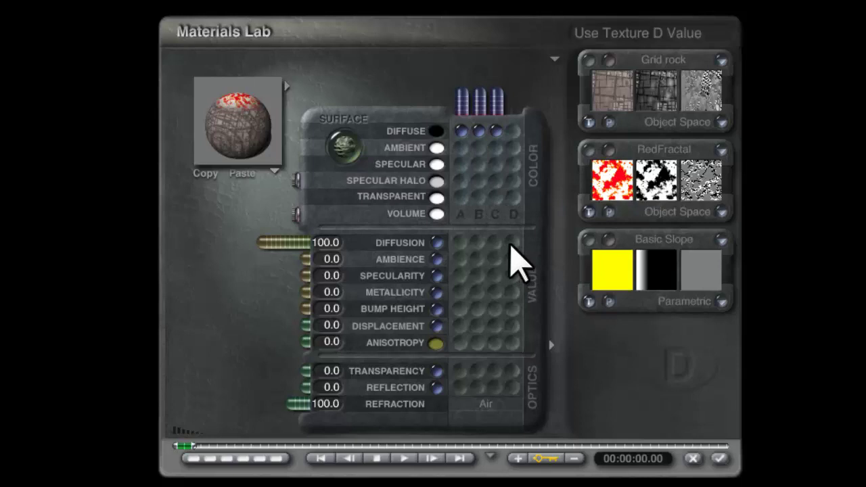
Drive the Diffusion value with texture D and load the Basic Altitude texture from the Basic library category into it
click(512, 244)
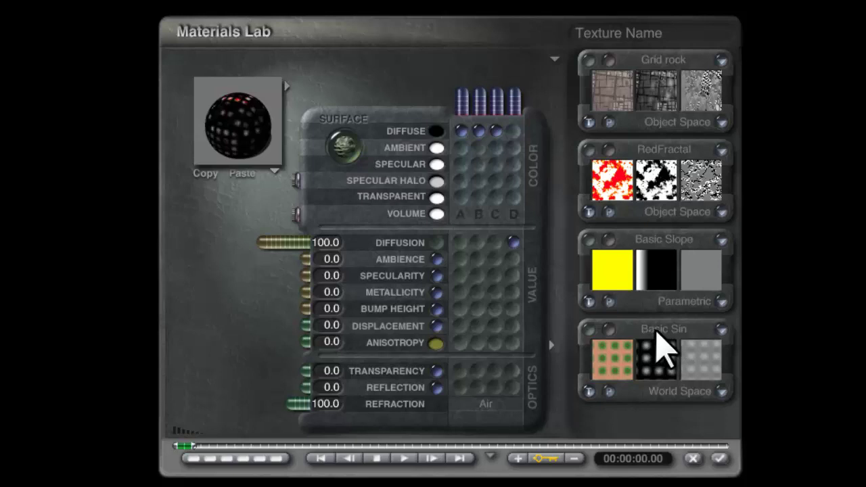
click(660, 349)
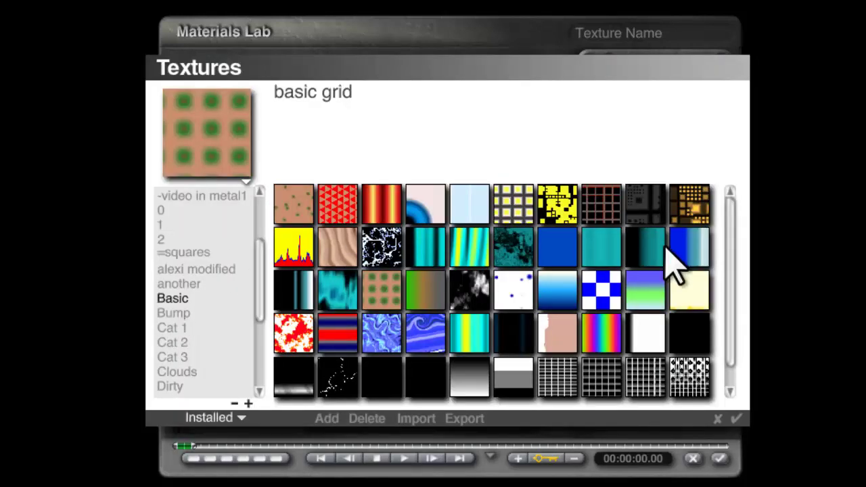
click(561, 290)
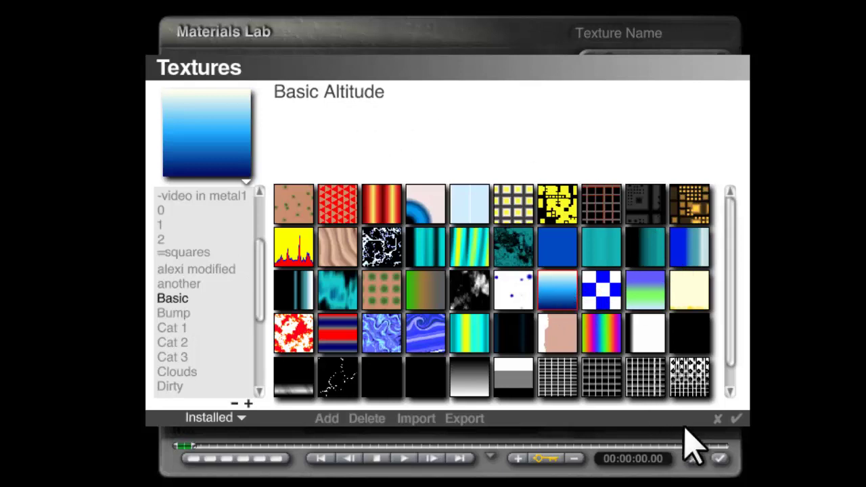
click(735, 418)
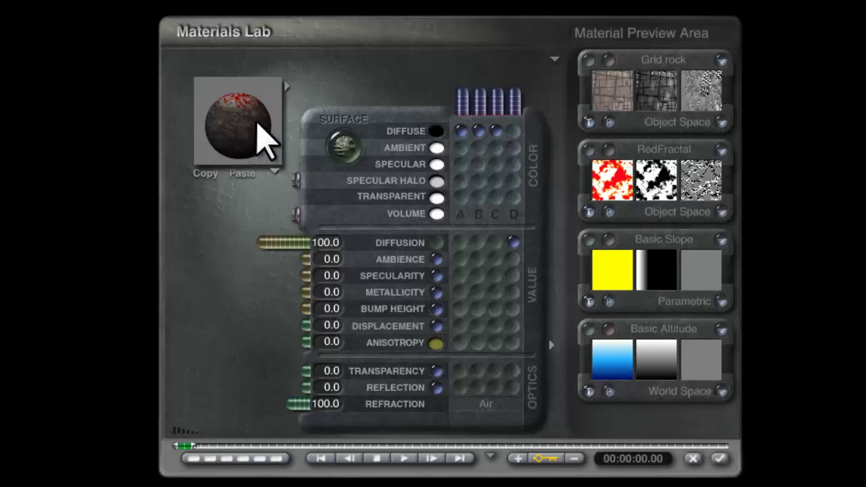
Switch the Basic Altitude texture's mapping to Object Space and check the shading on the preview sphere
click(263, 139)
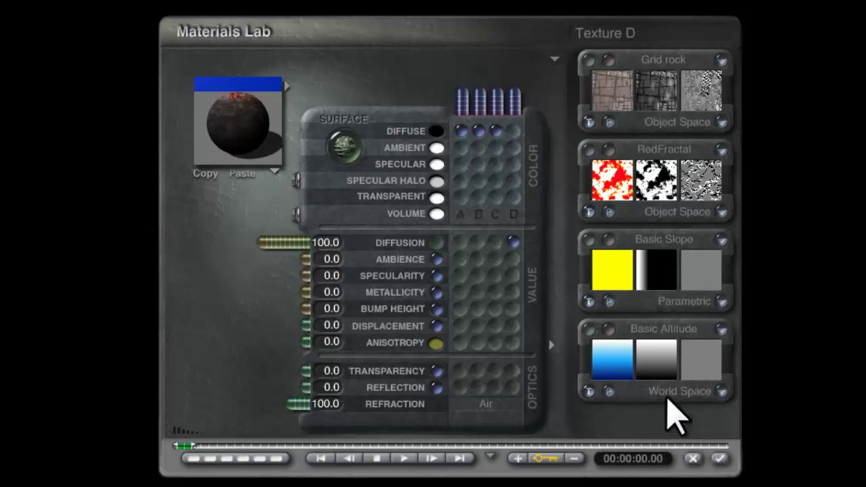
click(721, 392)
click(752, 232)
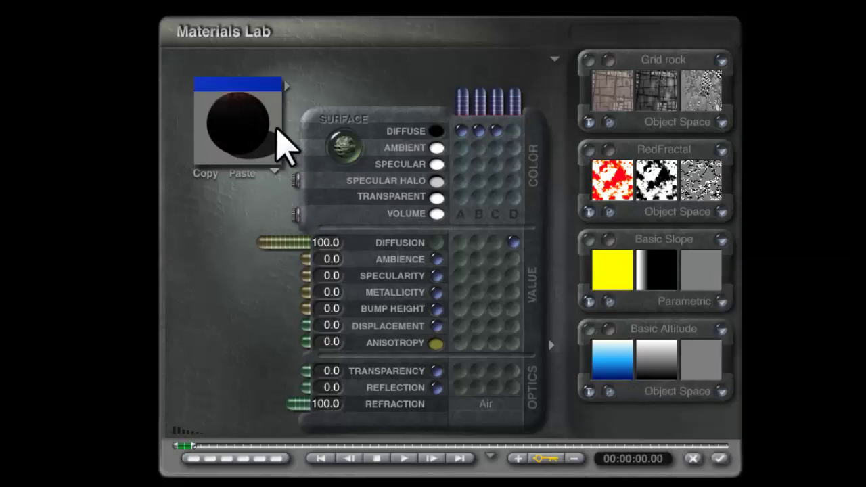
click(270, 128)
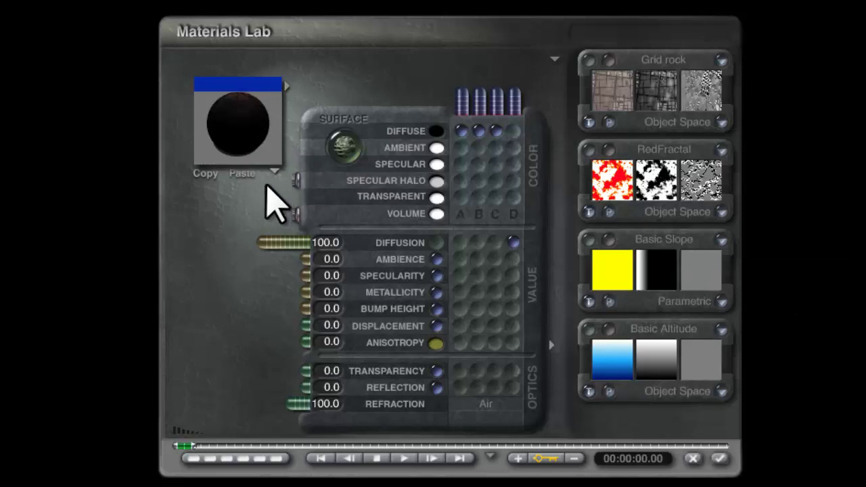
Change the material preview object to a terrain and view it from a higher angle
click(274, 170)
click(341, 309)
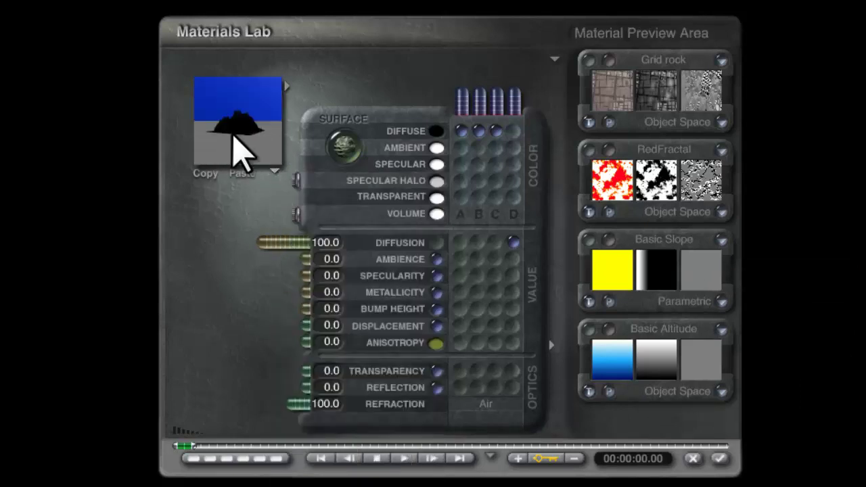
click(238, 150)
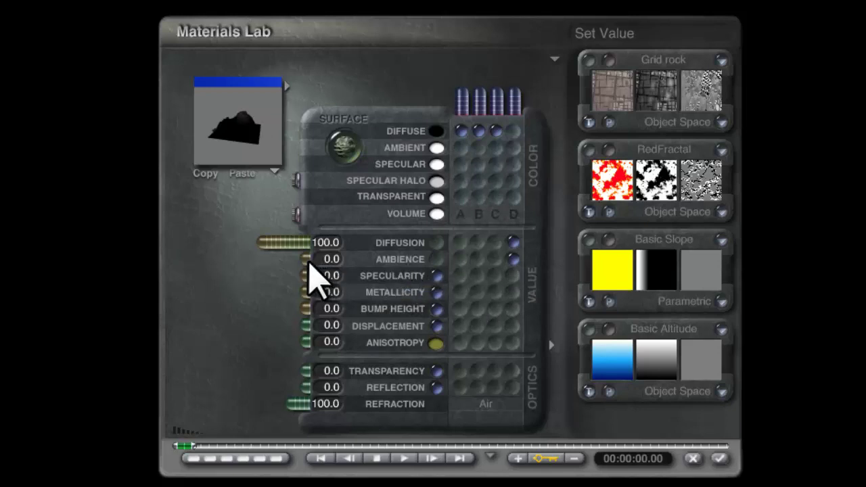
Set Ambience to 100 and drive it with texture D, checking the effect on the terrain preview
drag(308, 264, 201, 265)
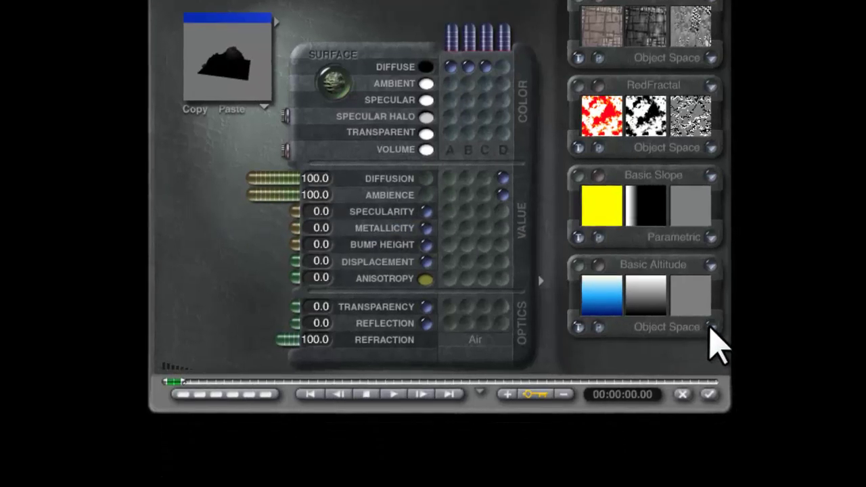
click(721, 391)
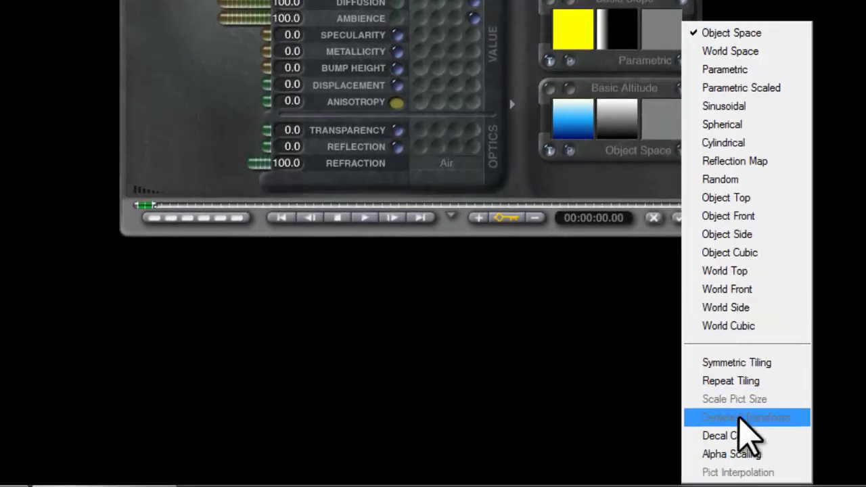
click(744, 478)
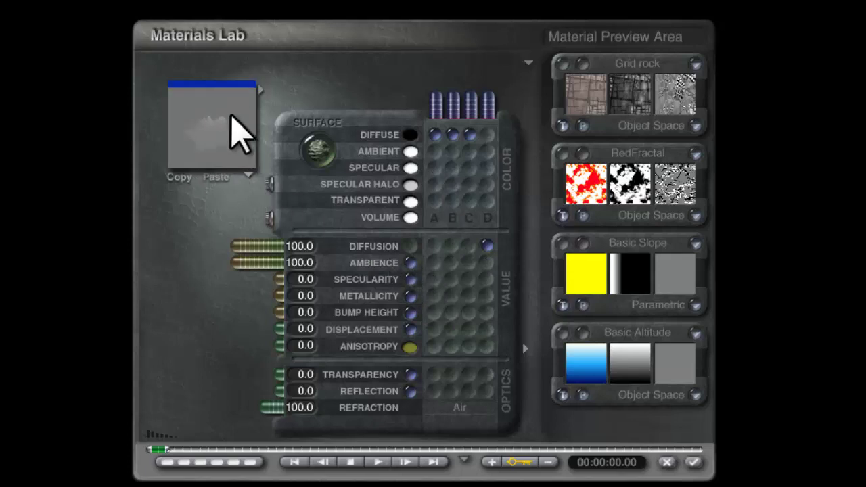
mouse_move(236, 131)
mouse_down()
mouse_move(223, 152)
mouse_move(228, 141)
mouse_up()
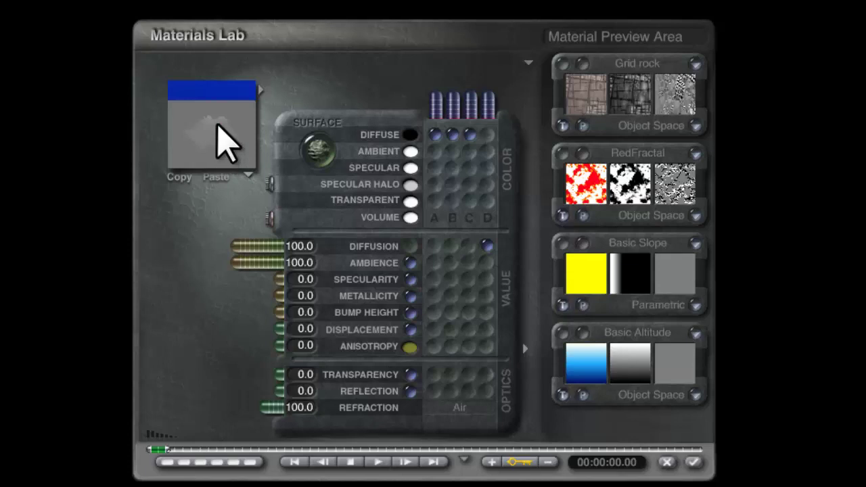
click(489, 263)
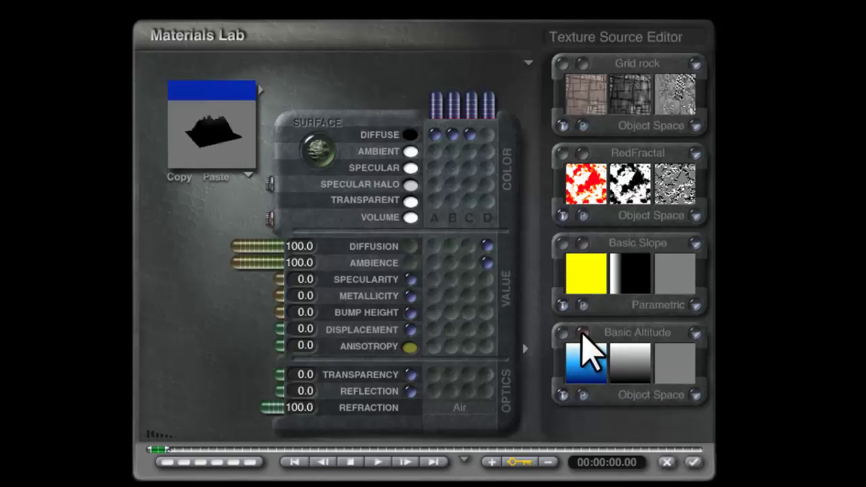
Open the Basic Altitude texture for editing, show component 1's alpha output and change the Clip aX+b filter to None
click(582, 332)
click(320, 191)
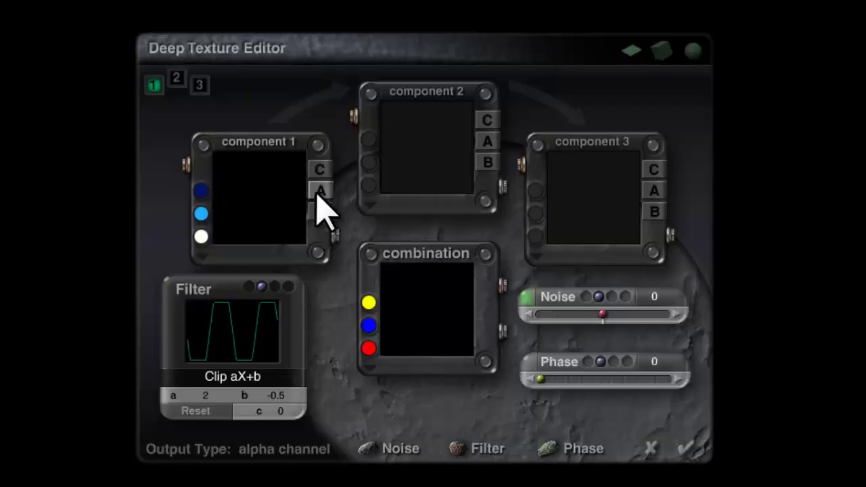
click(236, 381)
click(266, 391)
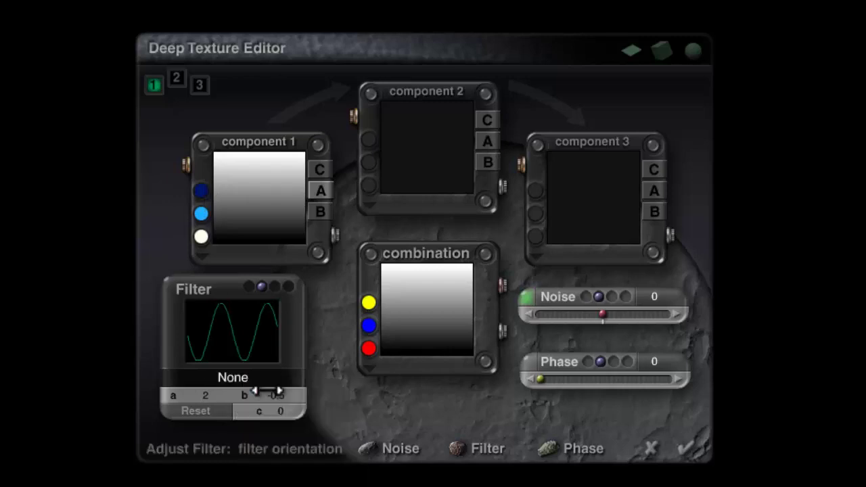
Compare the filter settings of component 1 with those of the combination in the Basic Altitude texture
click(317, 146)
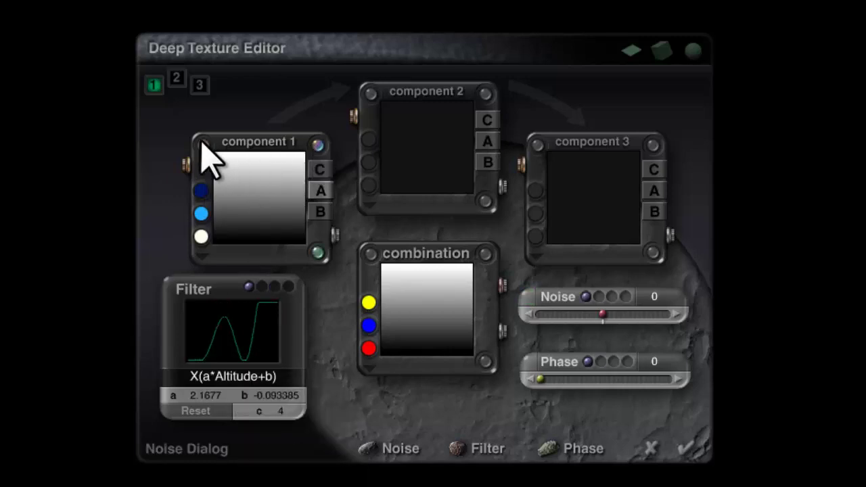
click(370, 254)
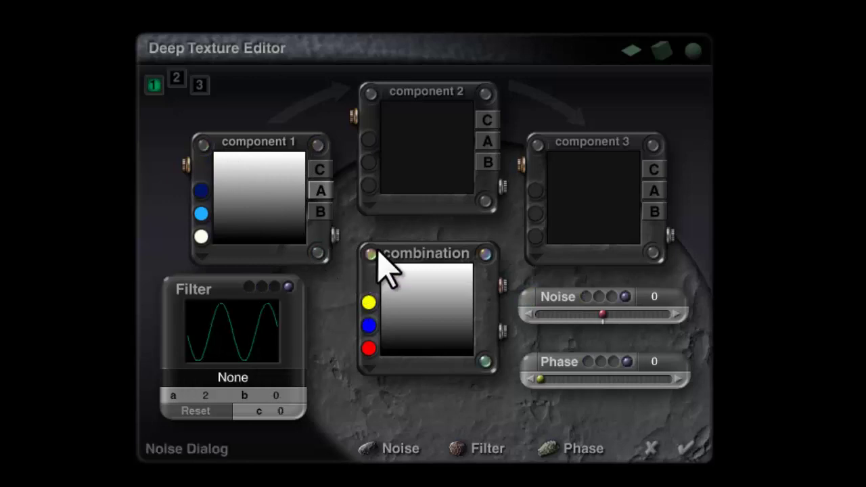
click(317, 145)
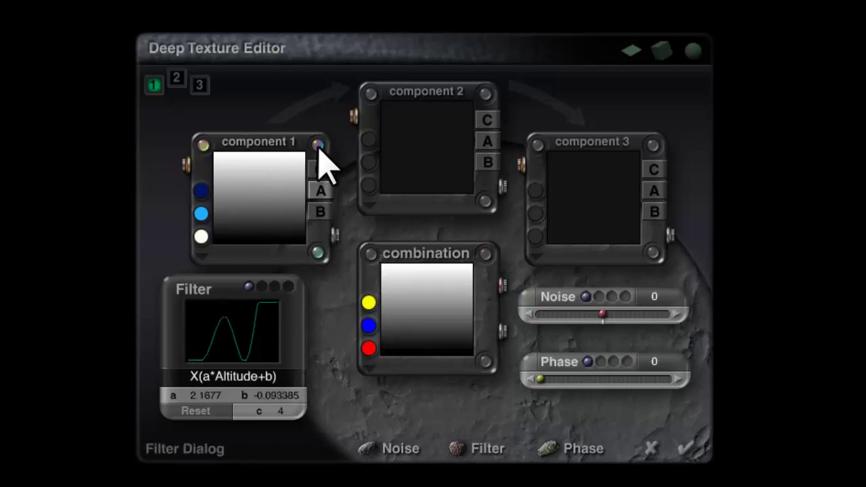
click(370, 254)
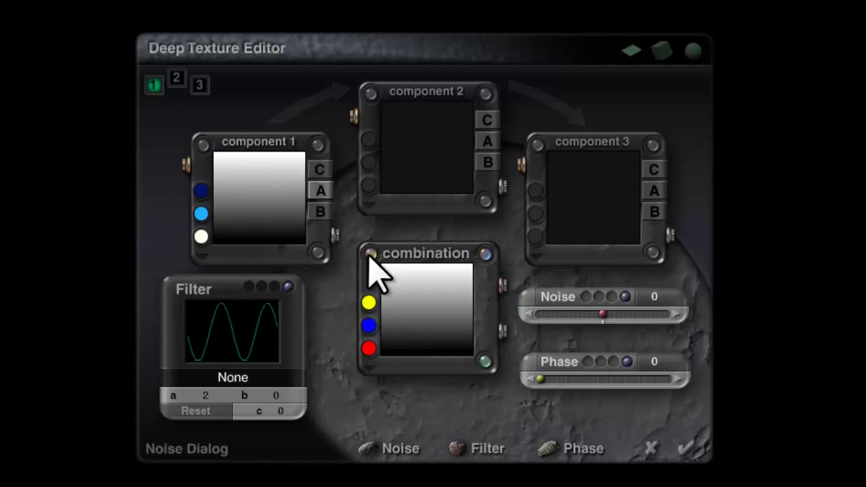
click(316, 146)
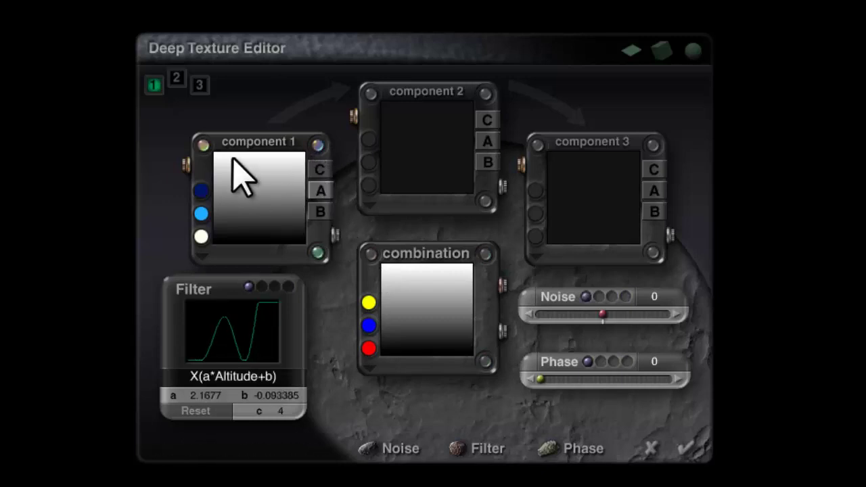
click(371, 254)
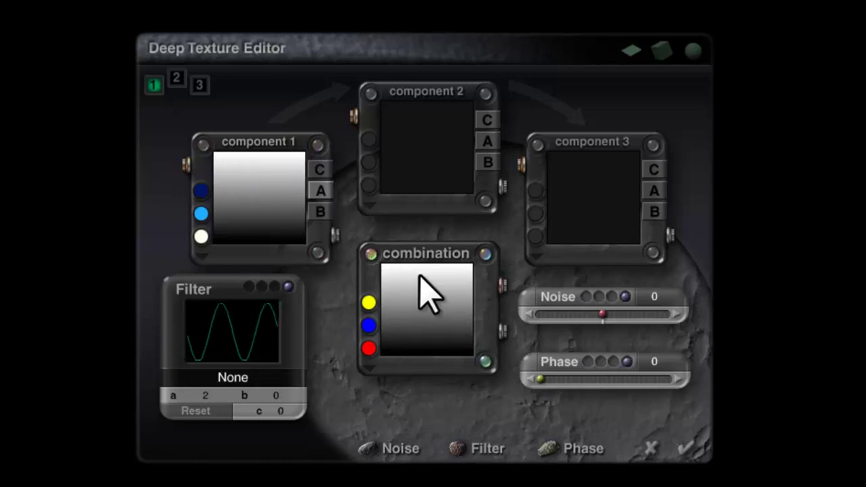
Try the Quantize (Xa+b, c) filter on the combination, with c set to 2 and a to 5.975
click(316, 145)
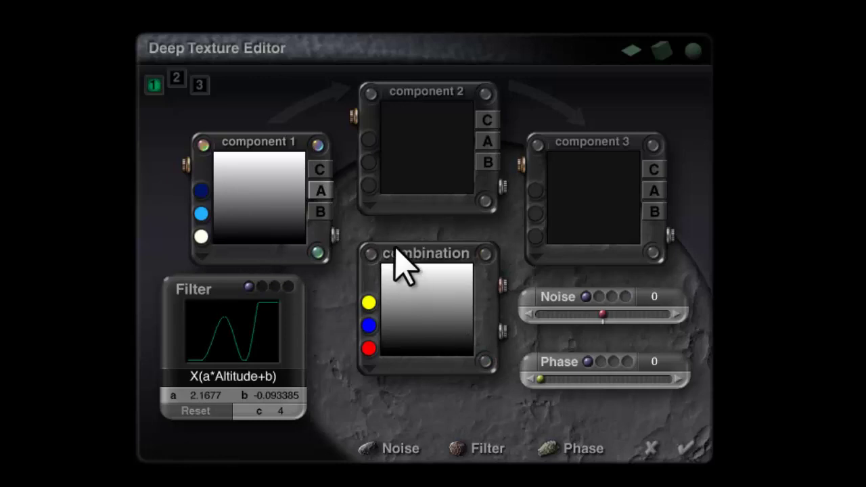
click(371, 254)
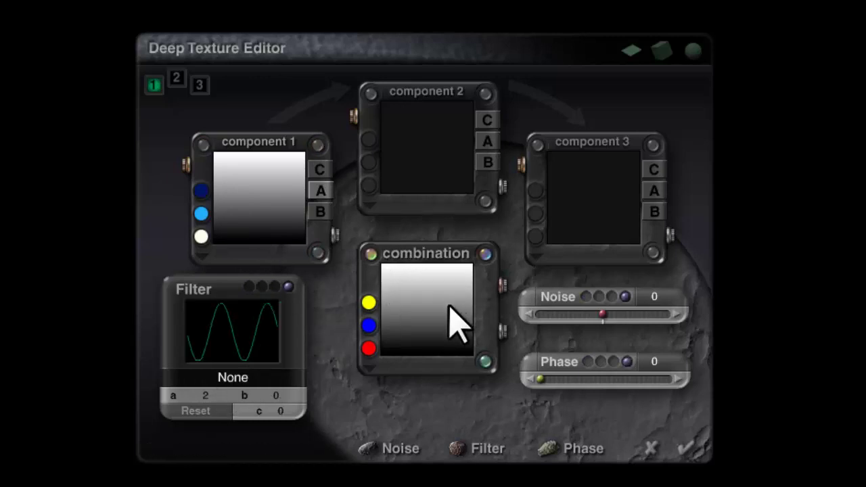
click(233, 377)
click(348, 411)
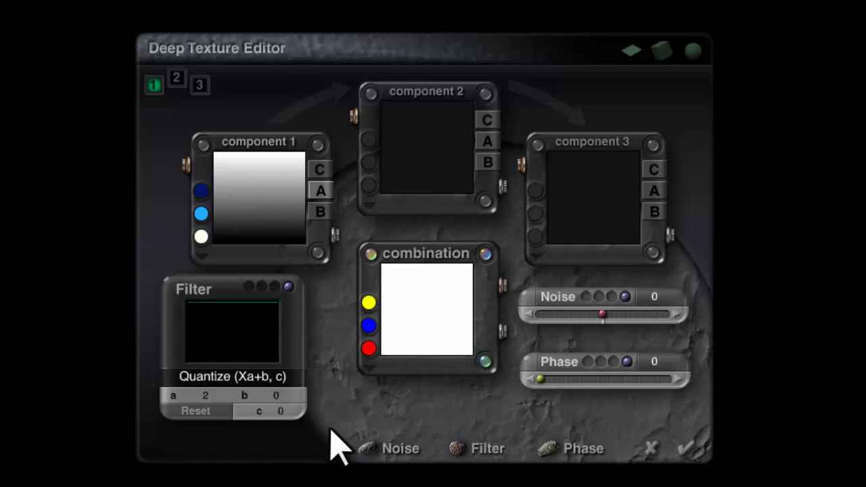
click(194, 414)
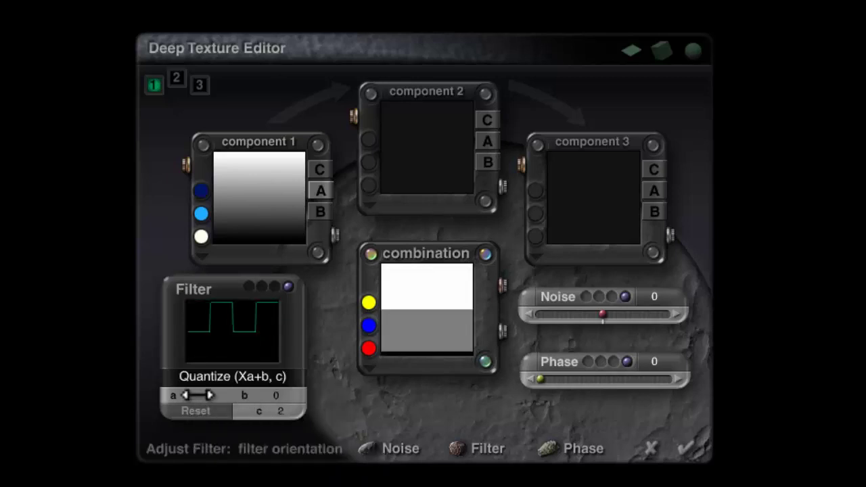
drag(206, 397, 204, 397)
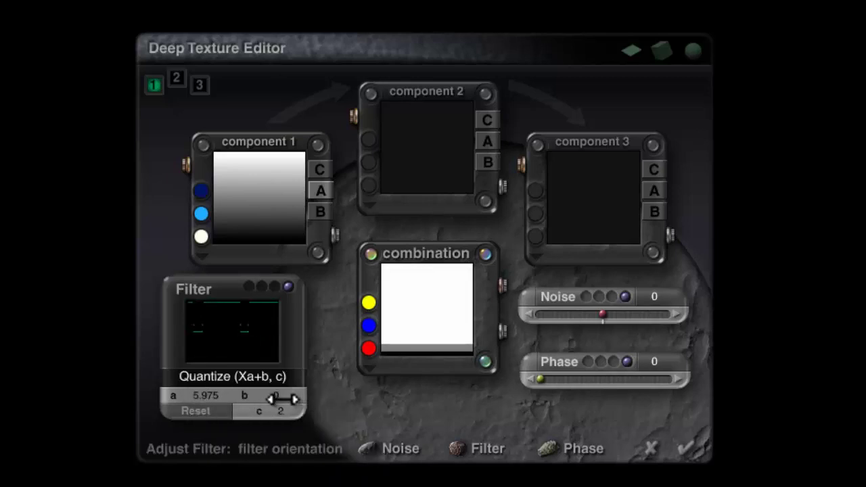
Experiment with the Quantize parameters of the combination, ending with a at 0.94212, b at 0.065501 and c at 5
drag(284, 396, 270, 412)
drag(201, 396, 186, 395)
drag(308, 398, 280, 392)
drag(195, 395, 221, 395)
drag(282, 396, 284, 396)
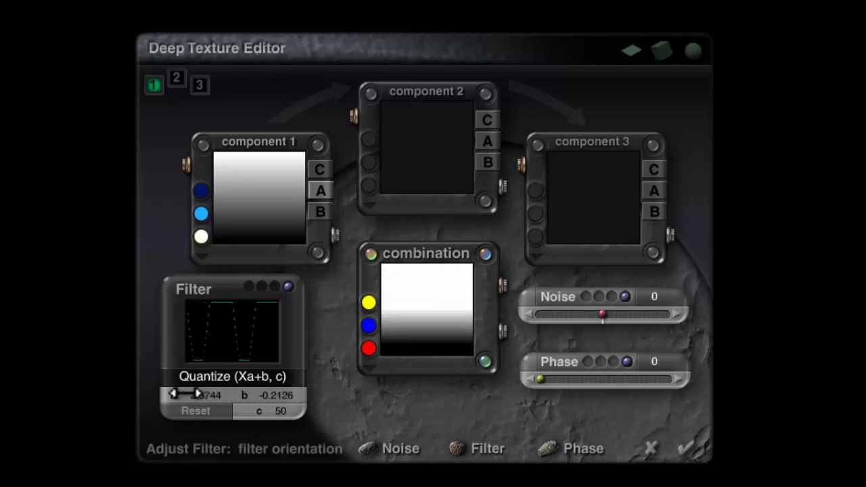
drag(196, 395, 198, 394)
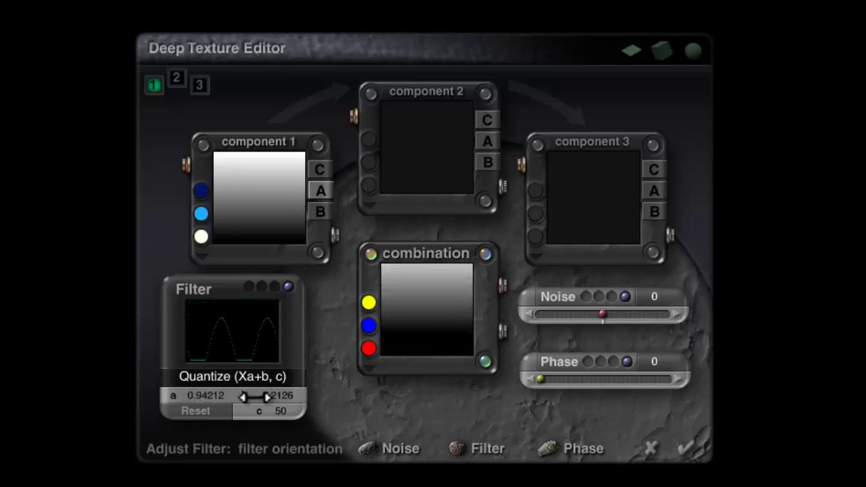
drag(255, 396, 284, 411)
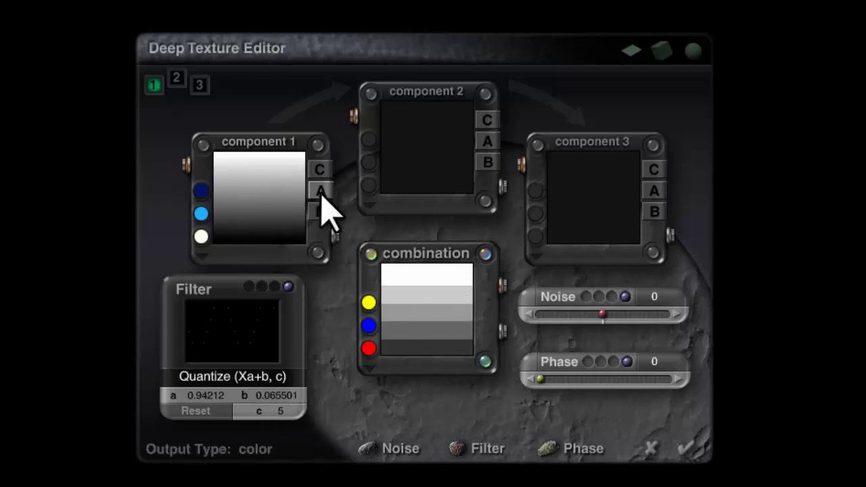
Set the combination's filter back to None, check component 1's filter again and accept the texture edits
click(230, 385)
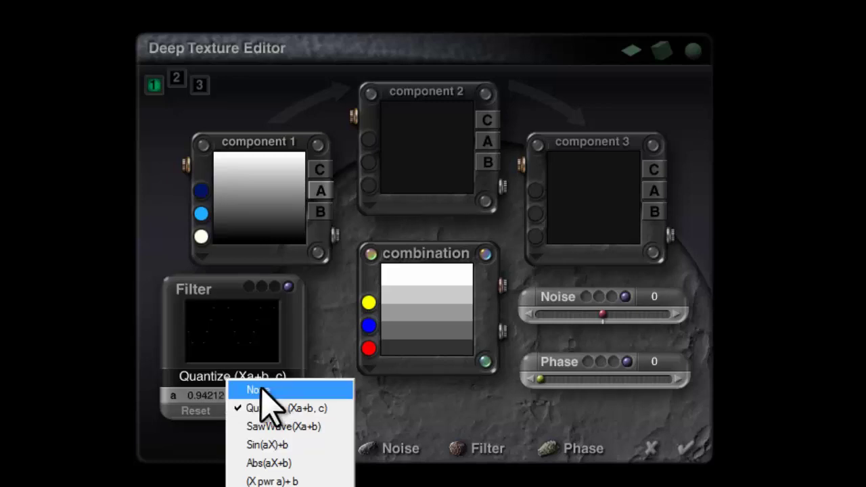
click(262, 389)
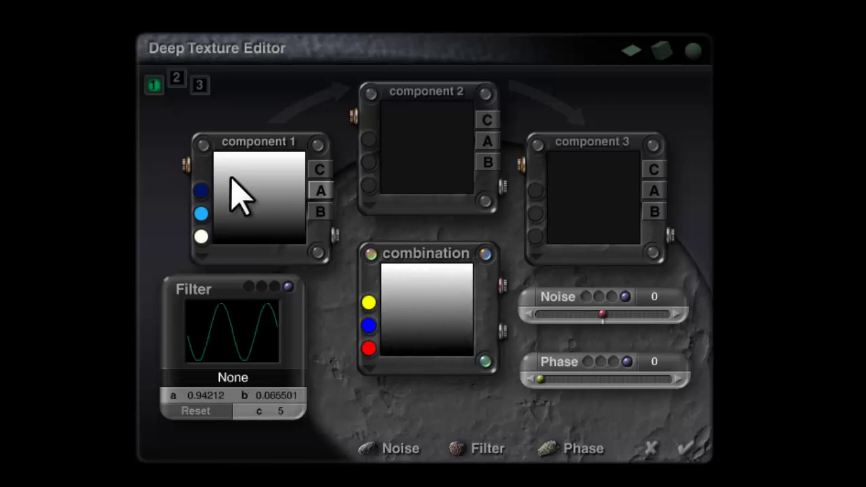
click(318, 164)
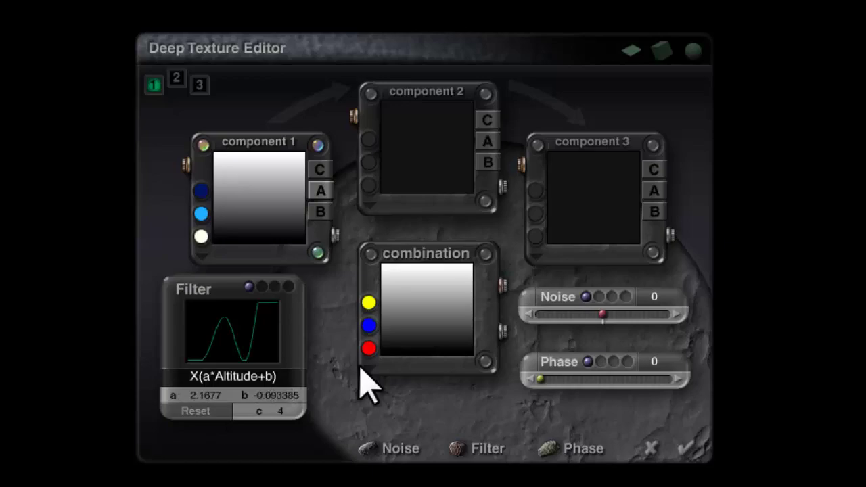
click(687, 447)
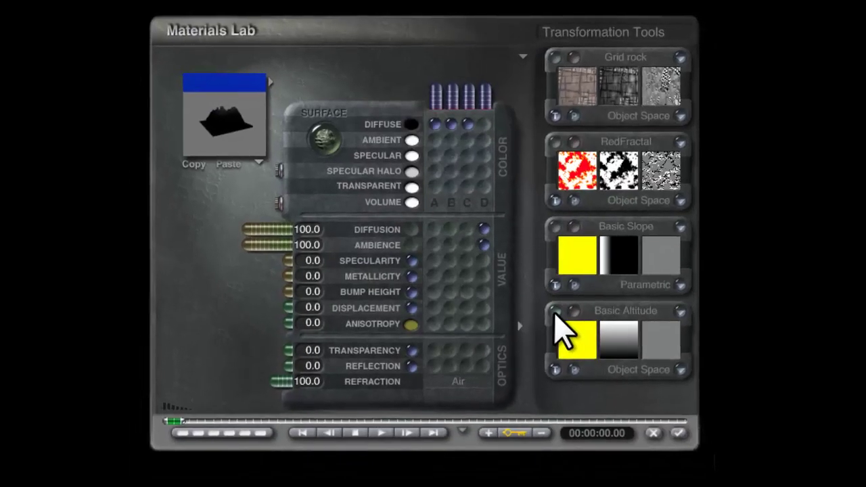
Scale the Basic Altitude texture uniformly to 167%, offset it 77 BU in Y and accept the material
click(571, 358)
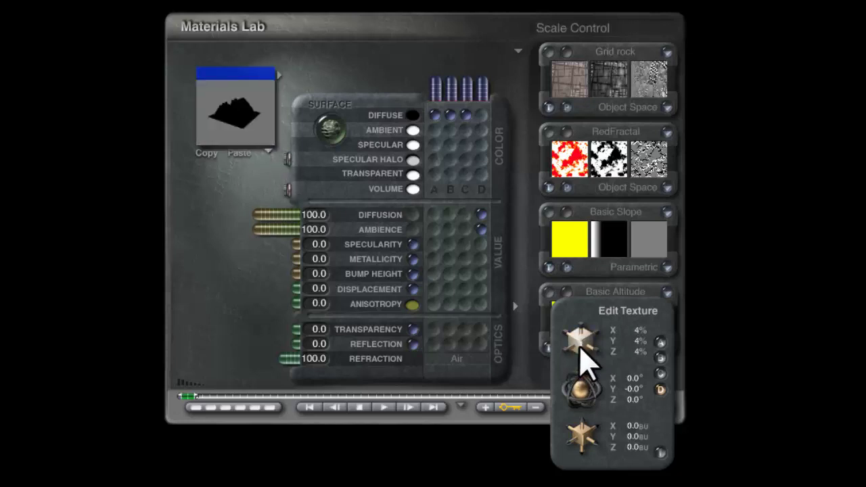
drag(581, 358, 611, 473)
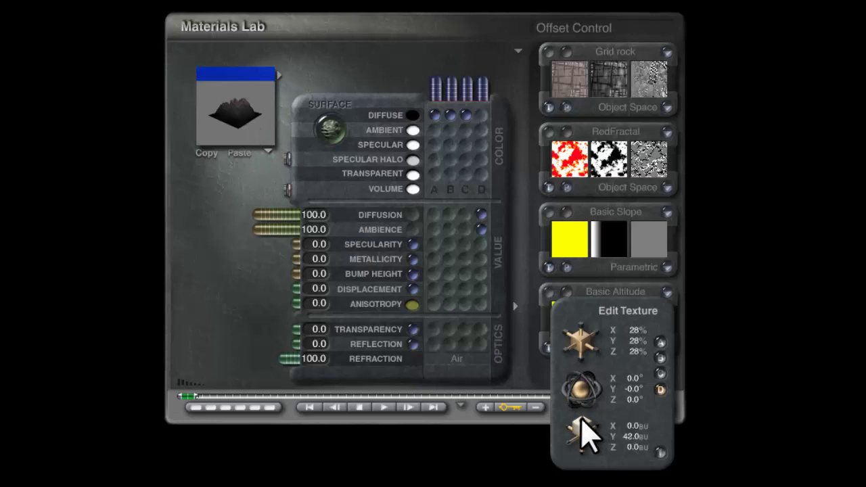
drag(585, 434, 584, 433)
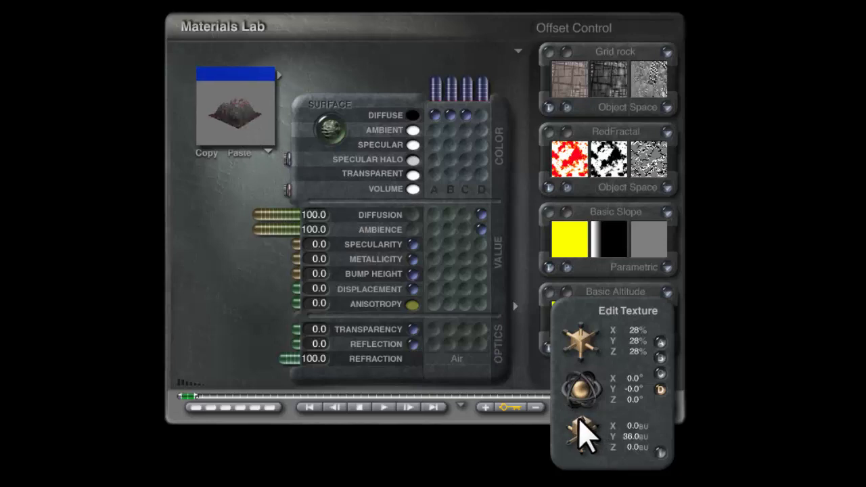
drag(579, 429, 580, 430)
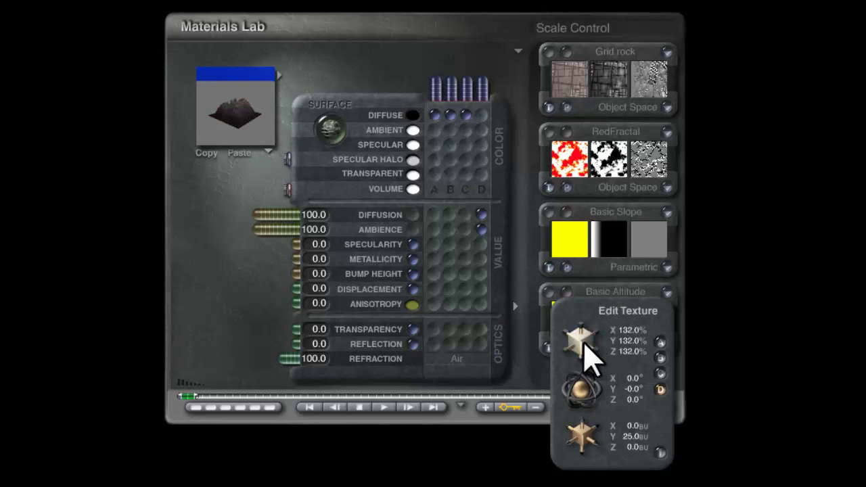
drag(581, 343, 595, 372)
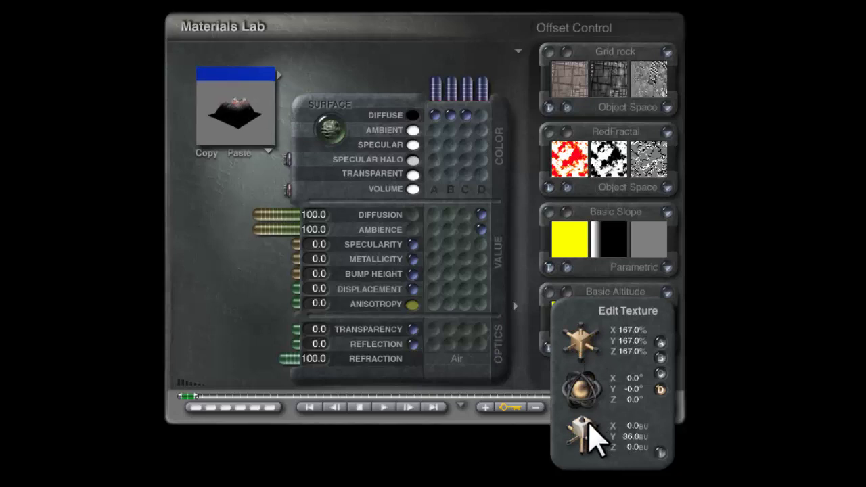
drag(586, 428, 586, 427)
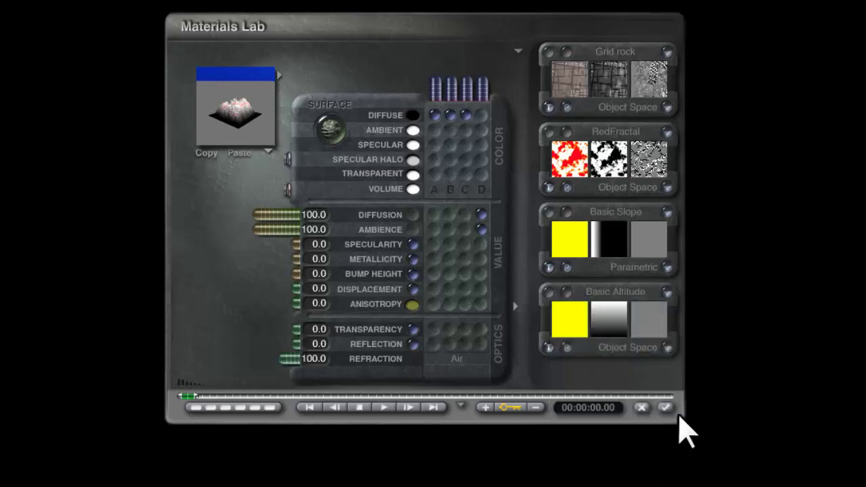
click(665, 407)
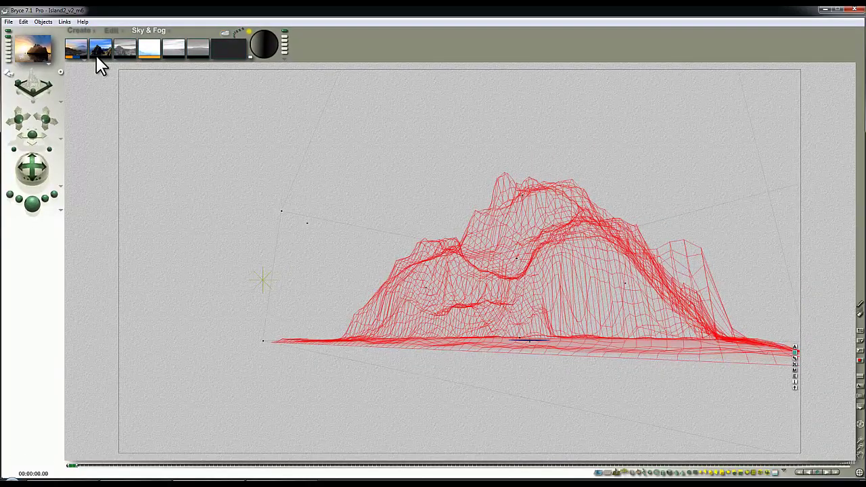
Set the sky's ambient color to white with L 255, render the island and return to the wireframe
click(96, 55)
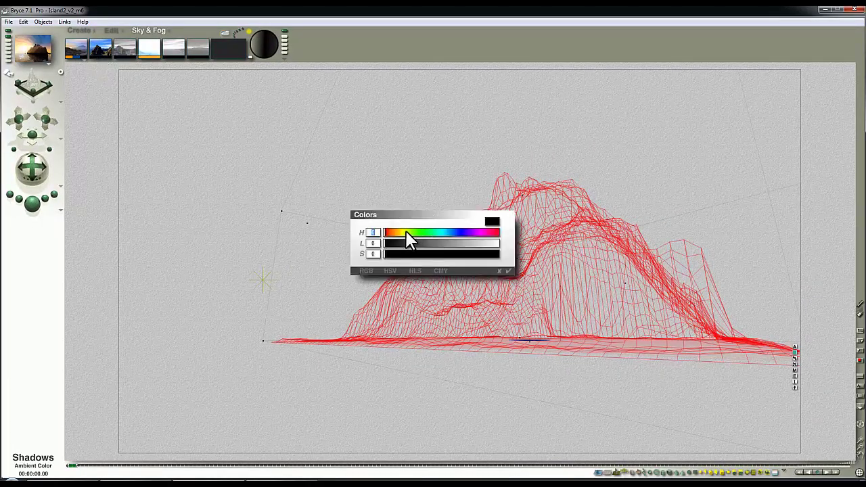
drag(407, 243, 524, 257)
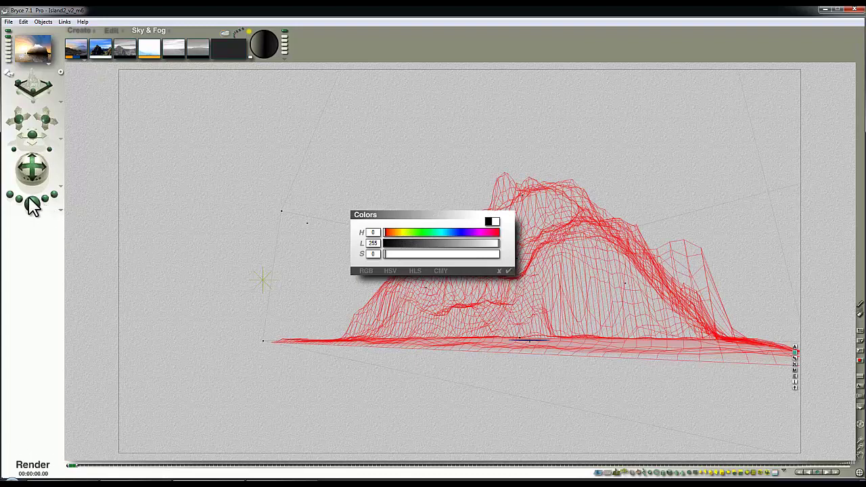
key(ctrl+r)
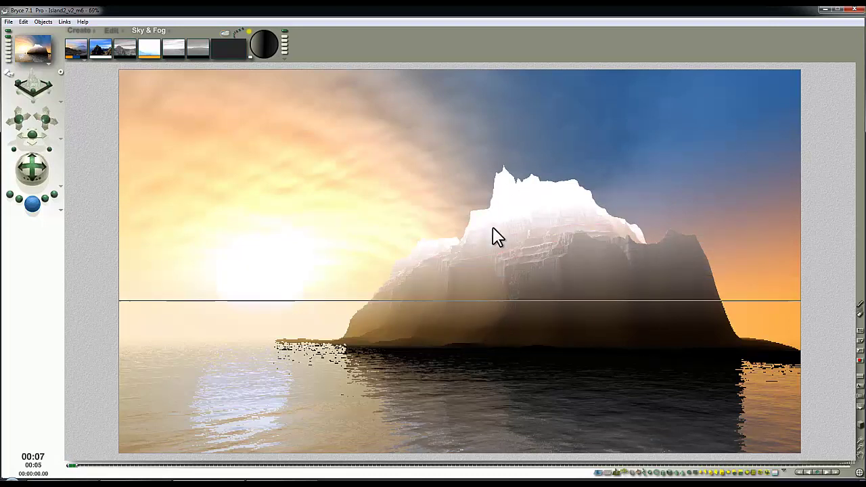
click(265, 82)
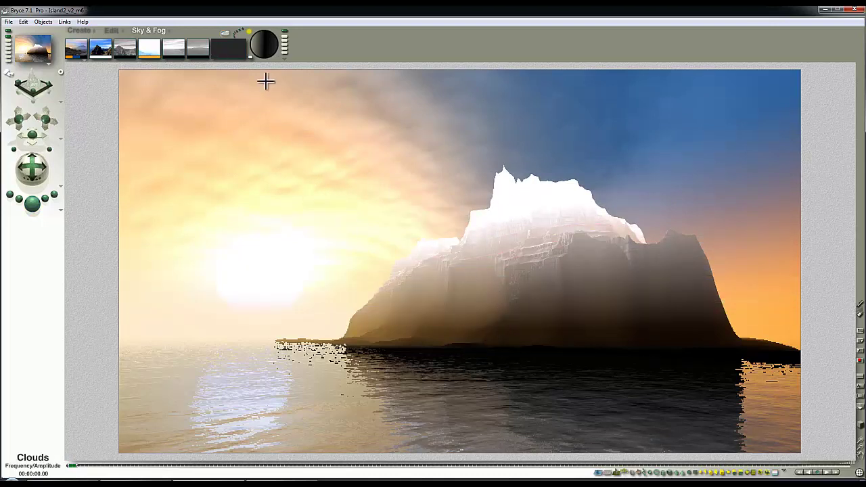
click(730, 283)
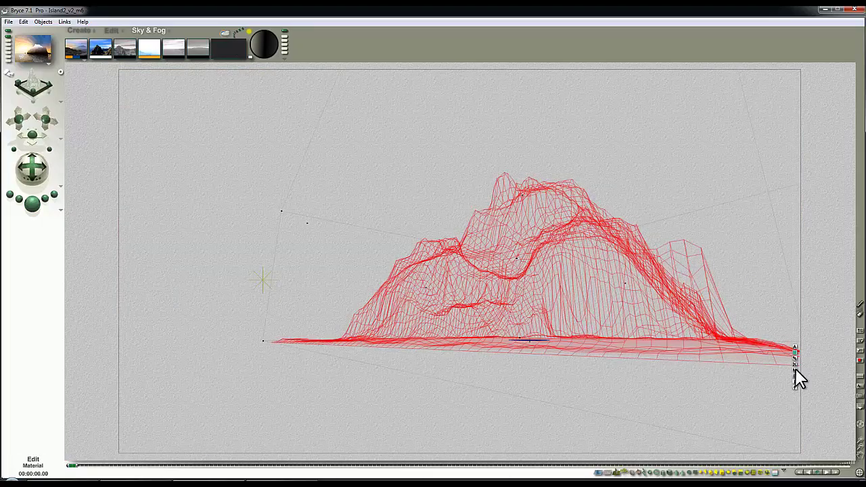
Reopen the terrain material, set the Basic Altitude texture's Y offset to 115 BU and Ambience to 0
click(794, 368)
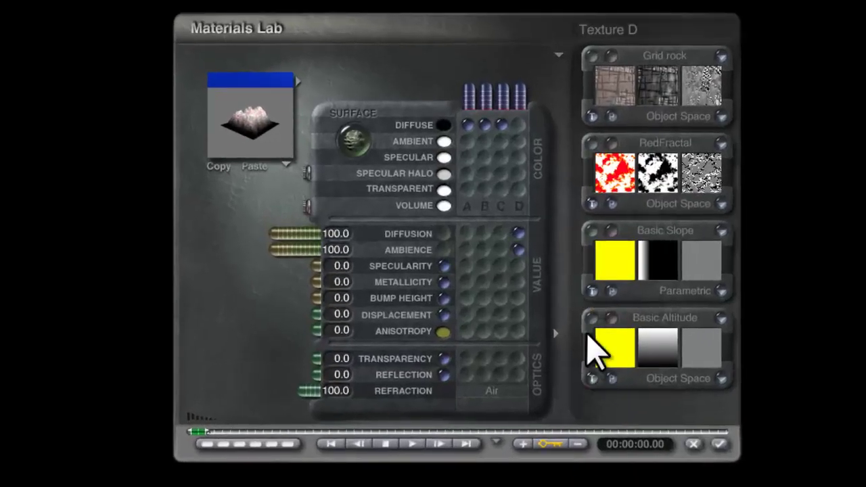
click(577, 317)
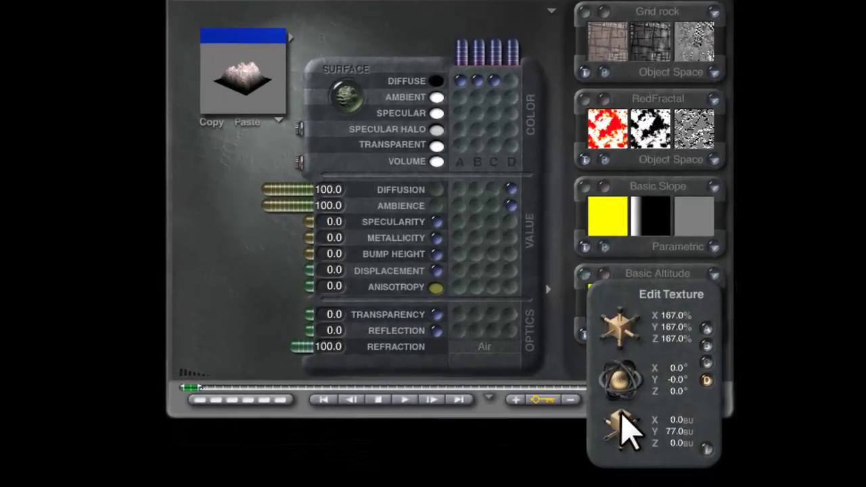
drag(619, 413, 620, 414)
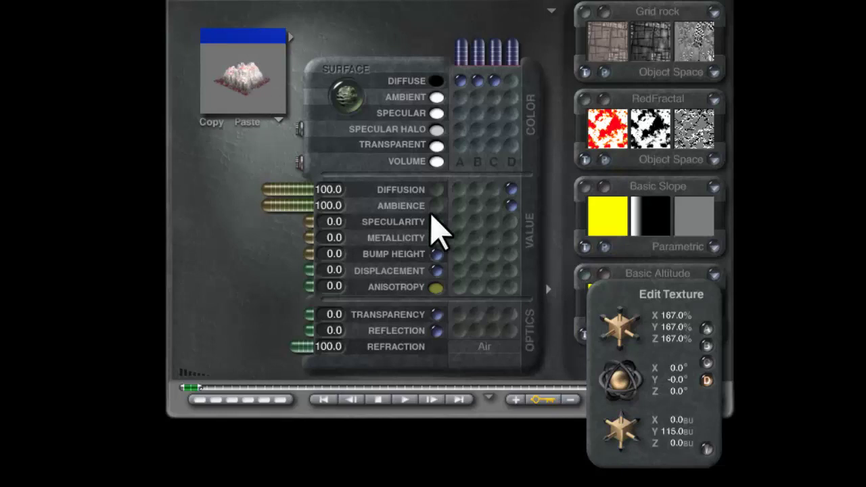
drag(282, 206, 375, 210)
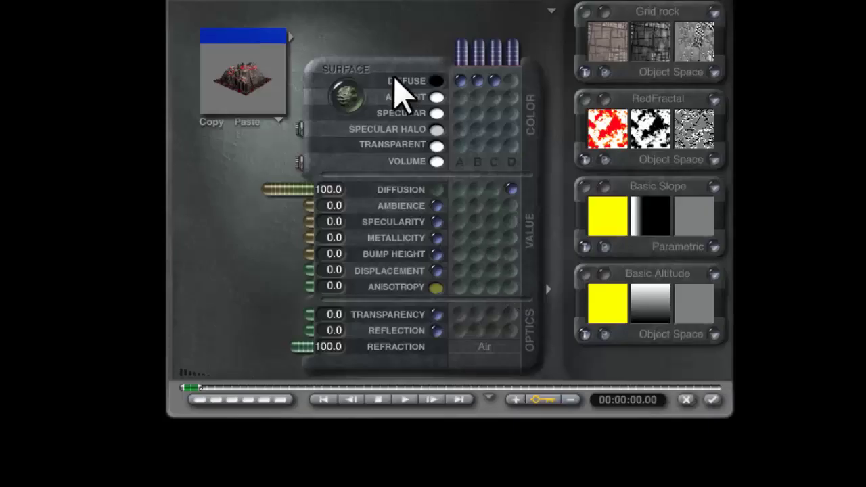
Scale the Basic Altitude texture to 254% with a Y offset of 145 BU, accept the material and render the scene
click(589, 298)
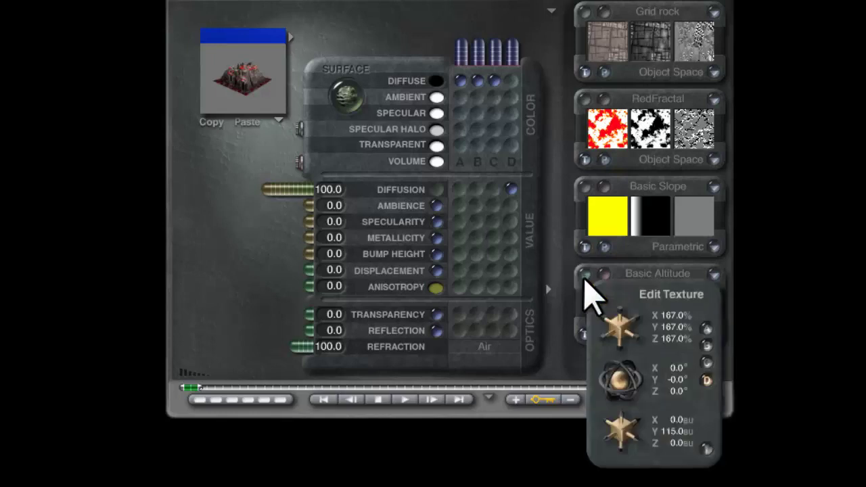
drag(618, 330, 617, 331)
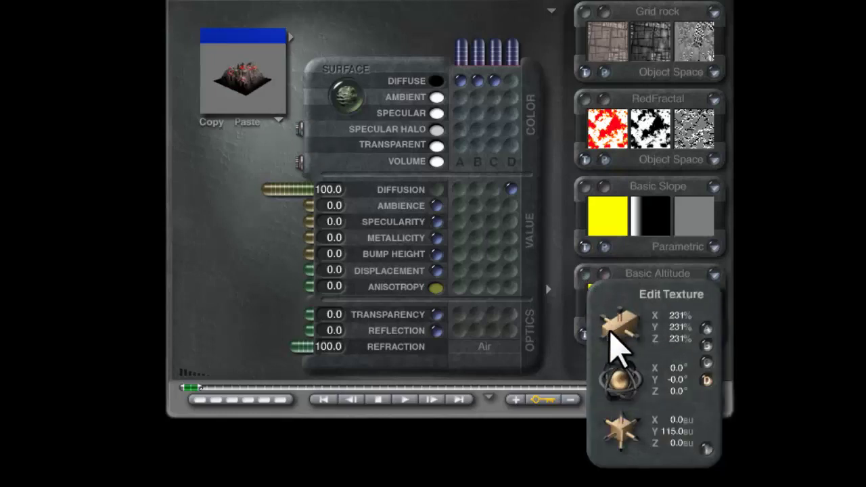
drag(610, 332, 579, 318)
mouse_move(619, 430)
mouse_down()
mouse_move(638, 435)
mouse_move(615, 415)
mouse_up()
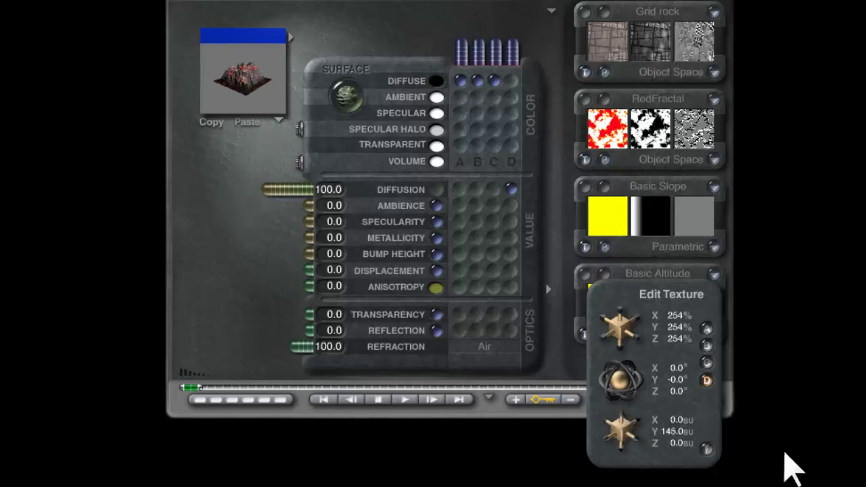
click(707, 449)
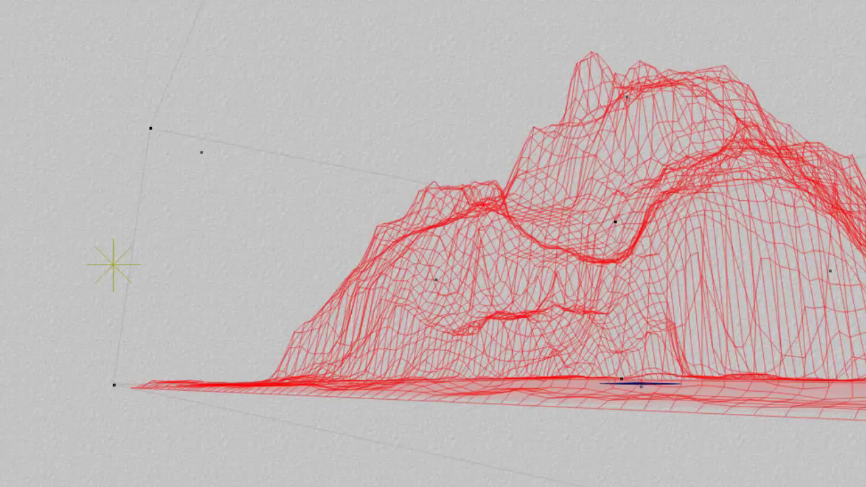
key(ctrl+r)
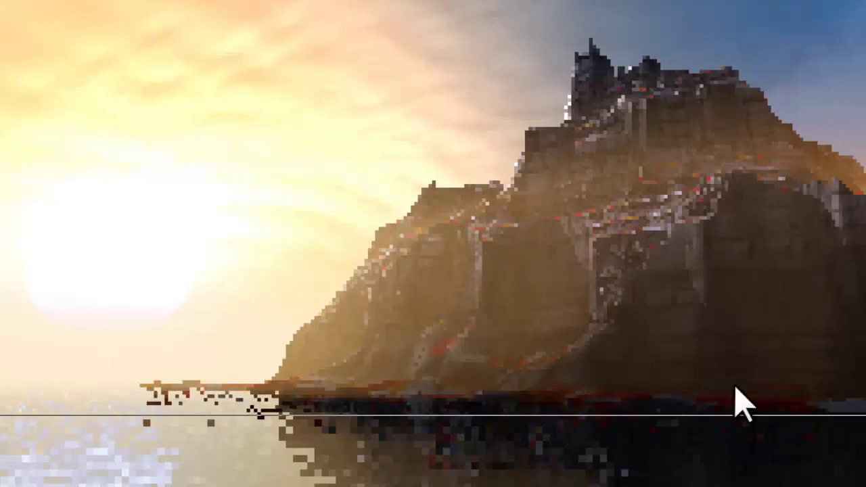
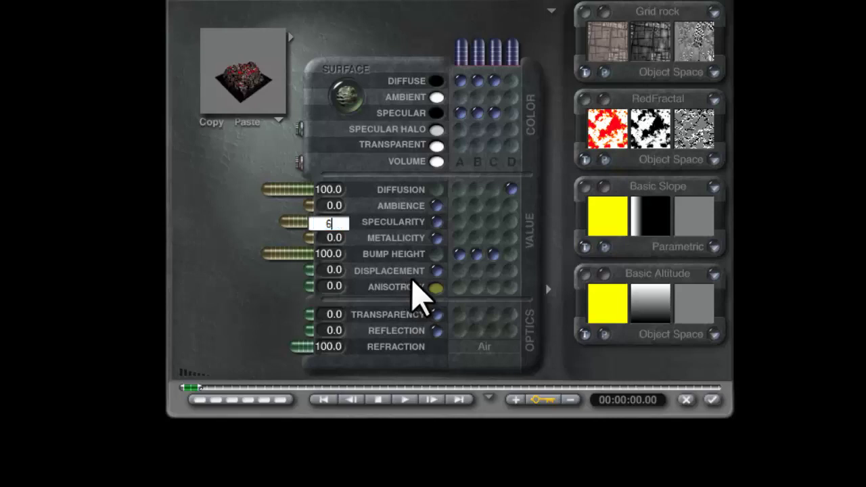
Set the terrain material's Specularity to 60
text(0)
key(Return)
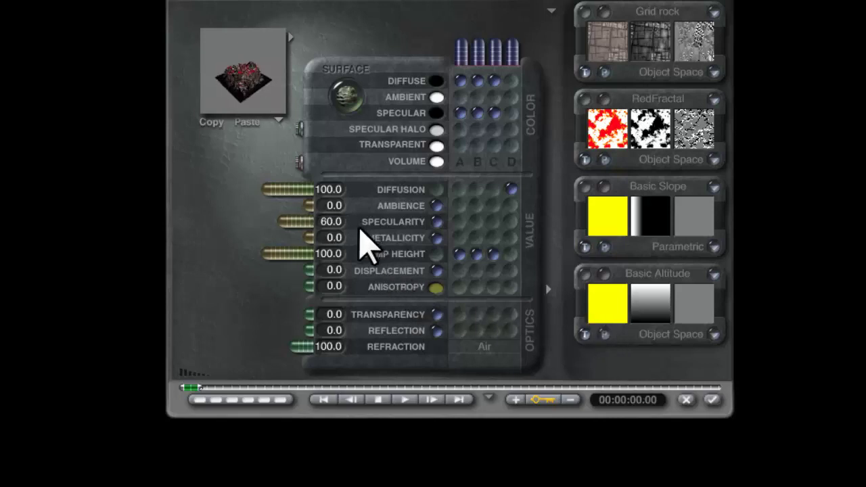
Accept the terrain material, check the sky's Sun & Moon settings, render the island and return to the wireframe
click(713, 399)
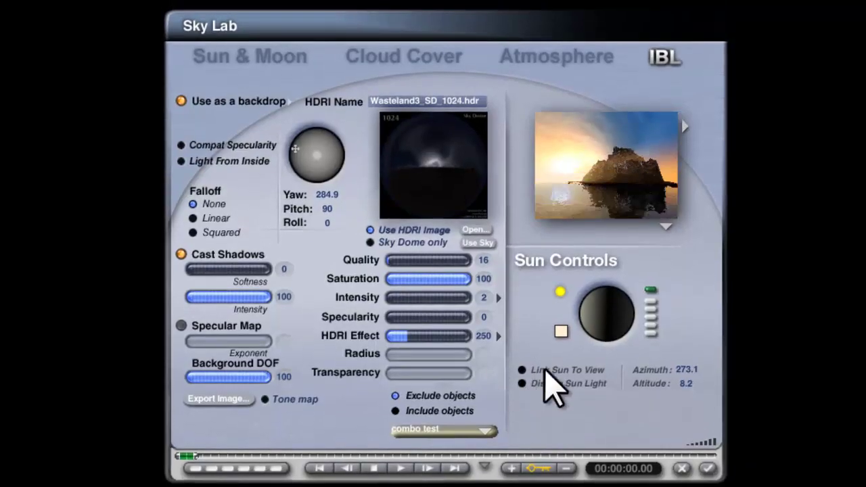
click(225, 52)
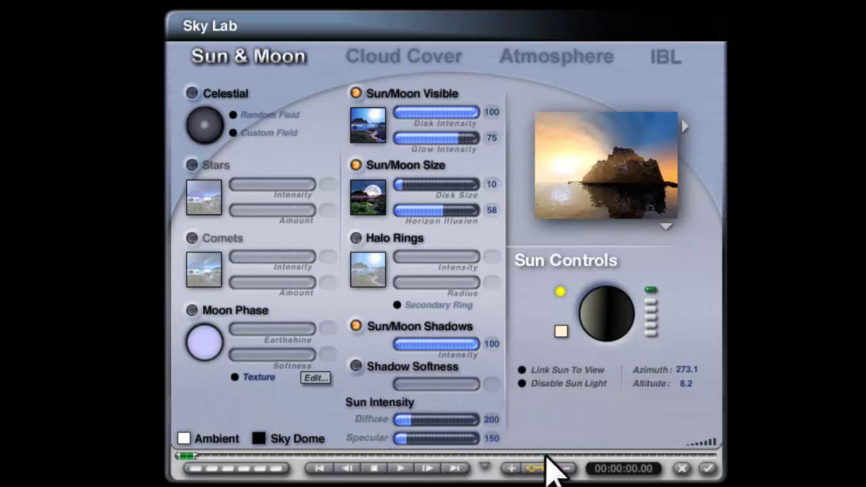
click(706, 470)
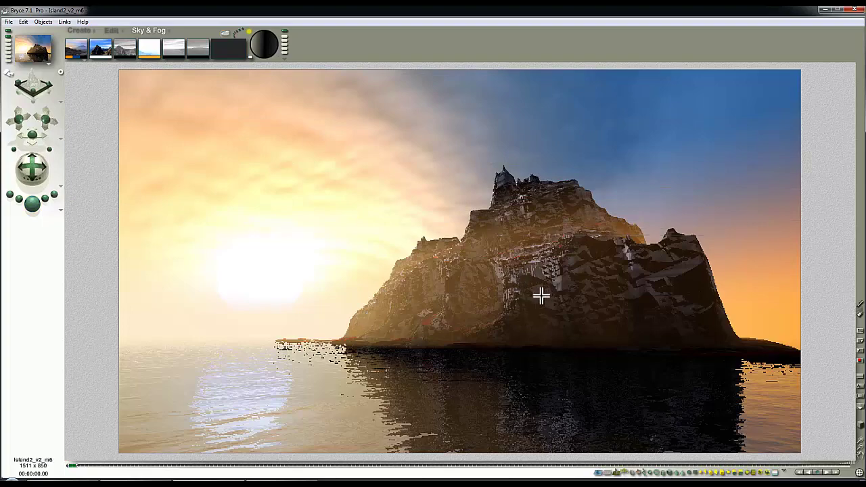
click(644, 287)
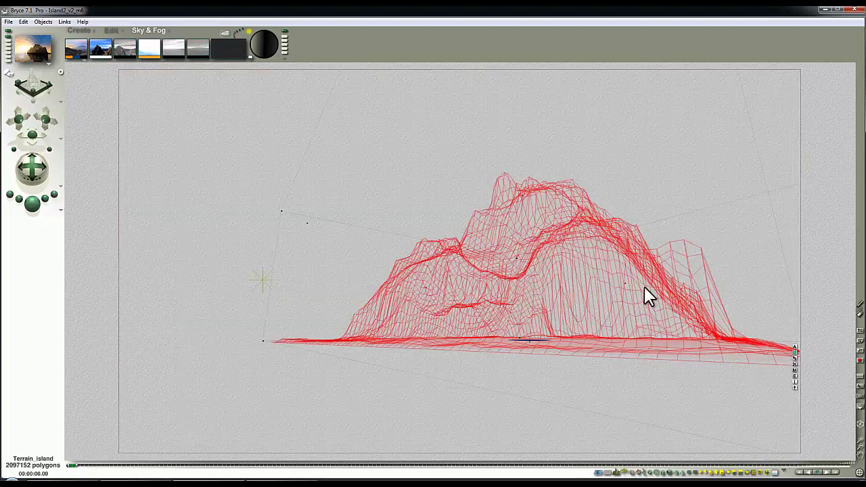
Open the terrain material's Grid rock texture for deep editing, compare both components' color outputs and enable bump output on component 2
click(795, 370)
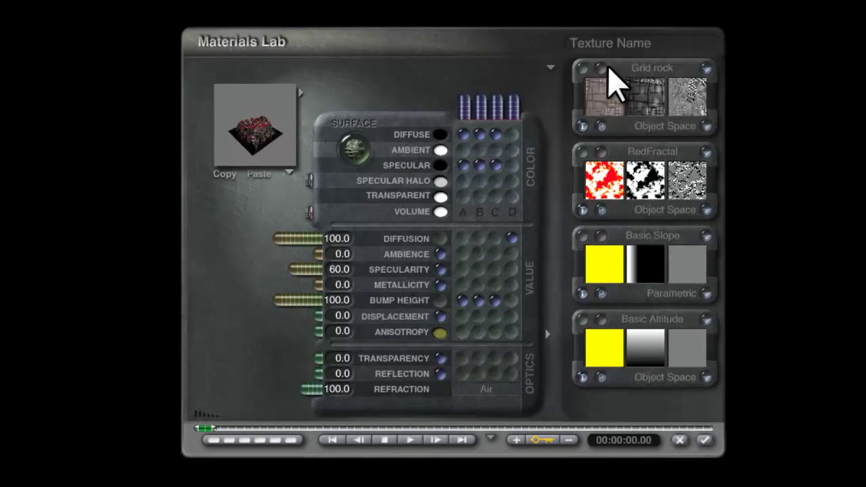
click(597, 75)
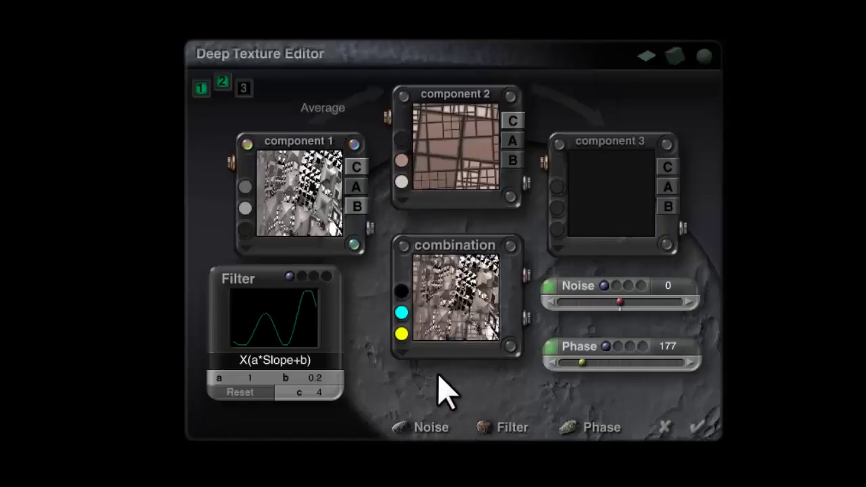
click(346, 168)
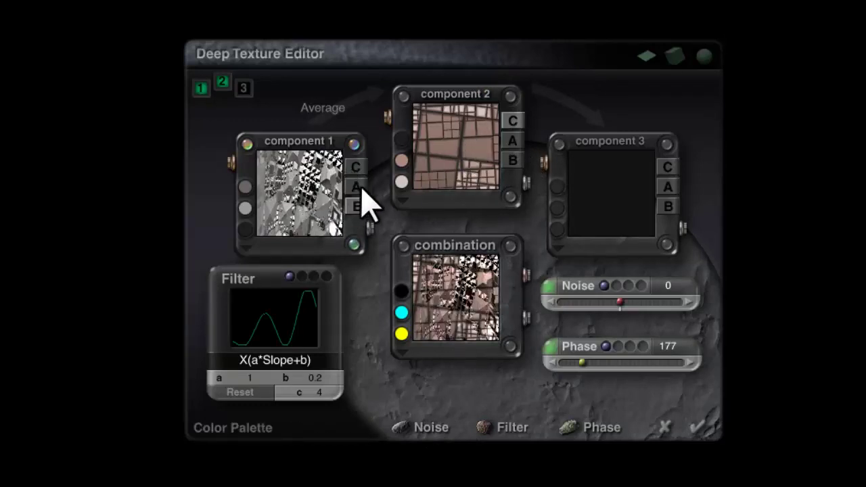
click(511, 122)
click(356, 167)
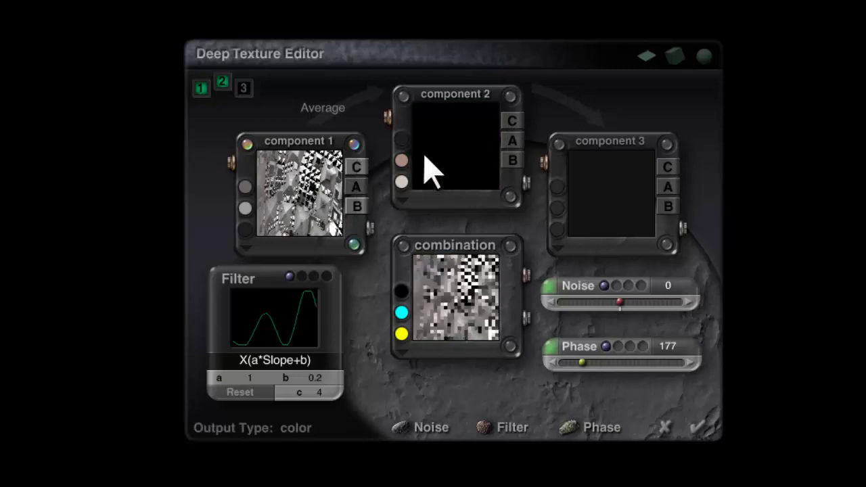
click(512, 121)
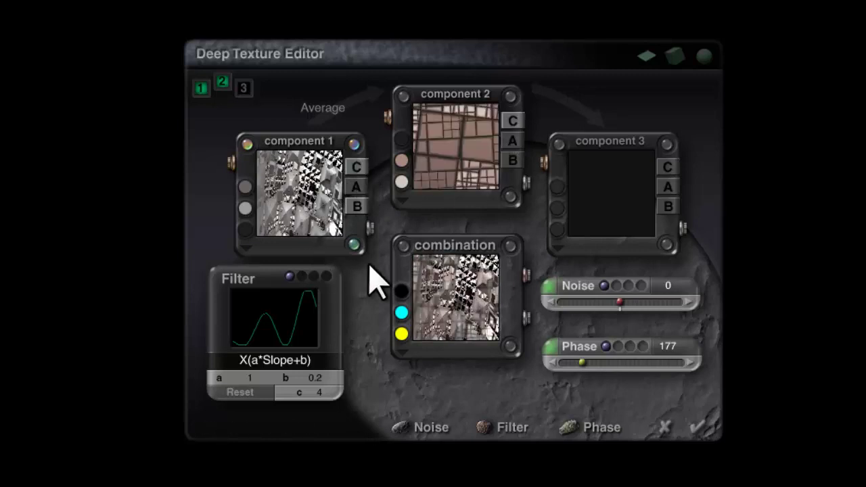
click(510, 163)
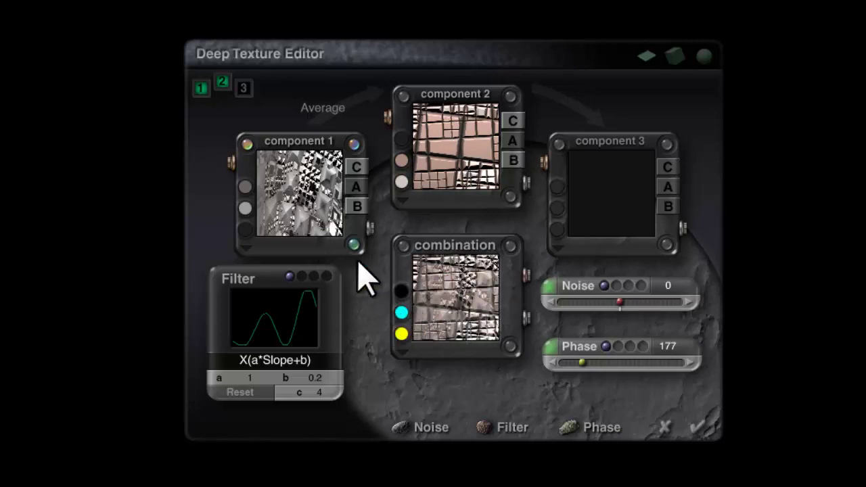
Try the Blend Max, Blend v2, Blend v1 and Add modes between components 1 and 2, and settle on Blend Slope
click(331, 113)
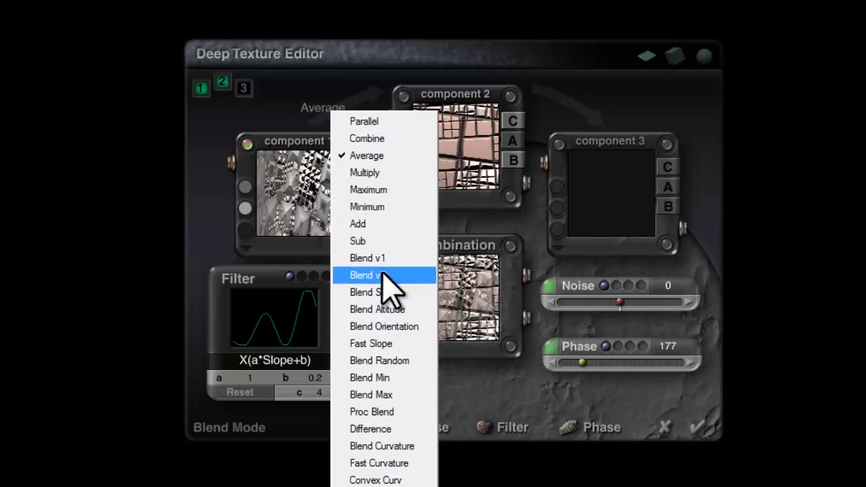
click(386, 395)
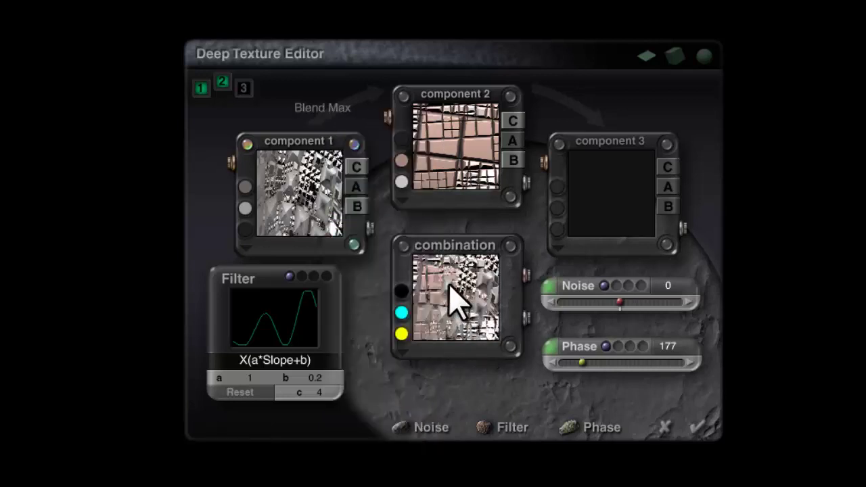
click(338, 110)
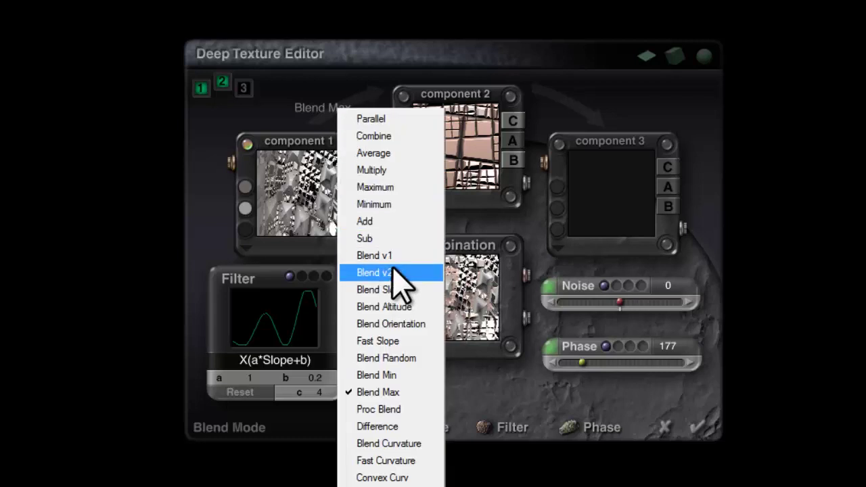
click(394, 272)
click(333, 110)
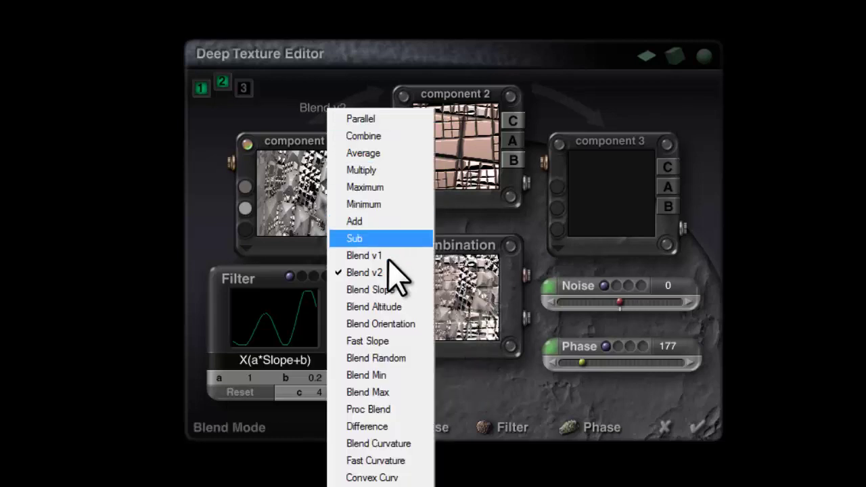
click(379, 256)
click(329, 112)
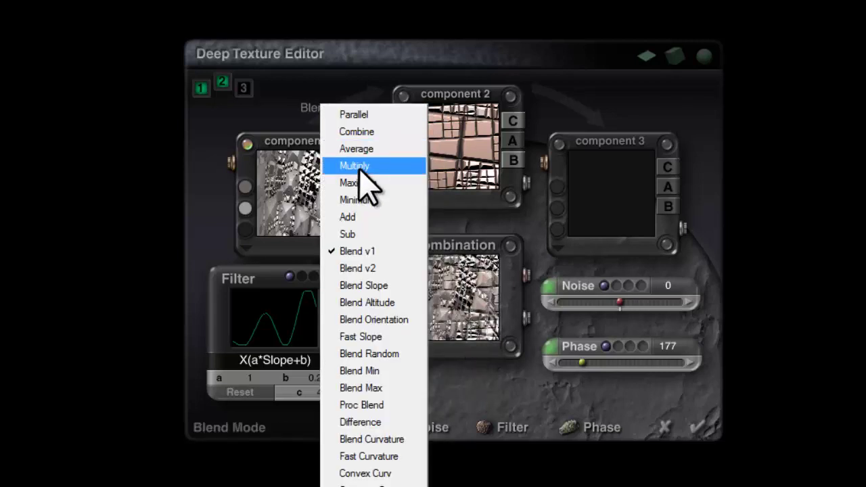
click(373, 217)
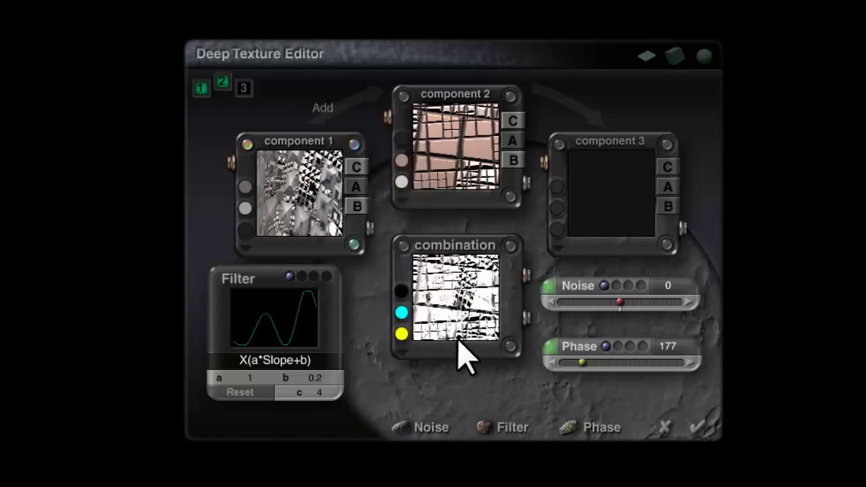
click(318, 109)
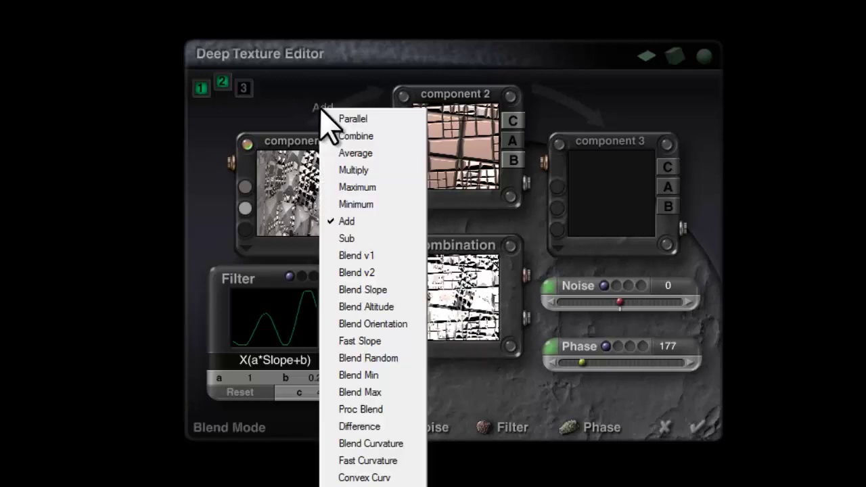
click(365, 289)
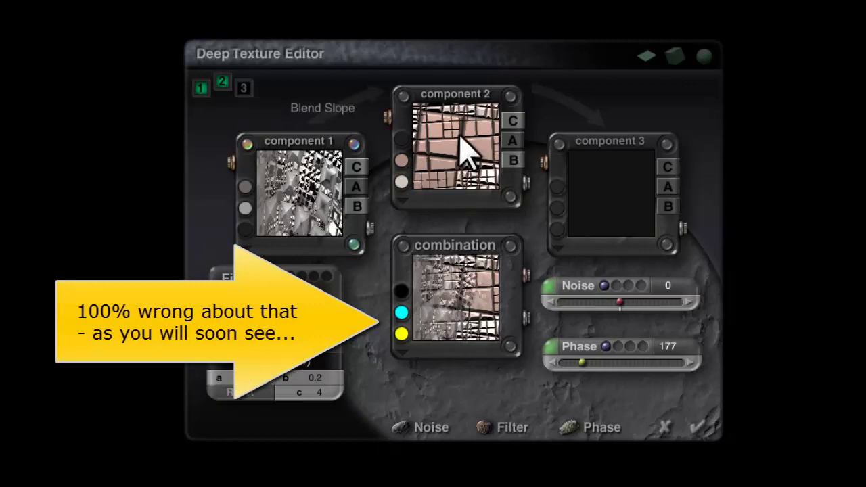
Swap components 1 and 2 by way of component 3, reduce the texture to two components and accept it
drag(313, 228, 580, 215)
drag(462, 147, 320, 187)
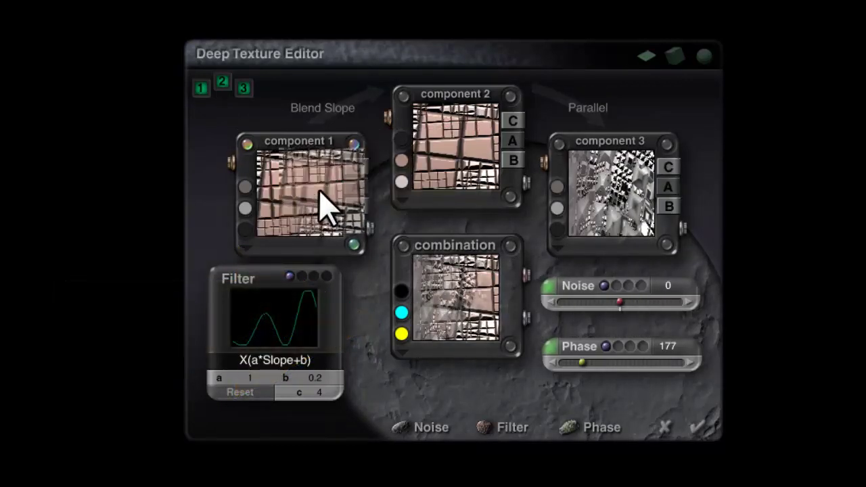
drag(630, 219, 489, 174)
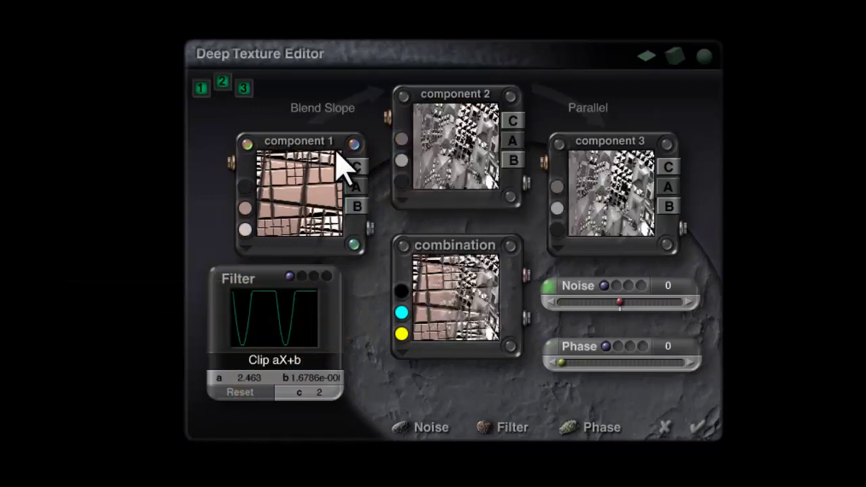
click(223, 82)
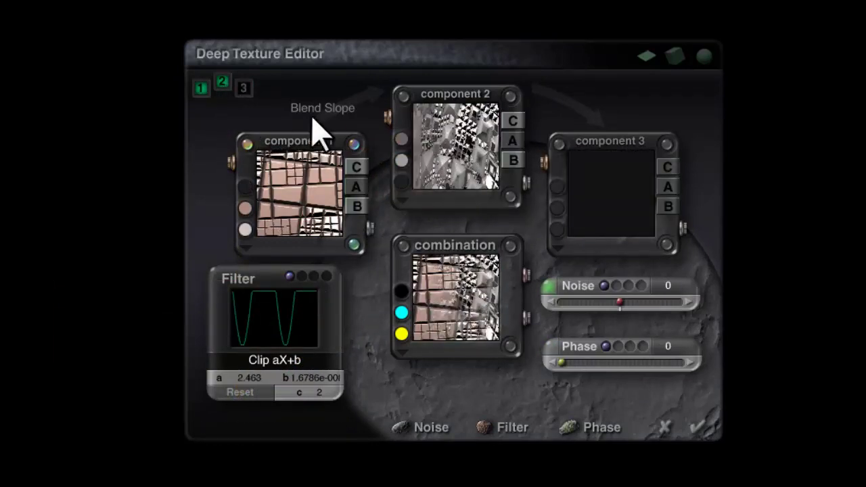
click(699, 430)
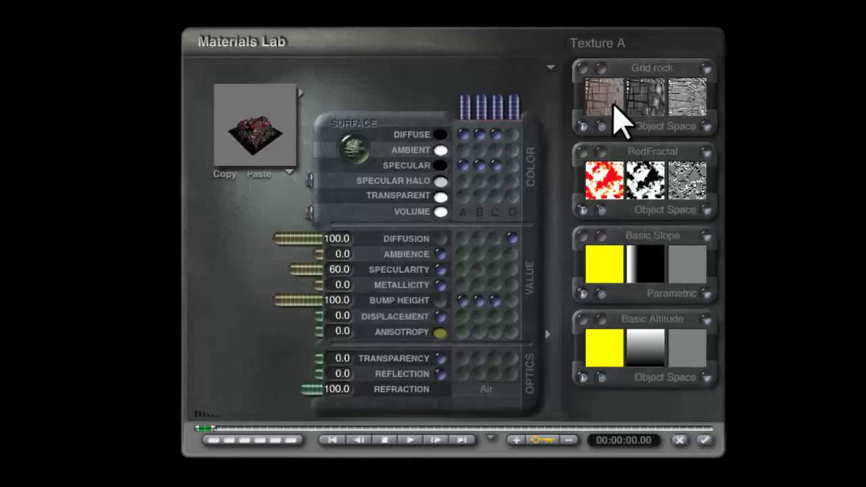
Reopen the Grid rock texture, swap its two components back by way of component 3, and accept the texture and the material for rendering
click(610, 85)
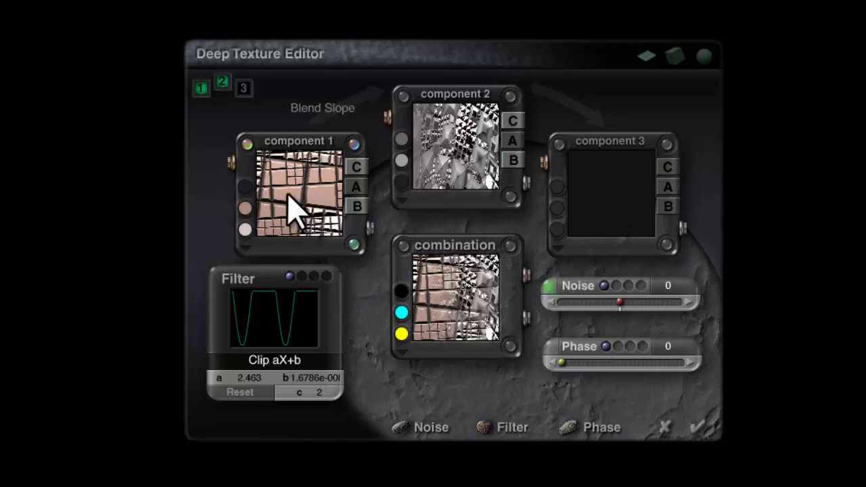
drag(290, 208, 638, 228)
drag(487, 169, 352, 223)
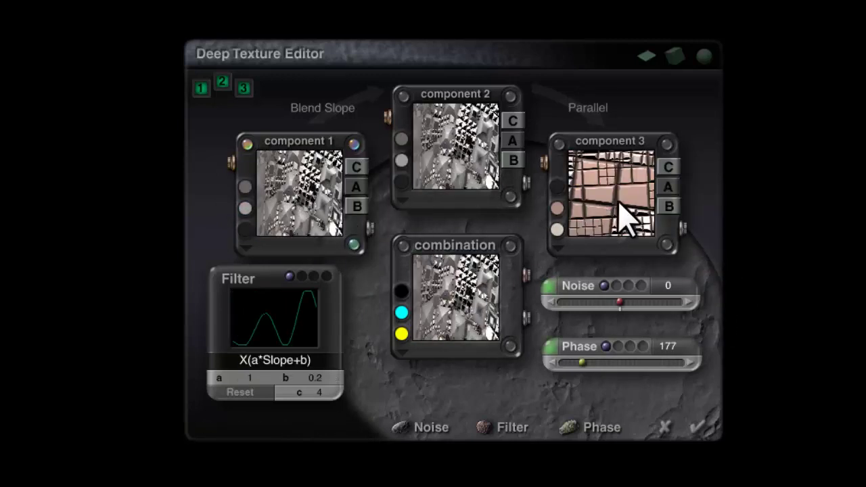
drag(614, 203, 456, 155)
click(222, 82)
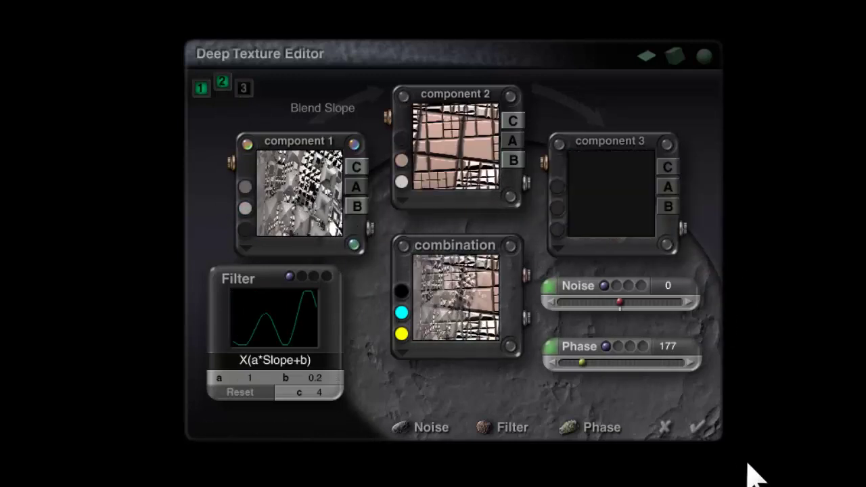
click(702, 430)
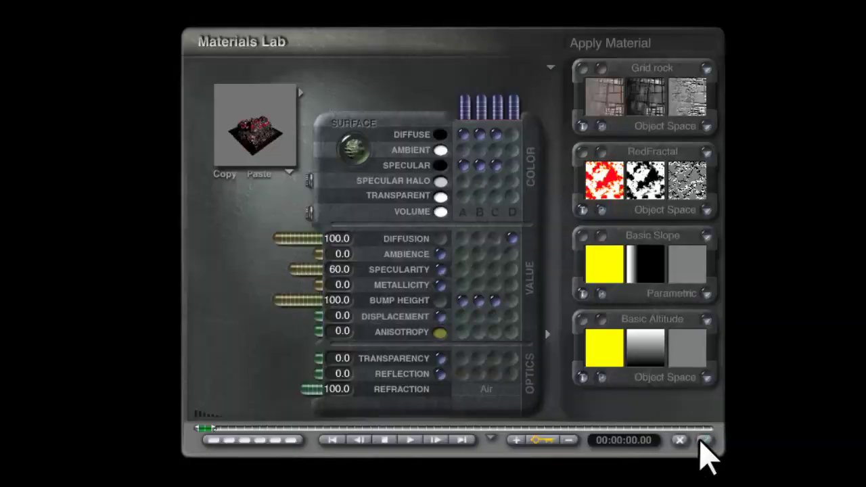
click(703, 440)
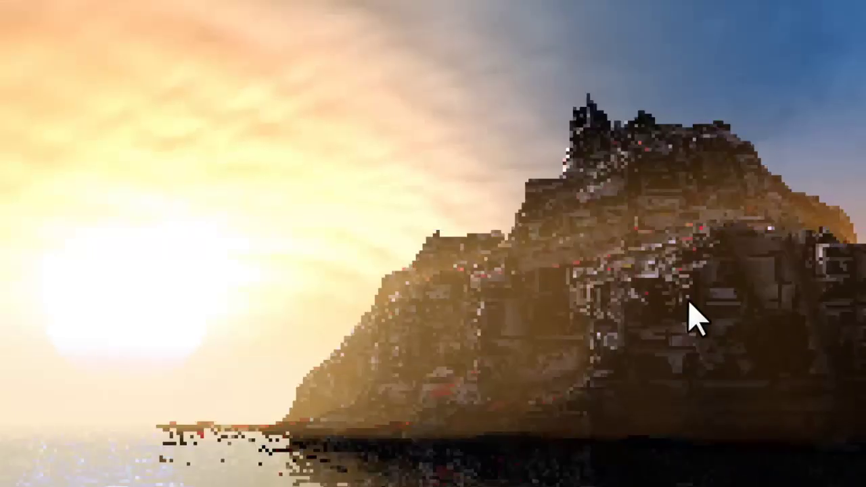
Reopen the terrain material and change the Grid rock texture's overall scale for a new render
click(591, 367)
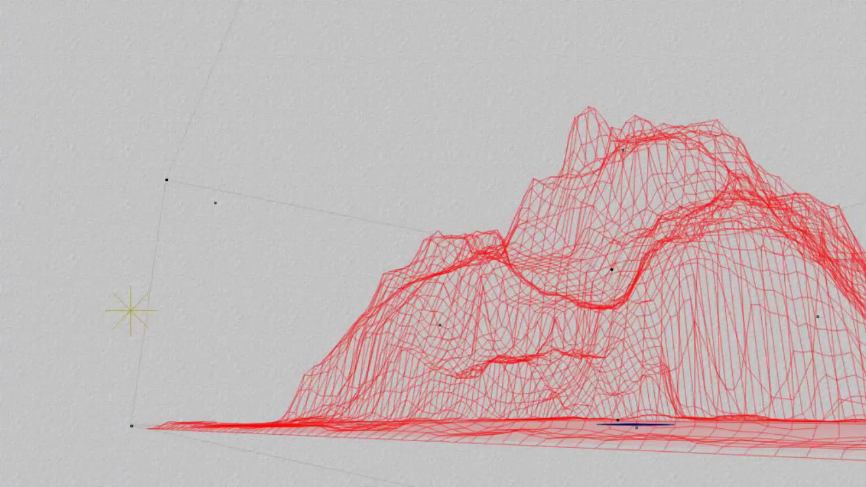
key(ctrl+m)
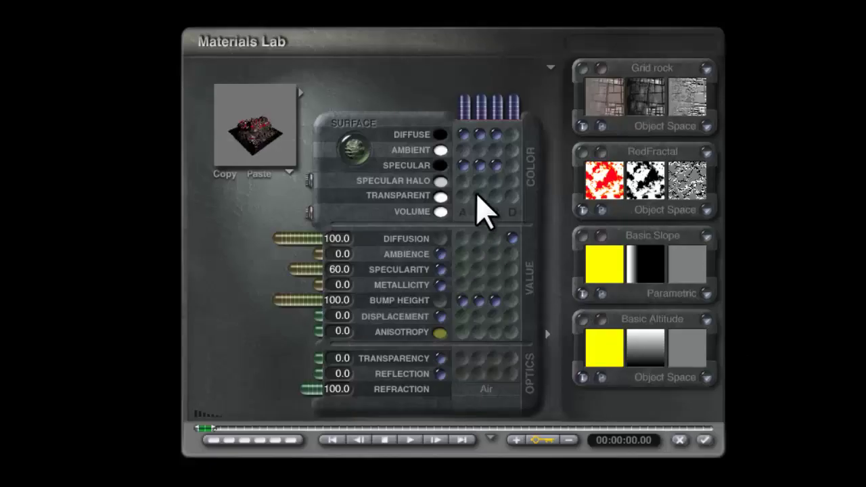
click(581, 68)
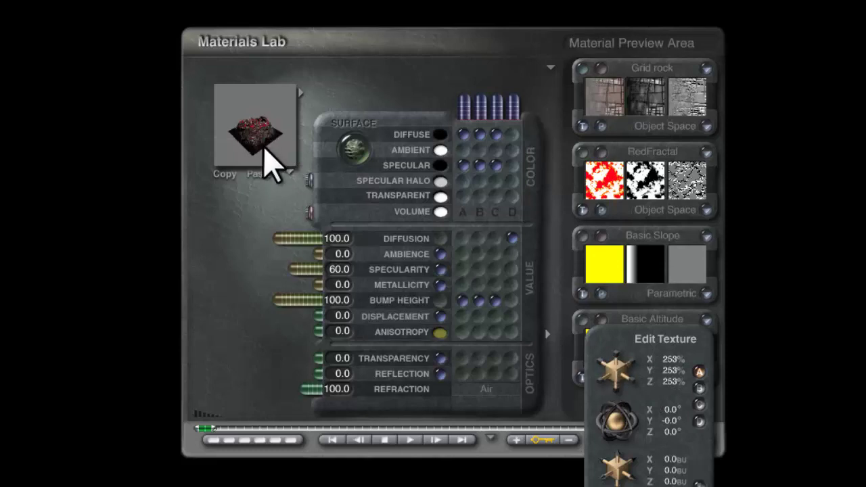
drag(615, 377, 611, 349)
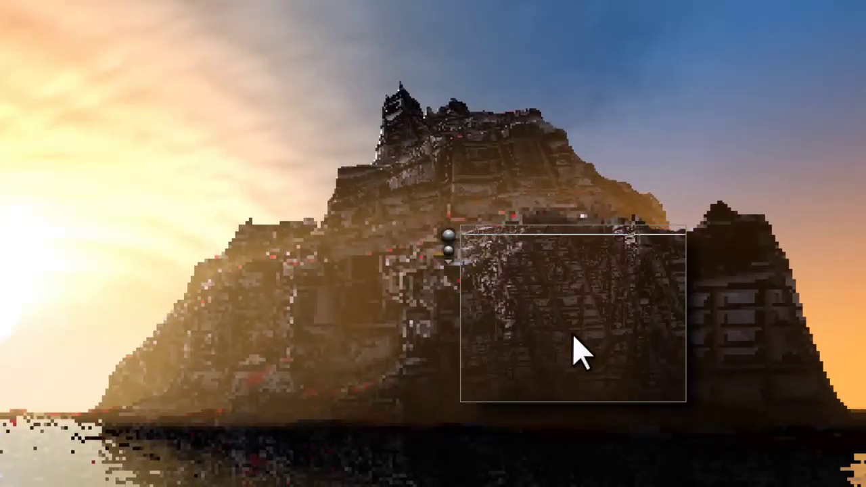
Render selected areas of the island's right-hand cliff, its outer edge and the left face to examine the rock texture
drag(619, 228, 800, 397)
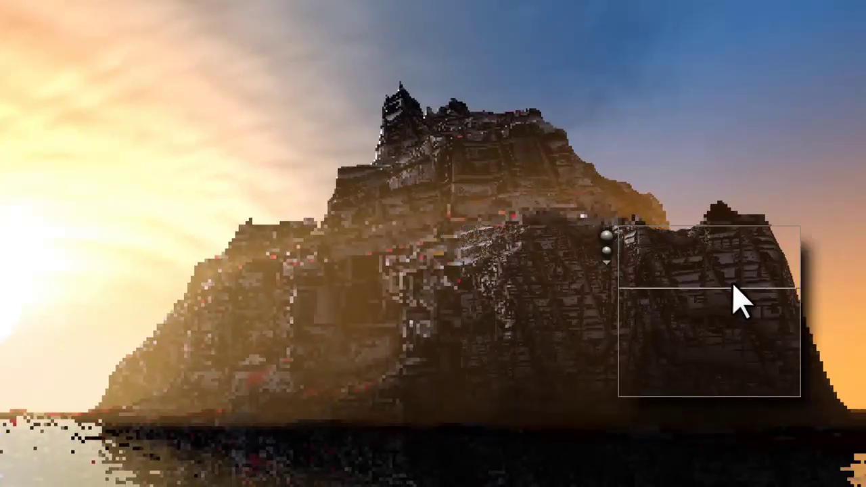
drag(811, 344, 741, 211)
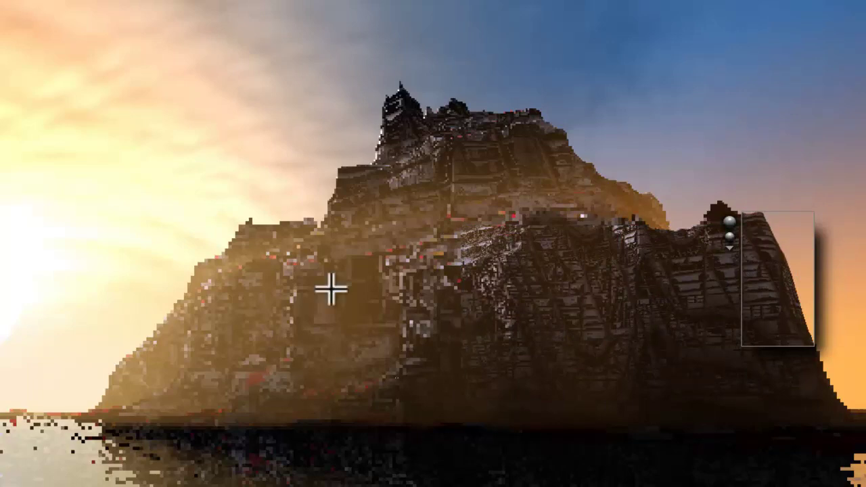
drag(276, 219, 397, 376)
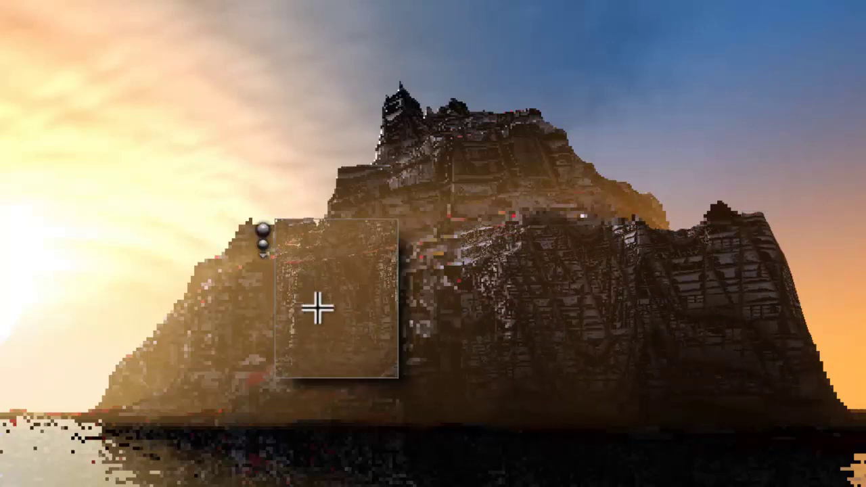
key(Escape)
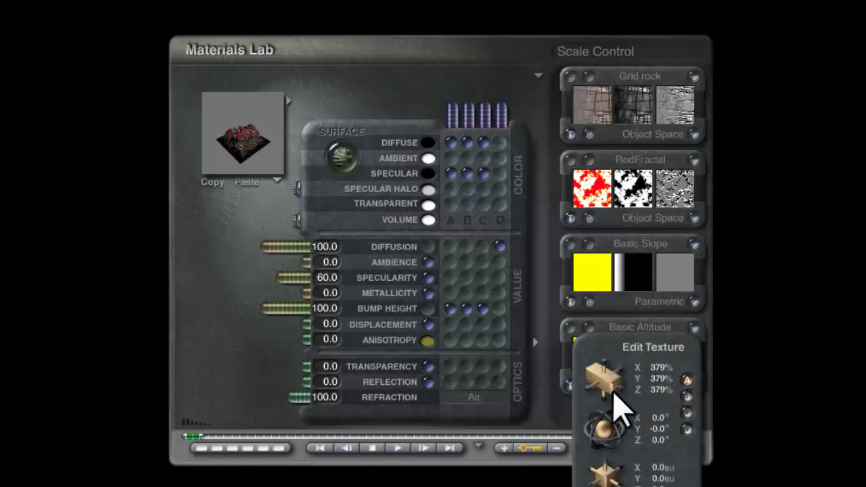
Adjust the Grid rock texture's overall scale, set the material's bump height to 40 and accept the material
drag(612, 393, 663, 367)
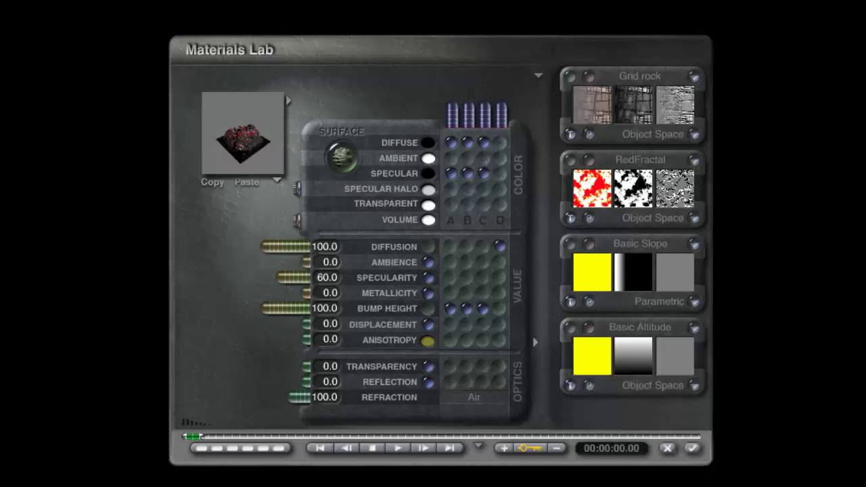
click(325, 309)
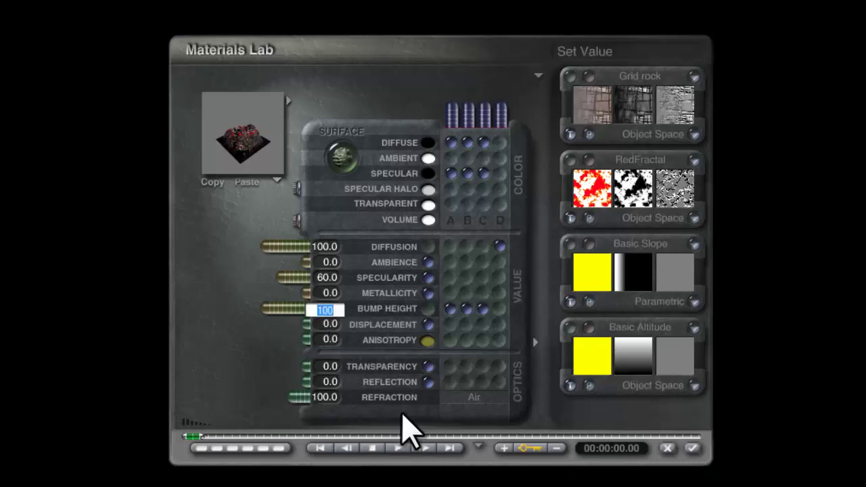
text(40)
key(Return)
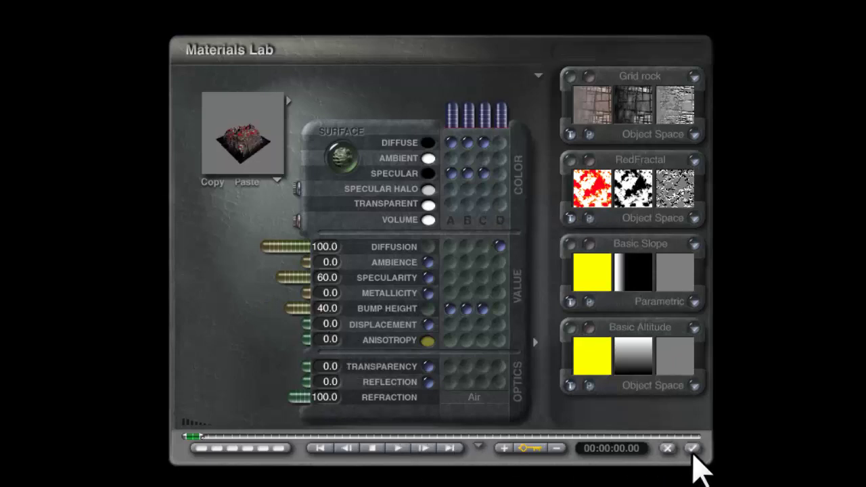
click(692, 448)
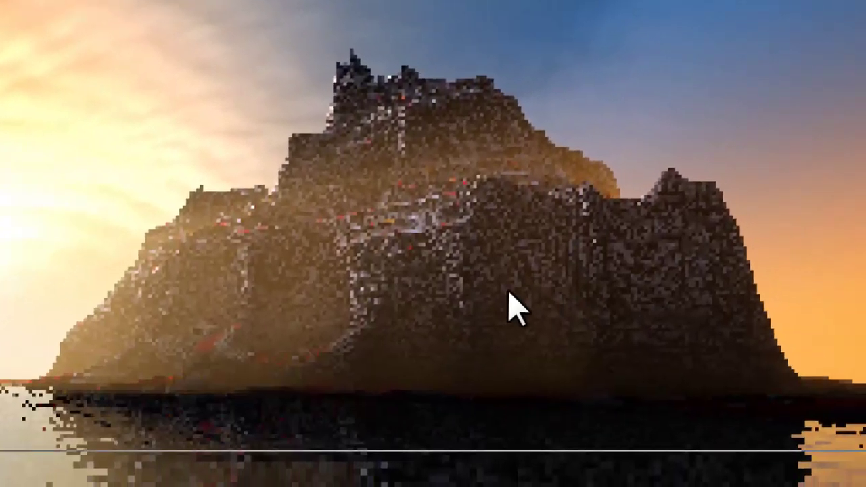
Render selected areas of the island's left face, centre and right-hand cliff to examine the rock at the lower bump height
drag(239, 211, 346, 315)
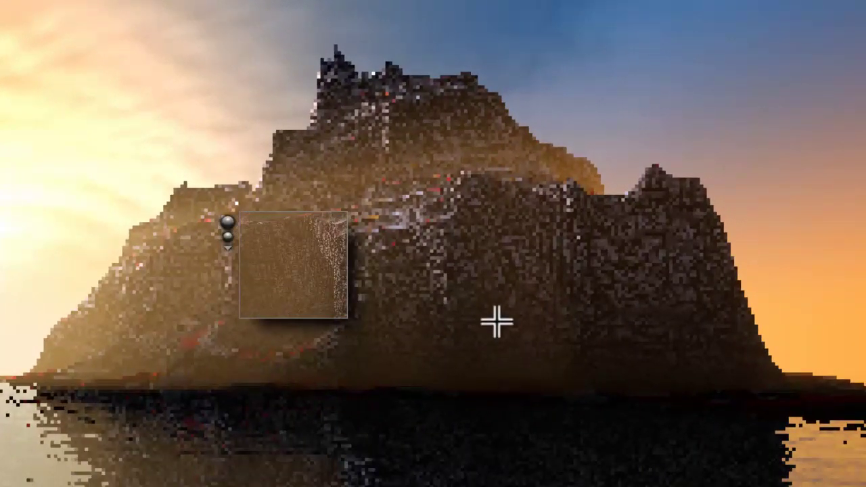
drag(356, 206, 514, 341)
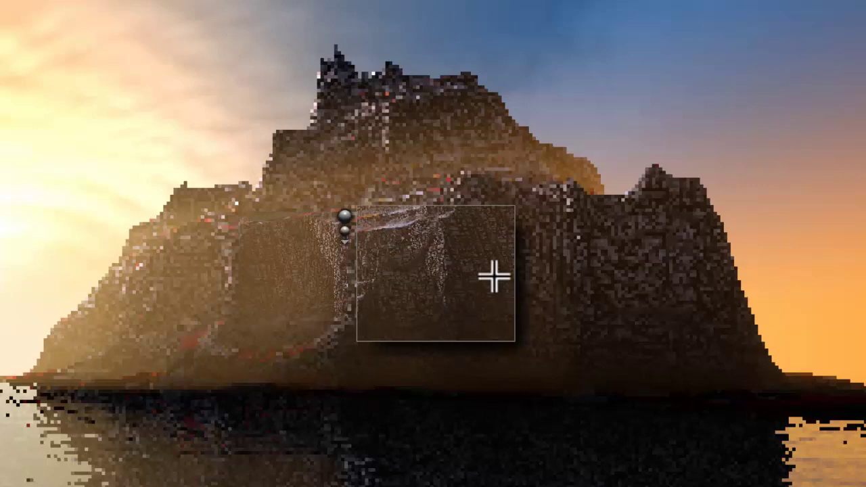
drag(805, 320, 597, 150)
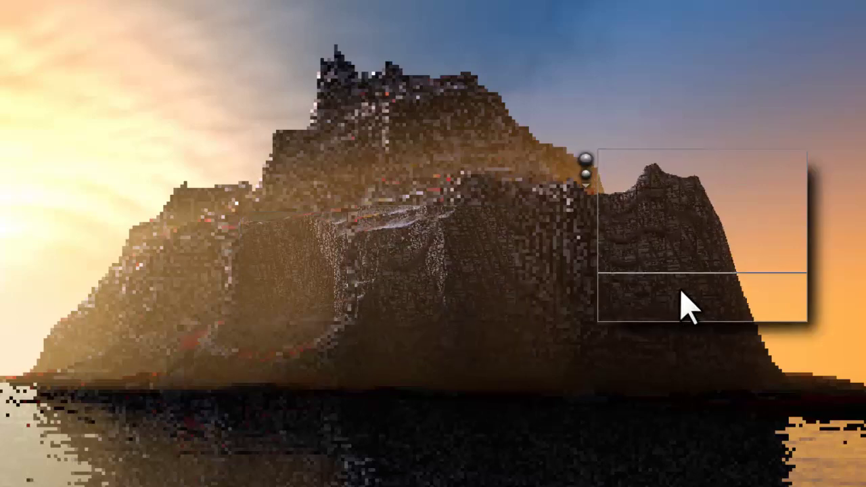
drag(184, 203, 406, 379)
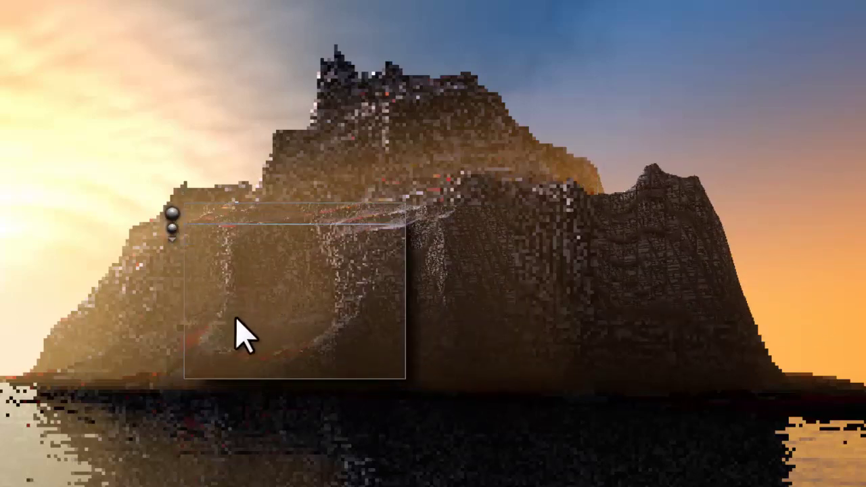
drag(501, 372, 391, 254)
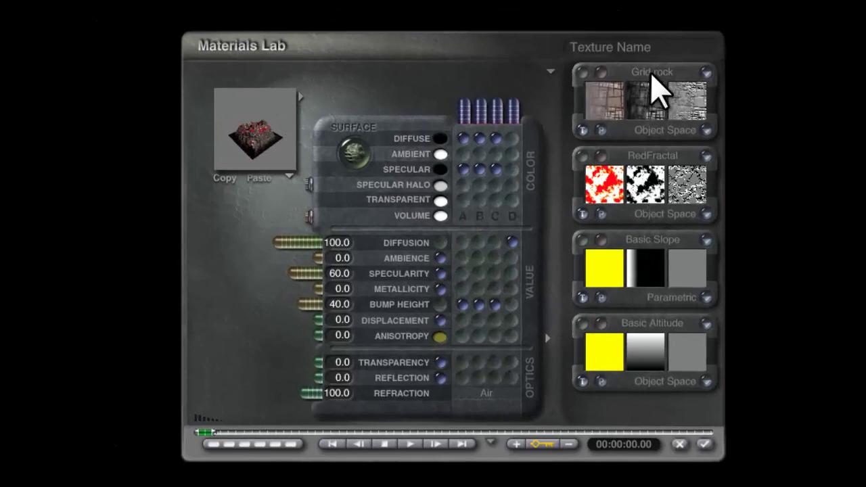
Replace the Grid rock texture in the first channel with purple rox from the Rocks category
click(651, 74)
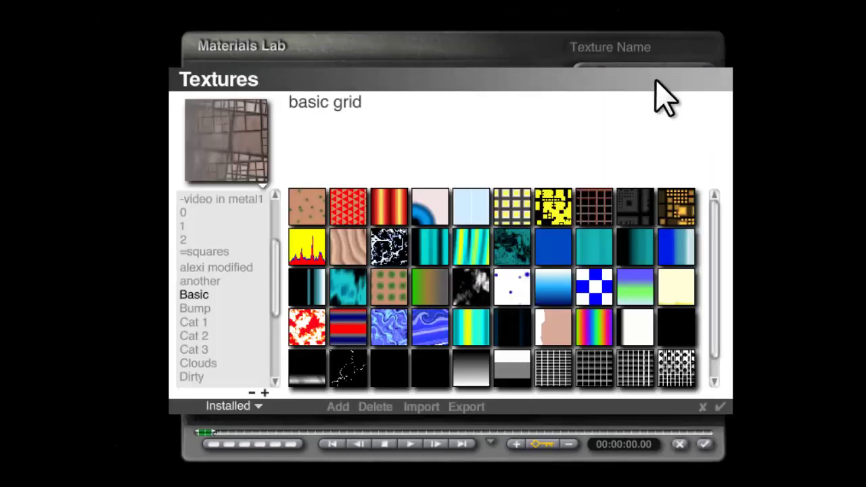
drag(277, 264, 274, 328)
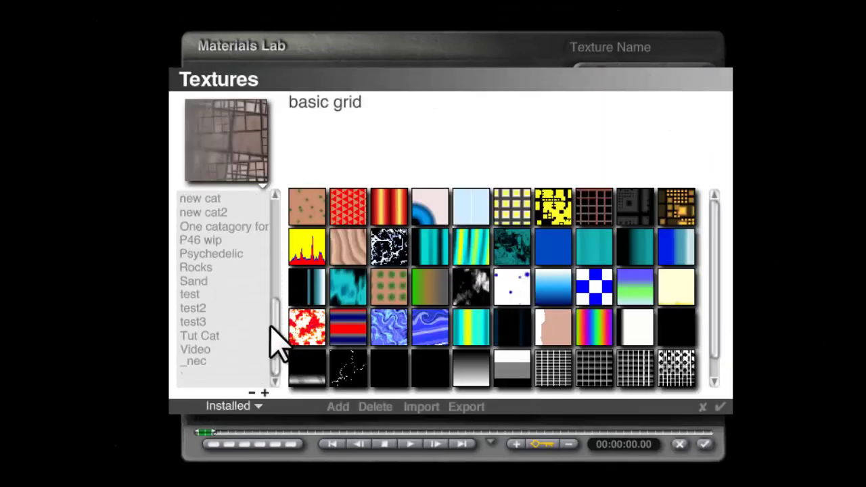
click(197, 268)
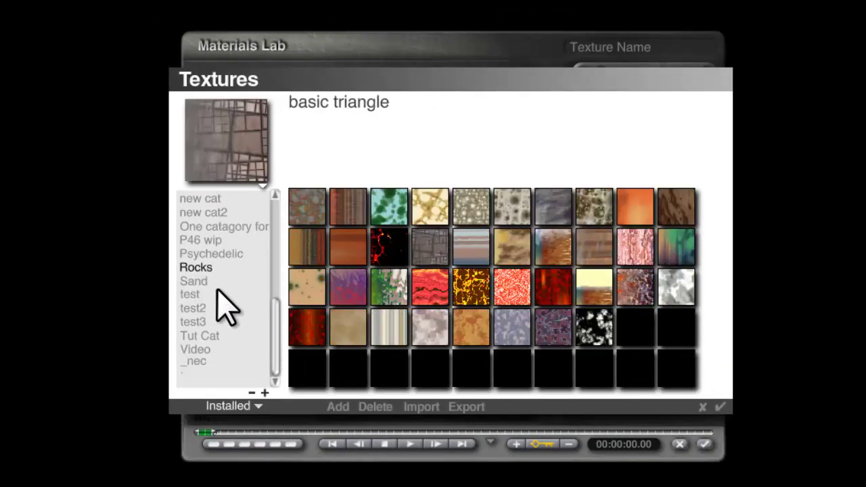
click(552, 210)
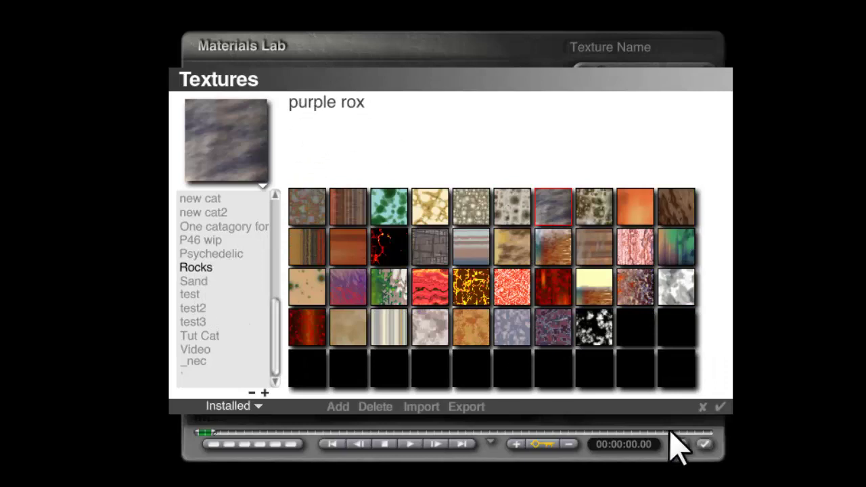
click(721, 407)
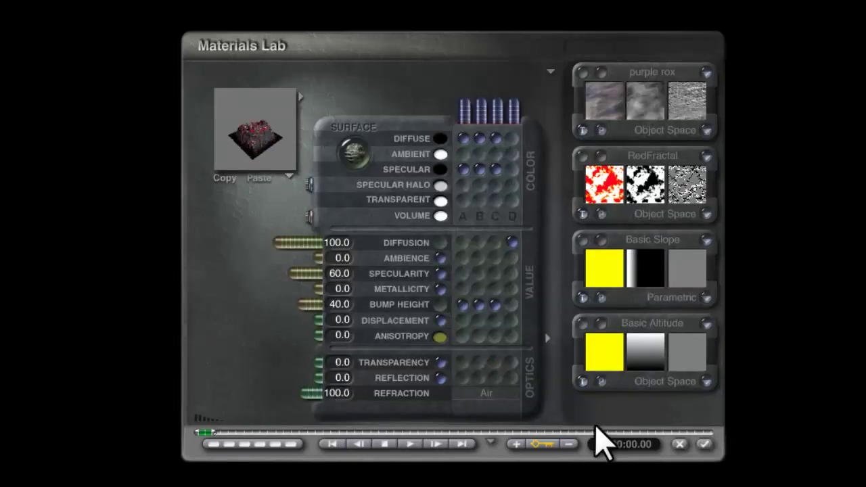
Switch the mapping mode of the purple rox, RedFractal and Basic Slope textures to World Space and refresh the material preview
click(706, 130)
click(740, 151)
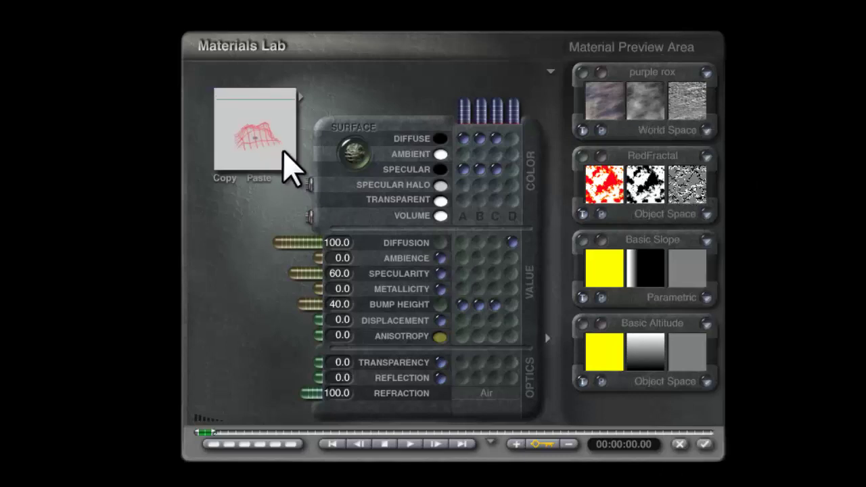
click(705, 214)
click(757, 241)
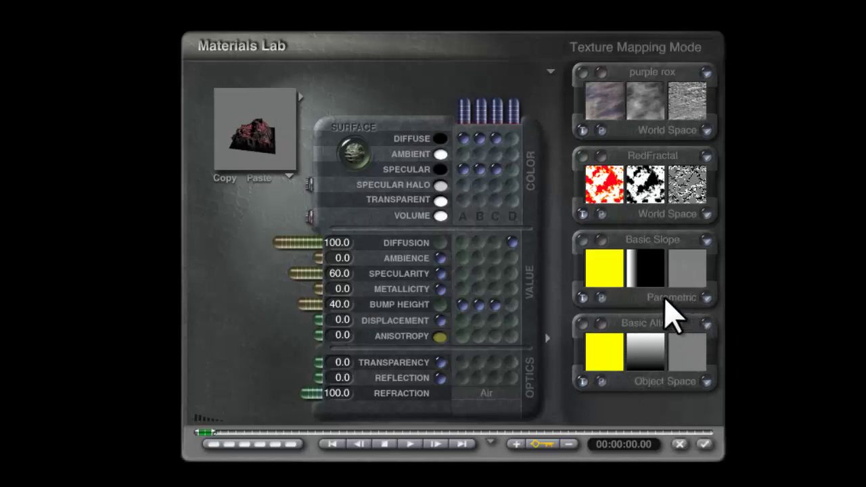
click(710, 298)
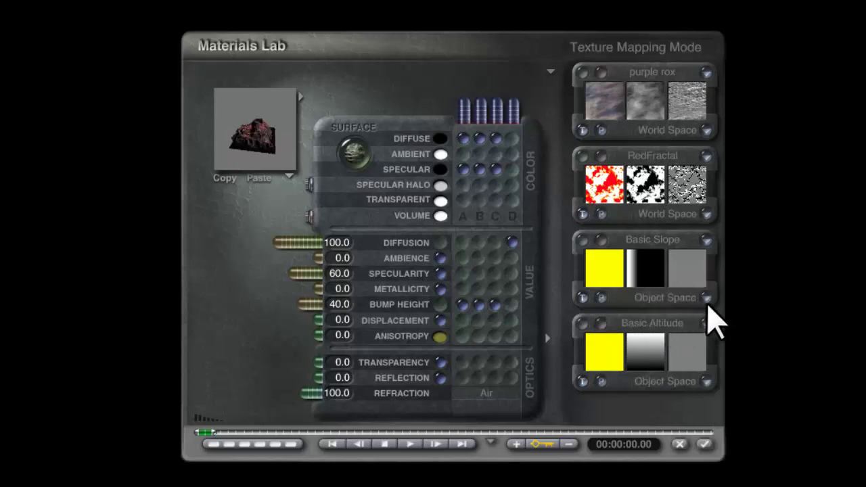
click(706, 299)
click(753, 288)
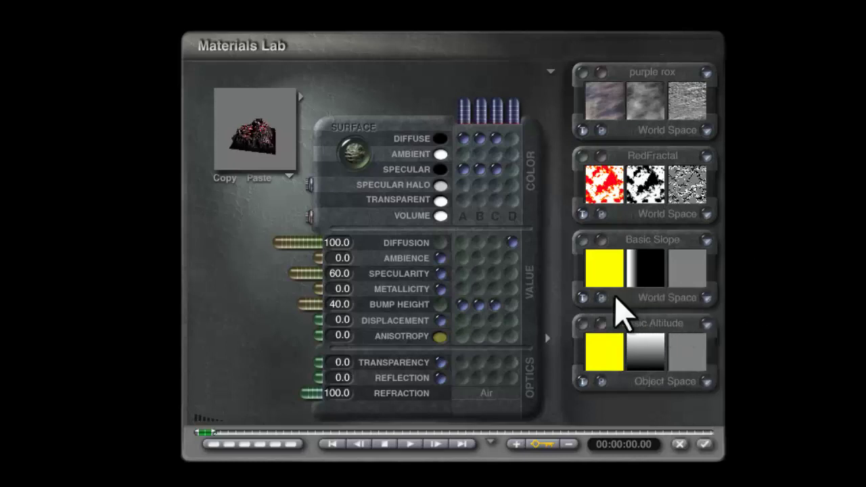
click(267, 169)
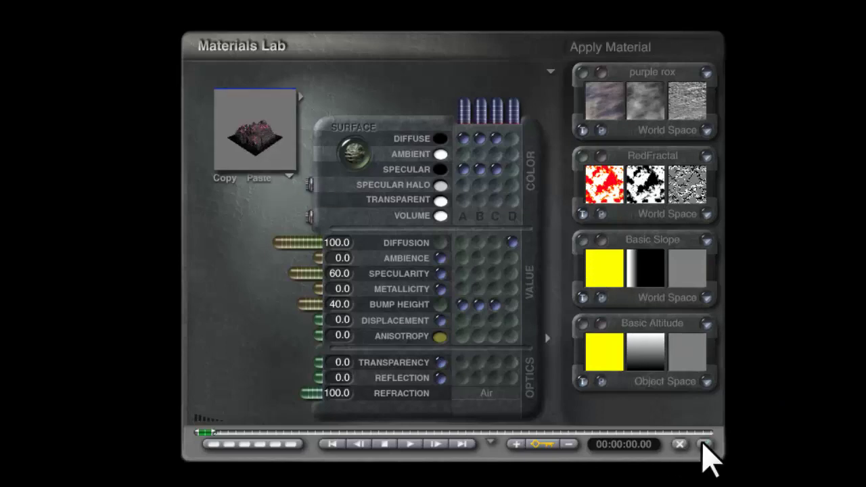
Accept the terrain material, render the scene again and define a render area over the island's right-hand cliff
click(705, 445)
key(ctrl+r)
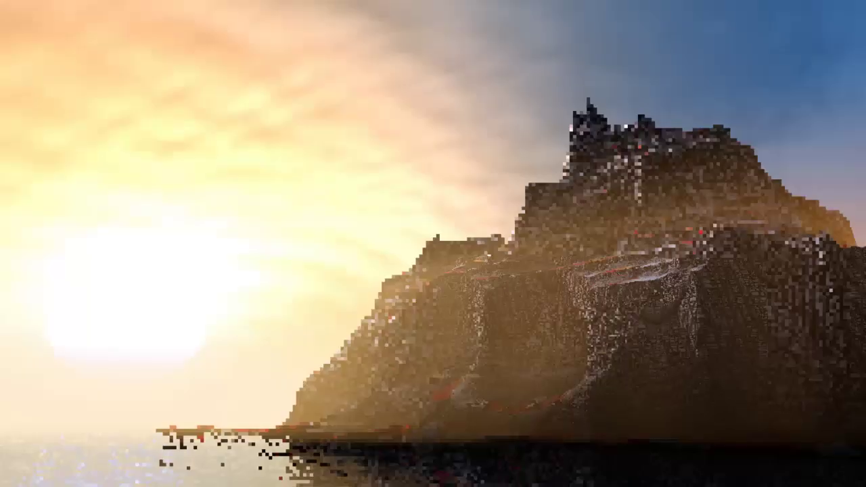
drag(675, 242, 848, 374)
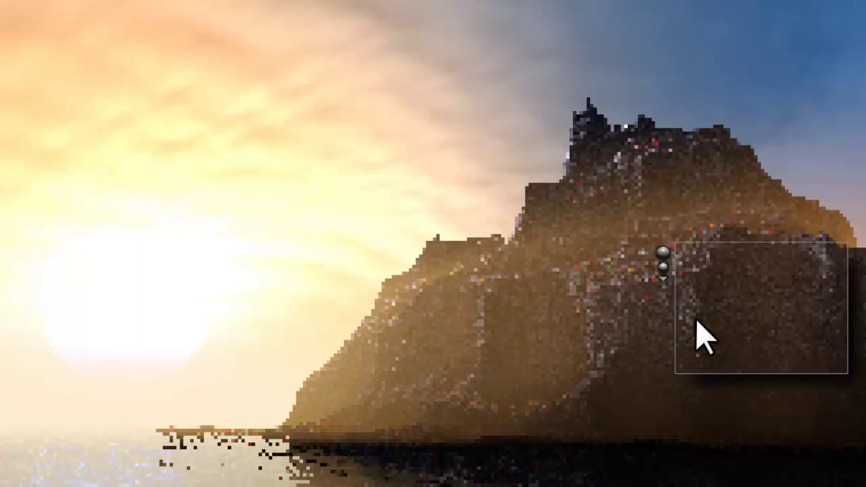
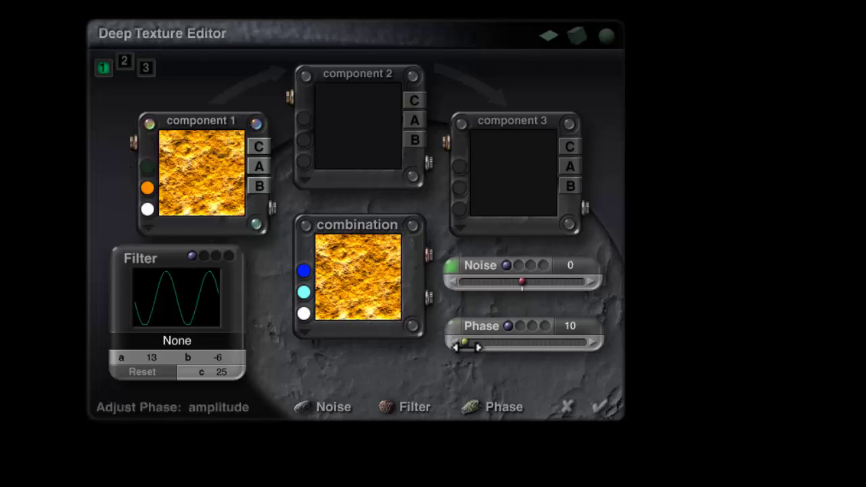
Try the effect of component 1's phase amplitude and assign Liquid as its phase noise type
drag(465, 345, 412, 341)
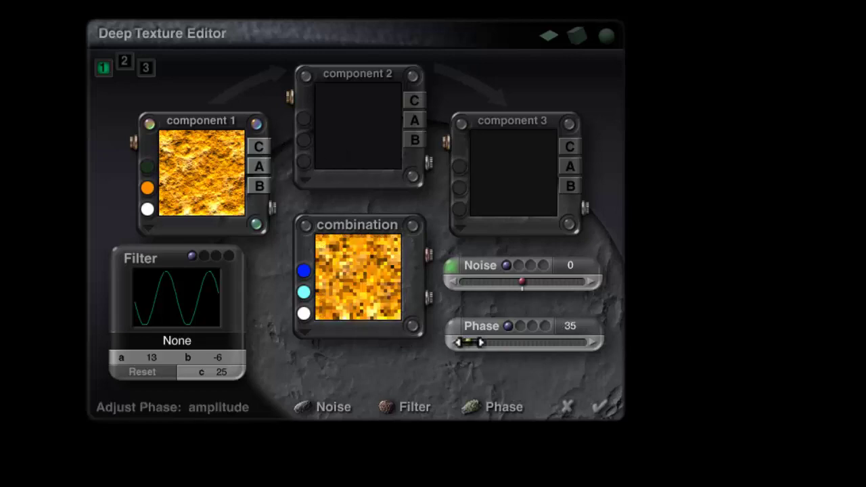
click(452, 324)
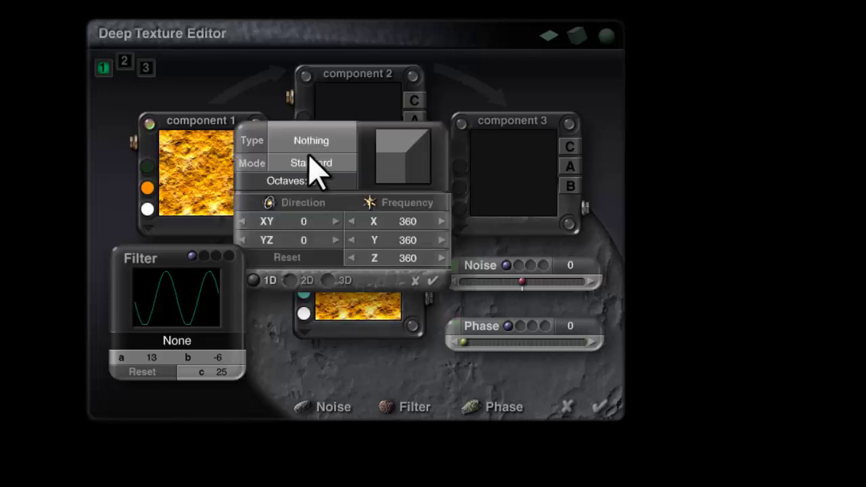
click(310, 140)
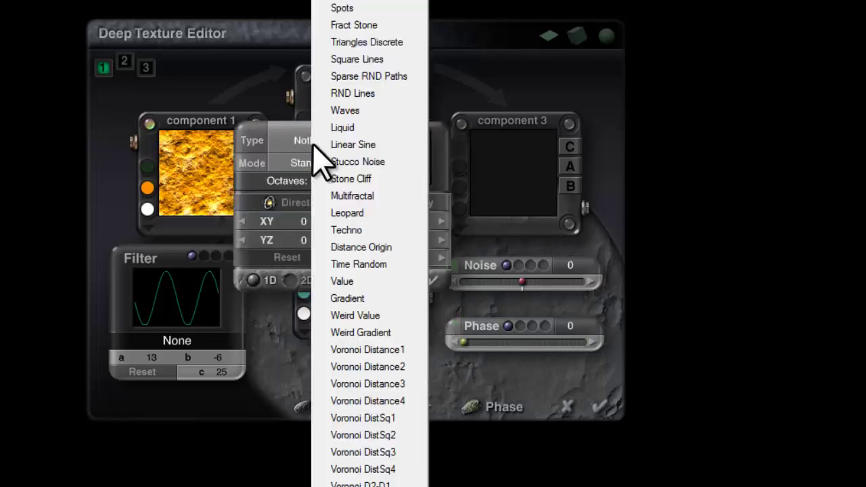
click(350, 127)
click(431, 280)
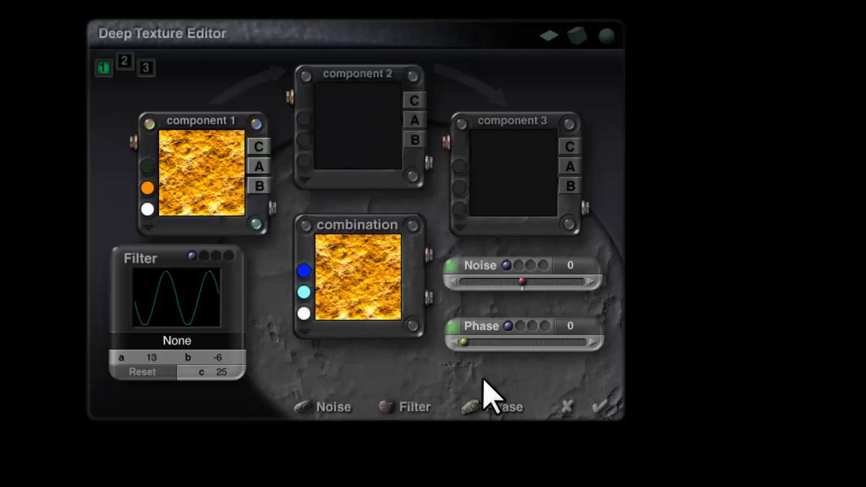
Set component 1's phase amplitude to 0 and its phase noise type to Nothing
drag(466, 338, 411, 332)
click(451, 327)
click(315, 142)
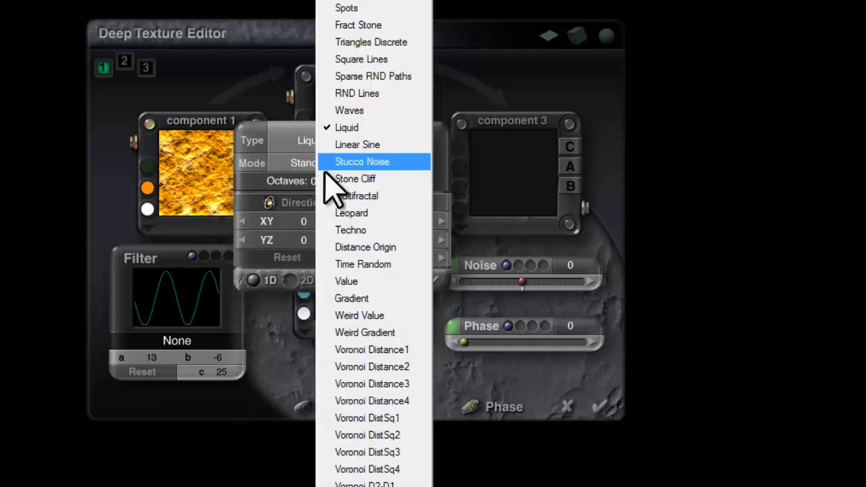
click(197, 1)
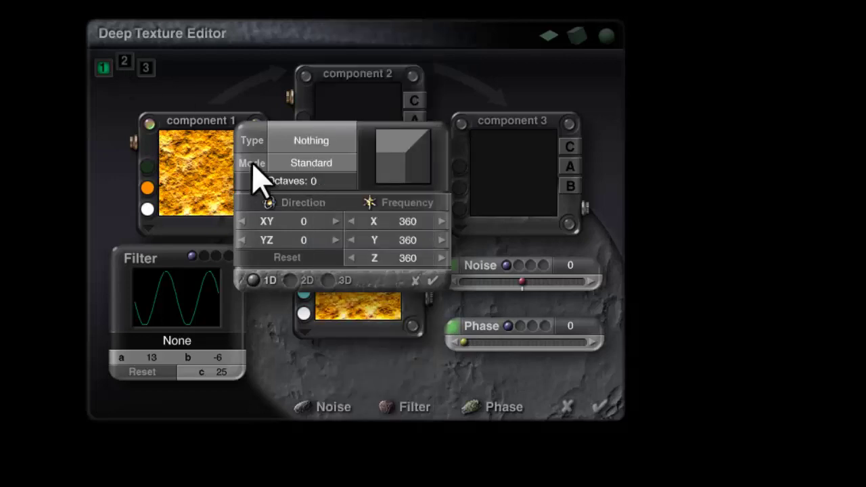
click(432, 280)
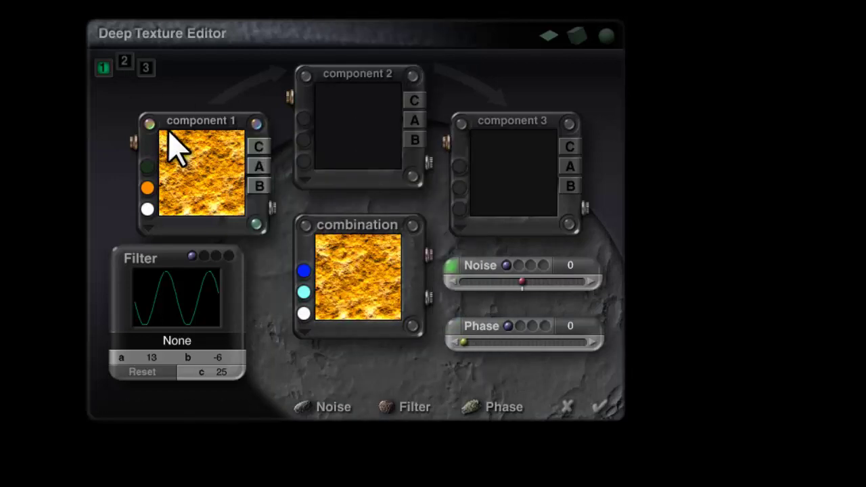
Switch component 1's Fractal noise to MultiFractal mode, raise its octaves and accept the noise settings
click(451, 266)
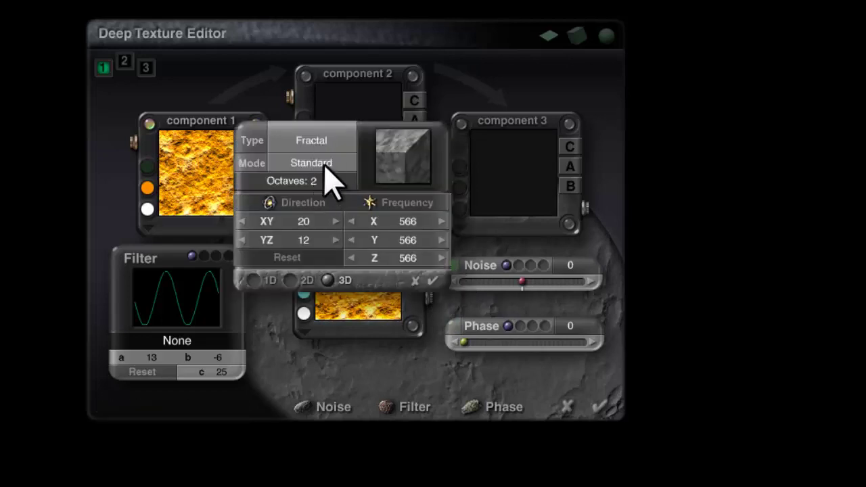
click(325, 167)
click(335, 239)
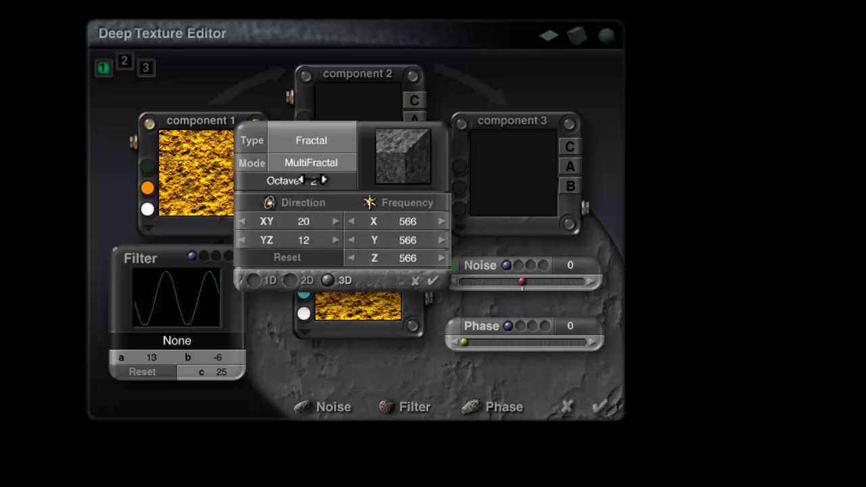
drag(313, 180, 320, 181)
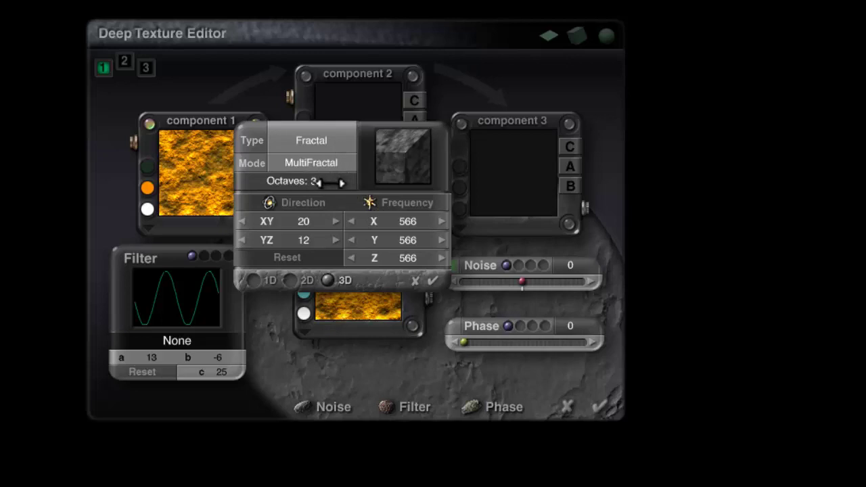
drag(320, 182, 340, 183)
click(433, 280)
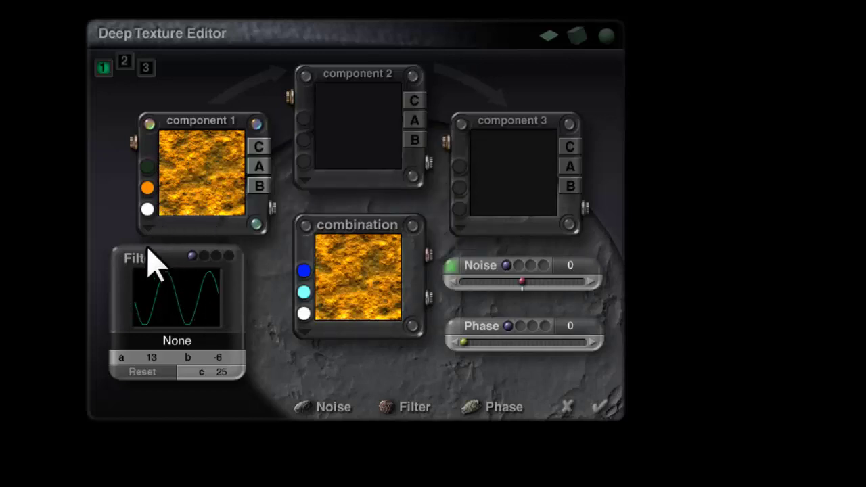
Recolour component 1 by changing its orange swatch to olive green and its white swatch to dark olive yellow
drag(148, 188, 209, 250)
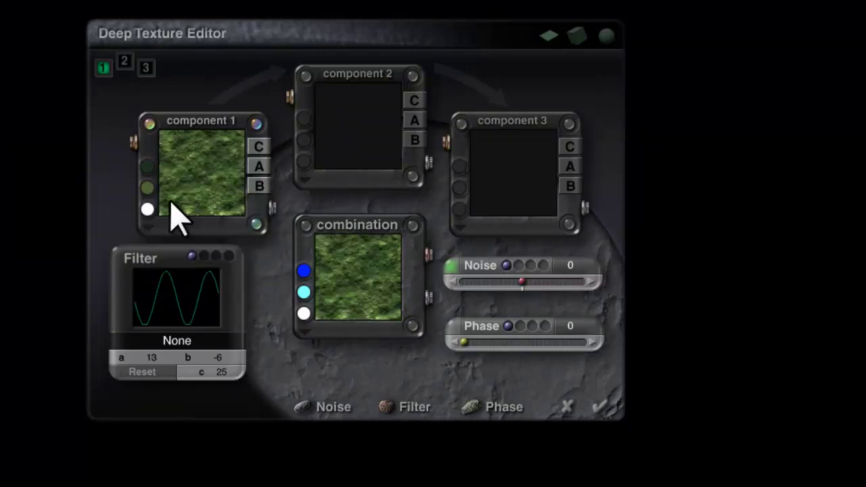
drag(148, 208, 249, 277)
Set component 1's filter to Sin(aX)+b and raise its a value to about 9.15
click(180, 341)
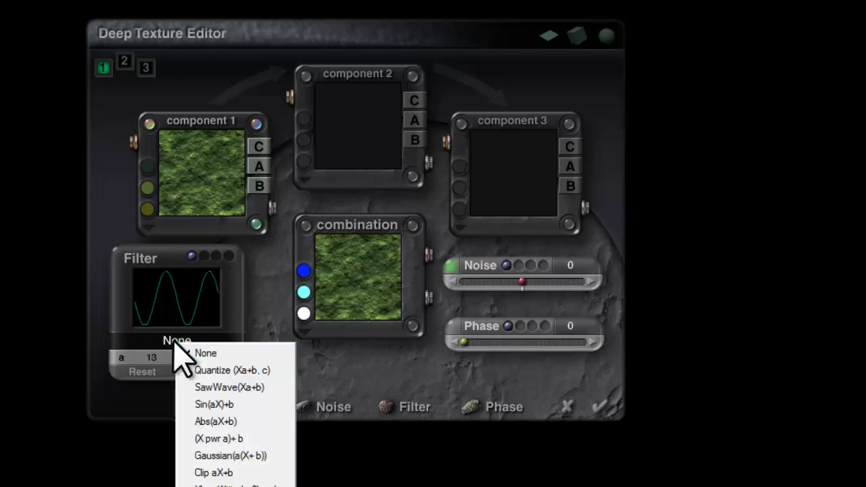
click(216, 405)
drag(139, 358, 218, 276)
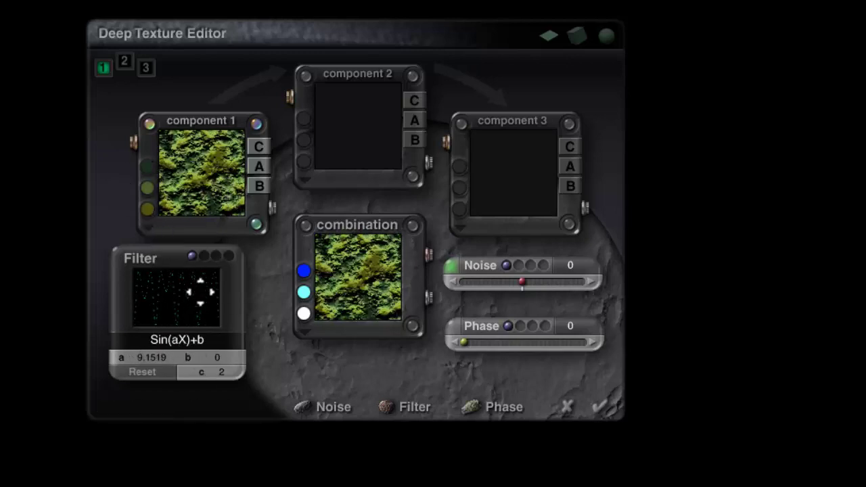
Shift component 1's dark green swatch to a yellower green with hue 56, lightness 36 and saturation 106, and apply the texture
click(147, 169)
click(319, 202)
drag(316, 201, 319, 240)
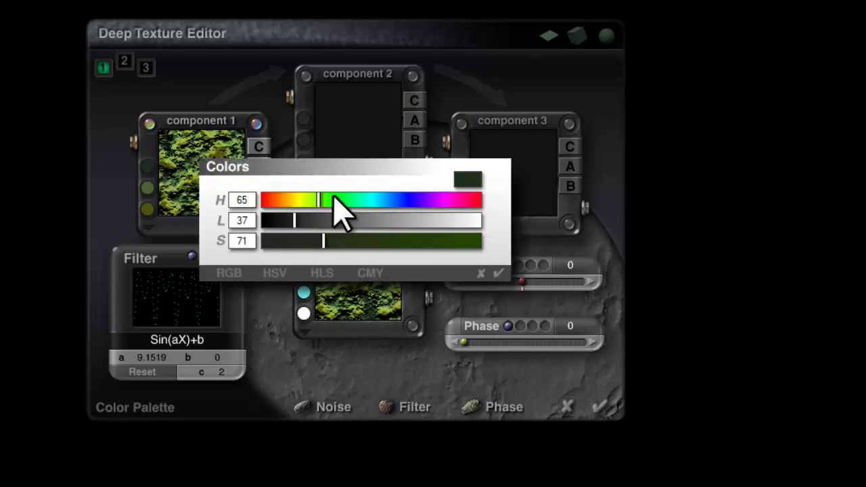
click(499, 273)
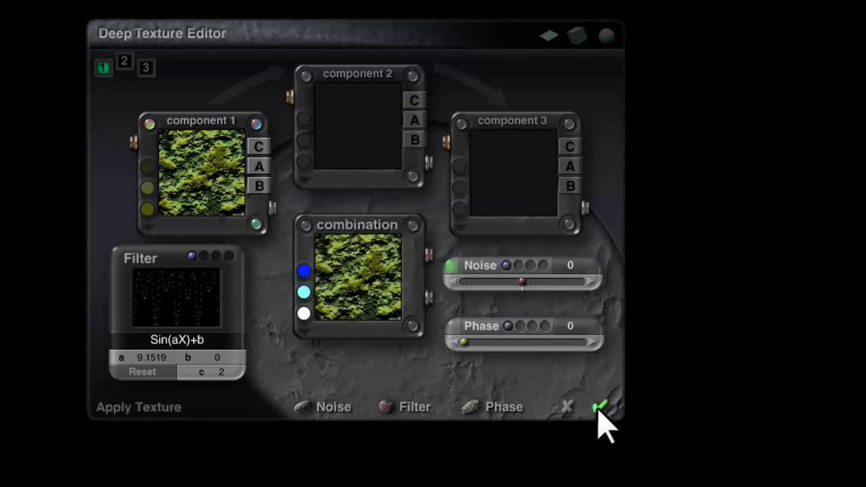
click(149, 183)
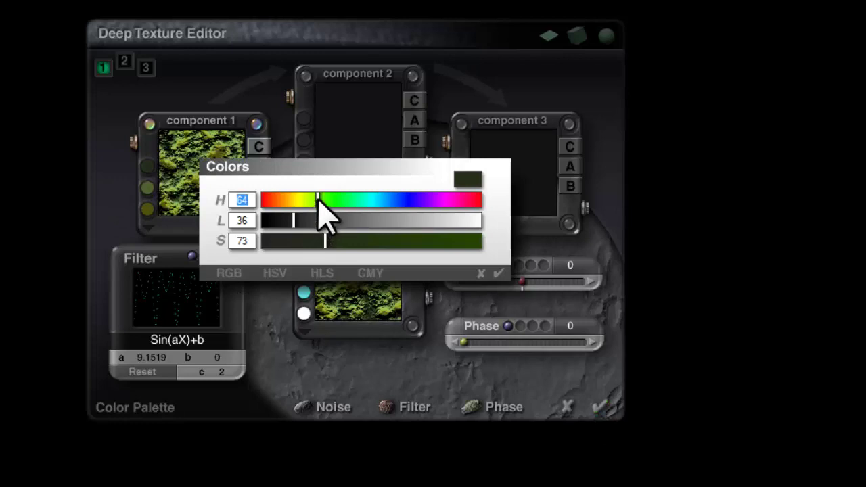
drag(313, 198, 311, 199)
drag(323, 241, 353, 242)
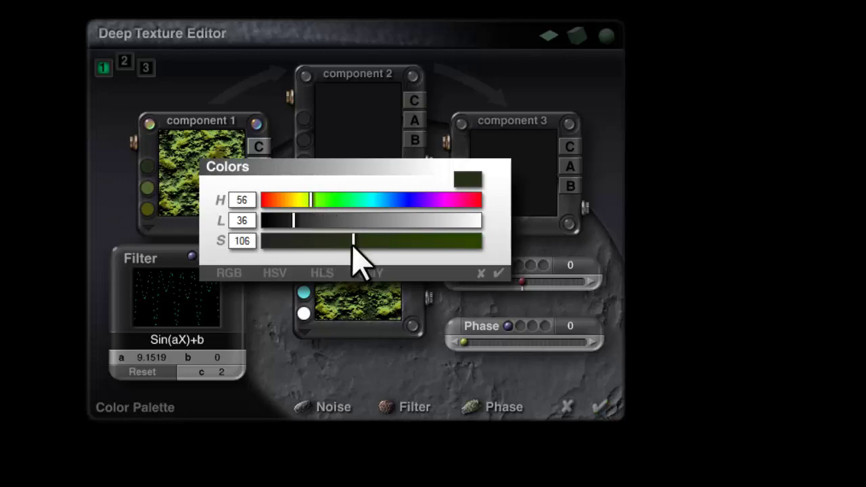
click(499, 273)
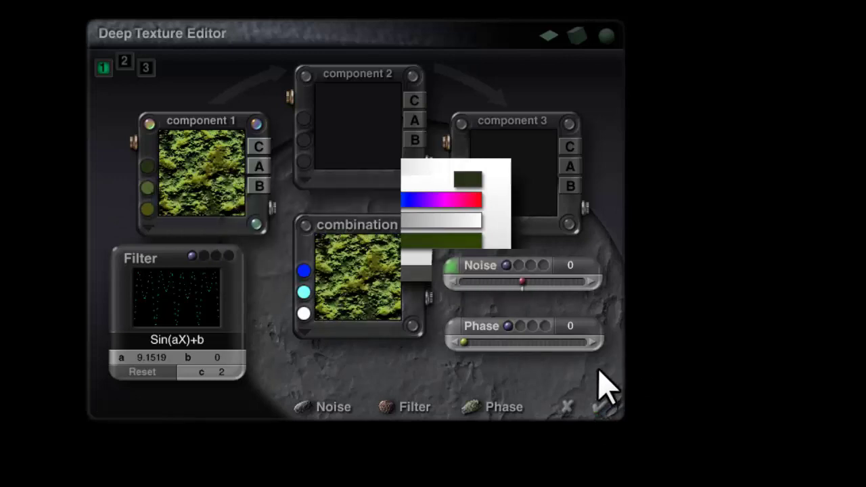
click(599, 408)
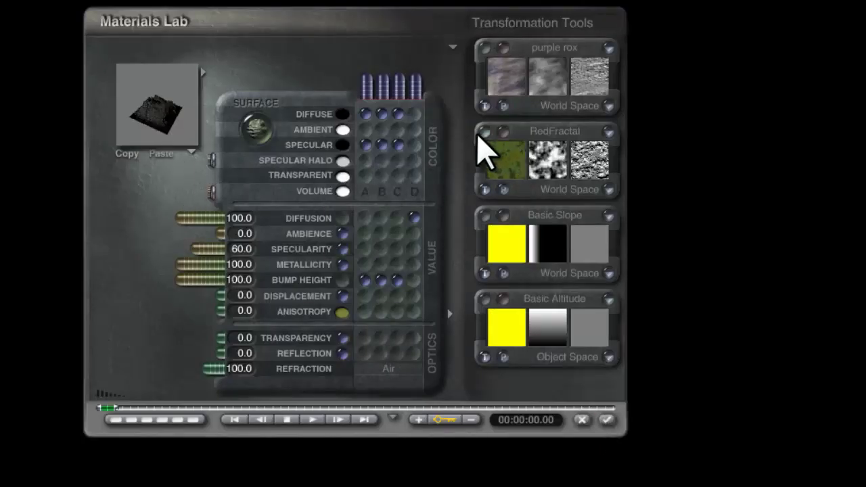
Open the transformation tools for the RedFractal texture and test-render selected areas of the island's cliffs
click(483, 134)
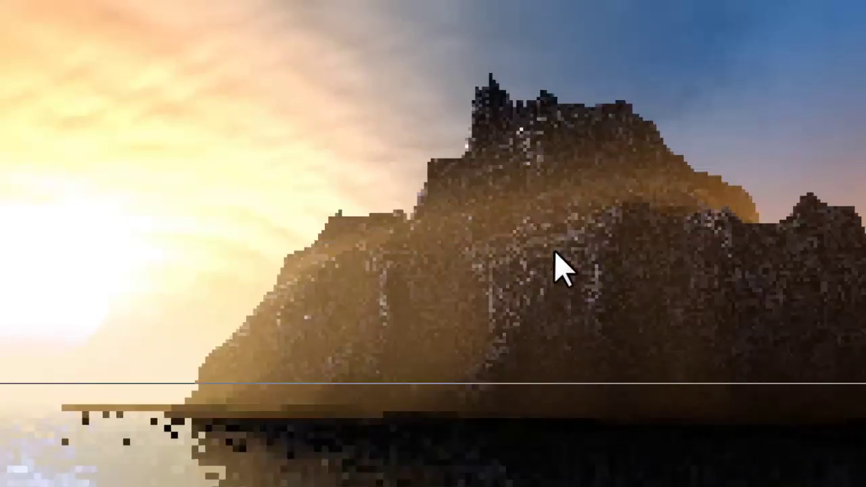
drag(579, 292, 440, 201)
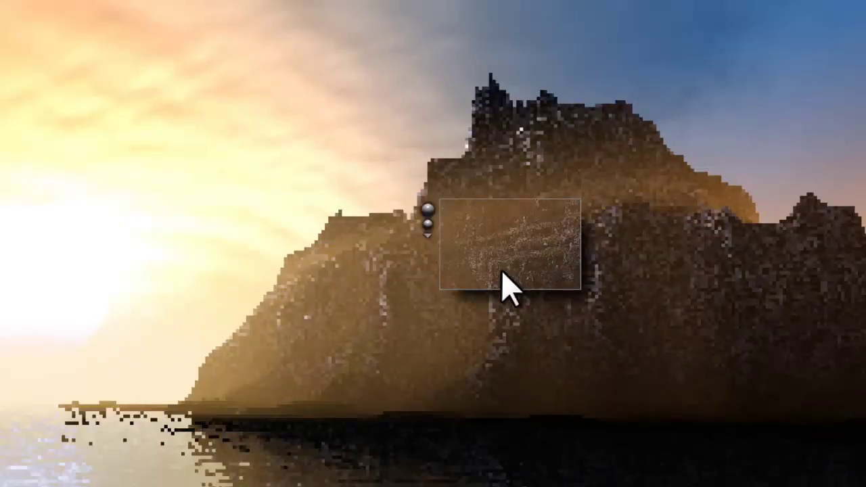
drag(671, 245, 550, 153)
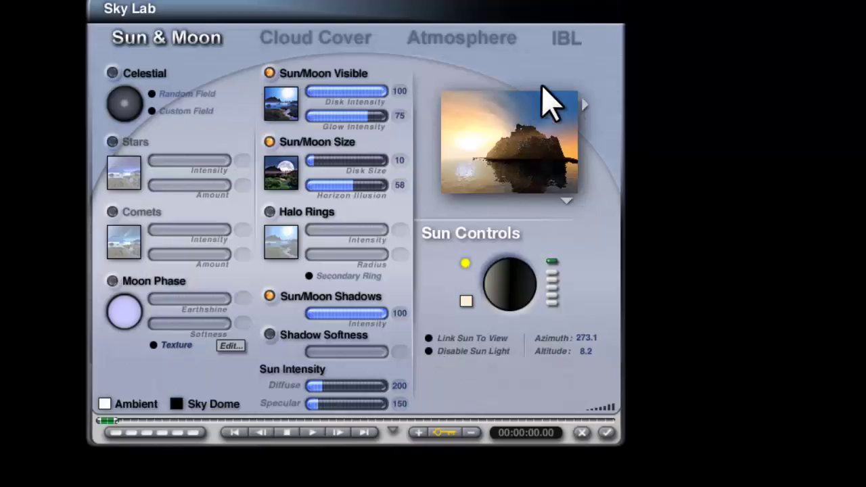
Set the image-based lighting value to 300 in the Sky Lab's IBL settings
click(568, 41)
double_click(391, 305)
text(300)
key(Return)
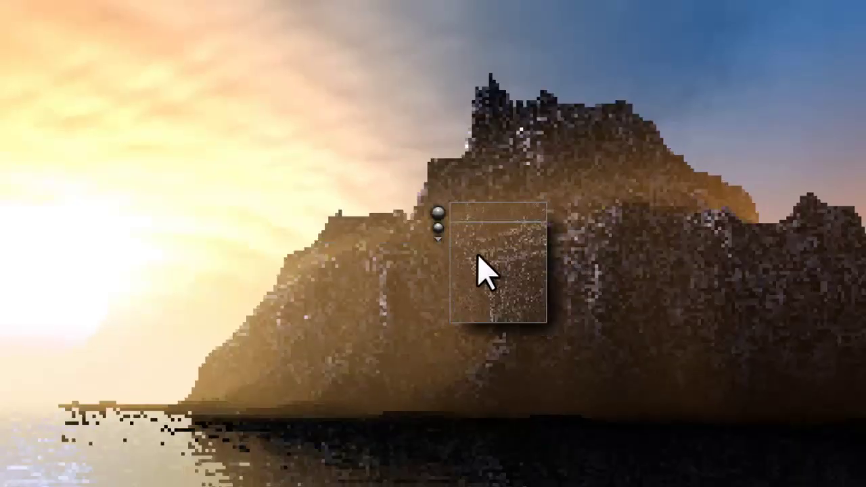
Test-render the eastern cliff and the summit area to check the island's lighting and material
drag(784, 313, 590, 187)
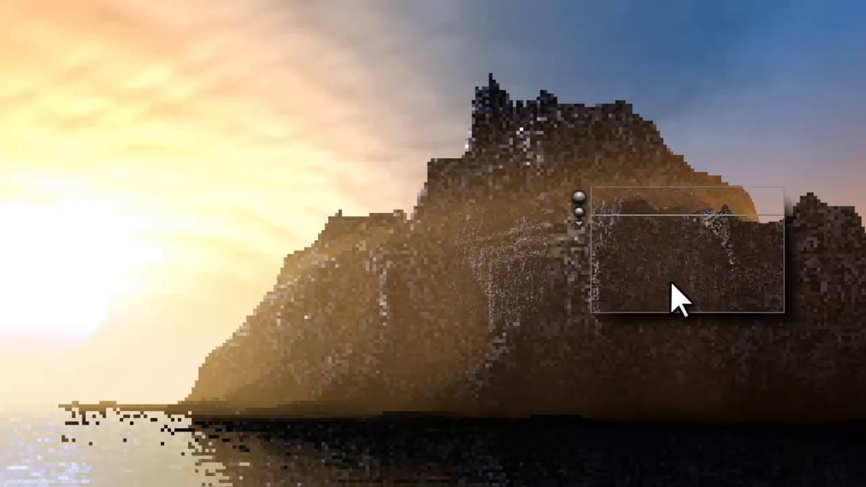
drag(717, 286, 435, 103)
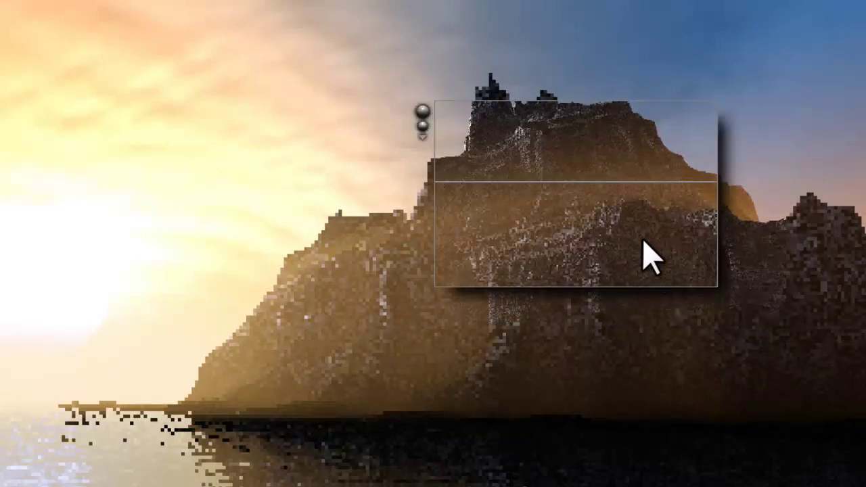
key(Escape)
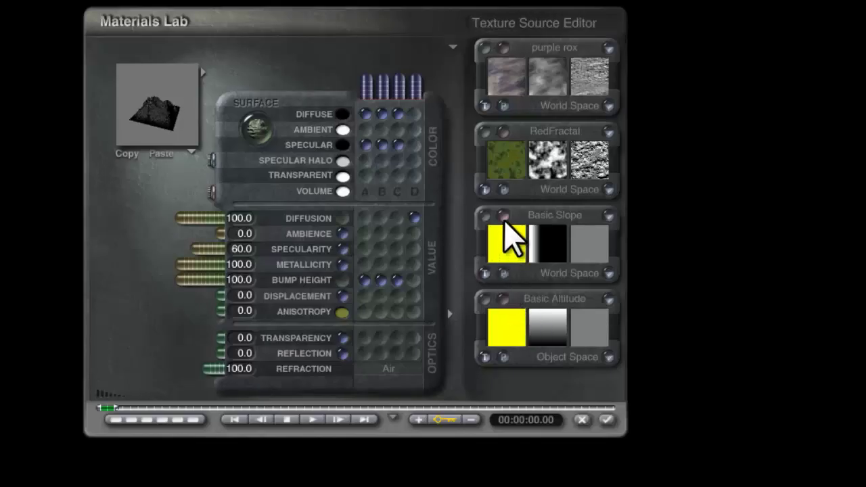
Widen the Basic Slope mask by setting component 2's slope filter to a 3.937 and b -0.87816, and accept the material
click(508, 240)
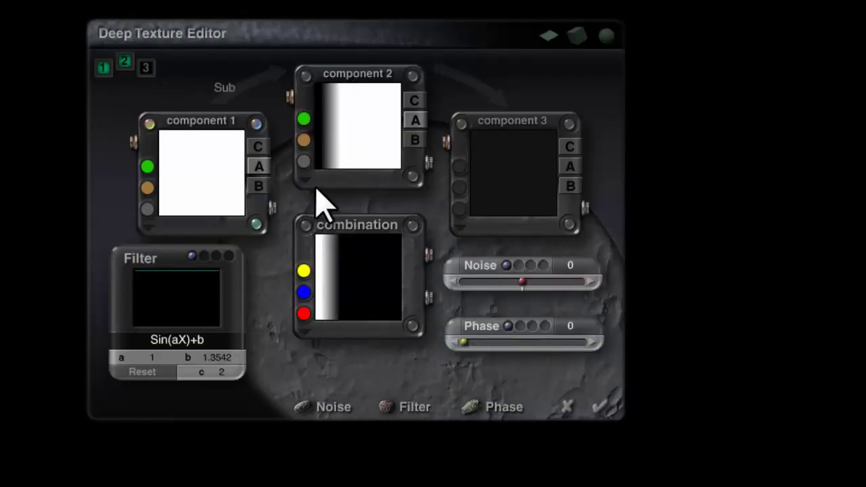
click(305, 76)
mouse_move(152, 357)
mouse_down()
mouse_move(122, 358)
mouse_move(140, 360)
mouse_up()
drag(211, 357, 223, 357)
click(601, 408)
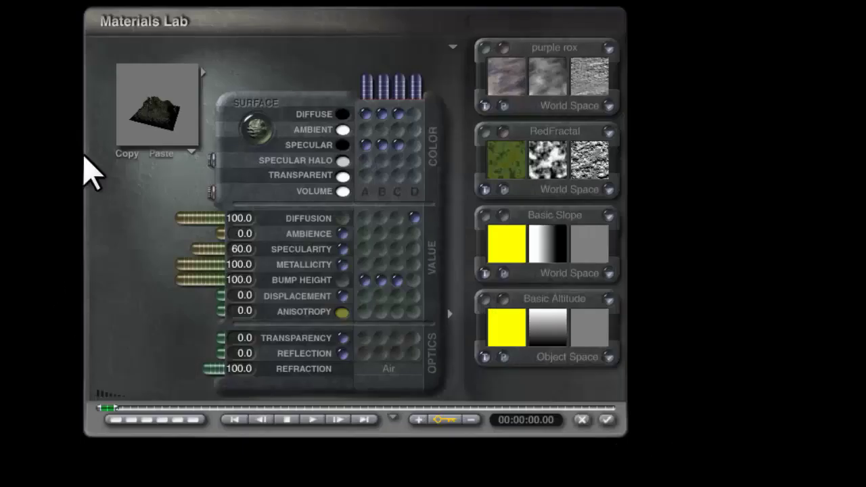
click(605, 420)
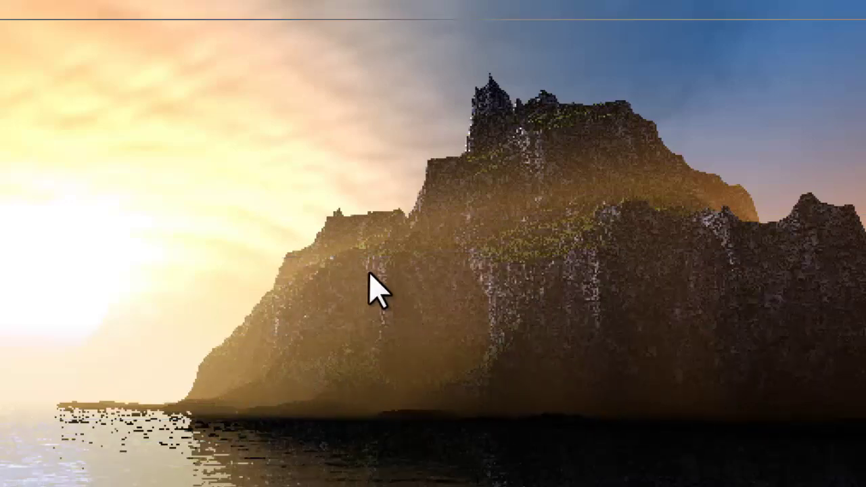
Test-render the lower cliff, the central ledge and the western slope to inspect the vegetation coverage
drag(529, 412, 393, 308)
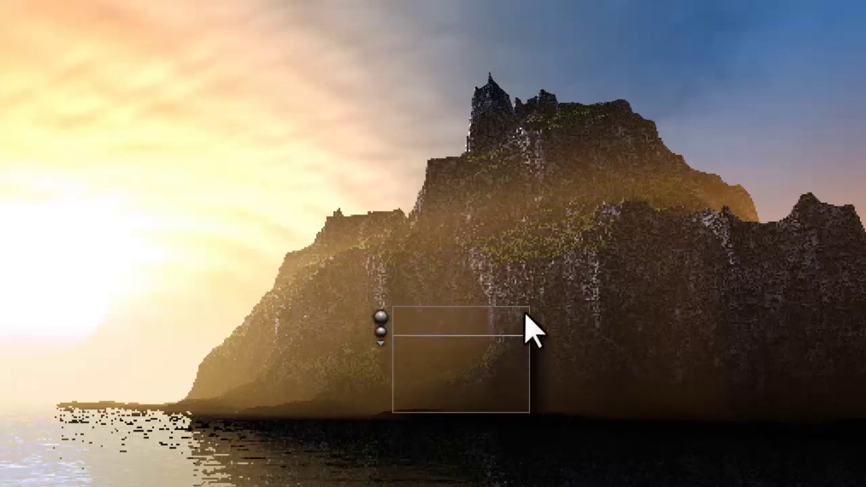
drag(473, 199, 602, 279)
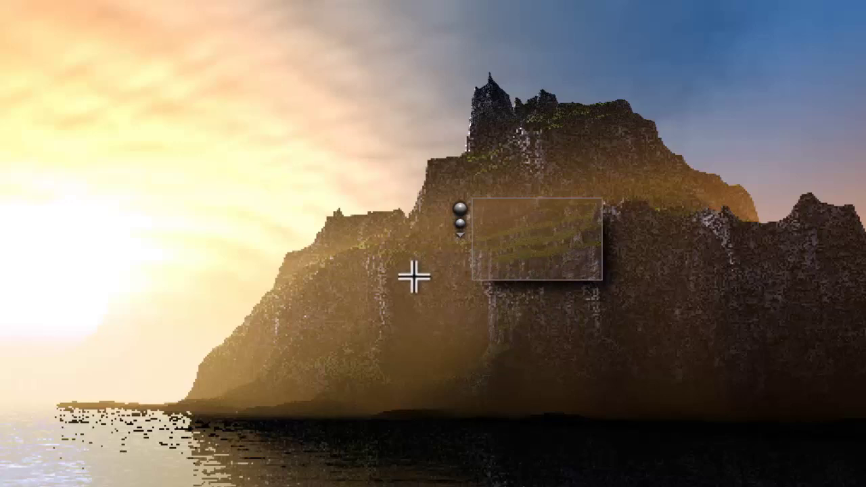
drag(423, 281, 312, 211)
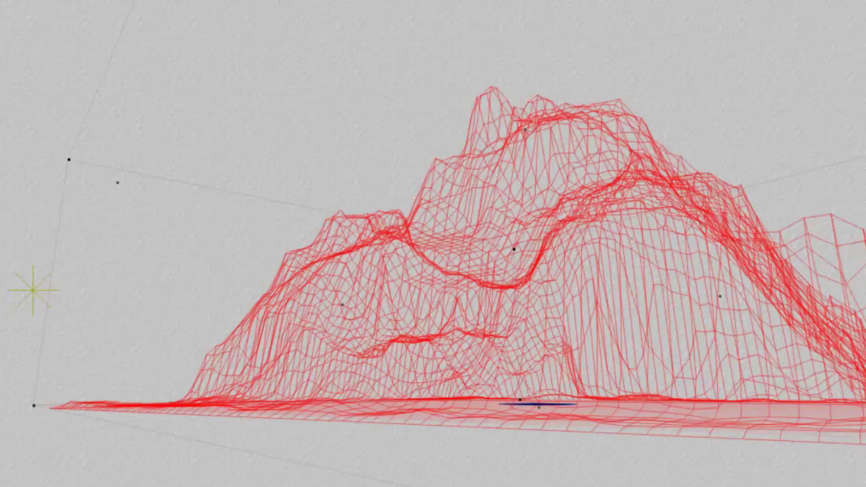
Reopen the island's Basic Slope texture and assign Fractal as component 2's noise type
key(ctrl+m)
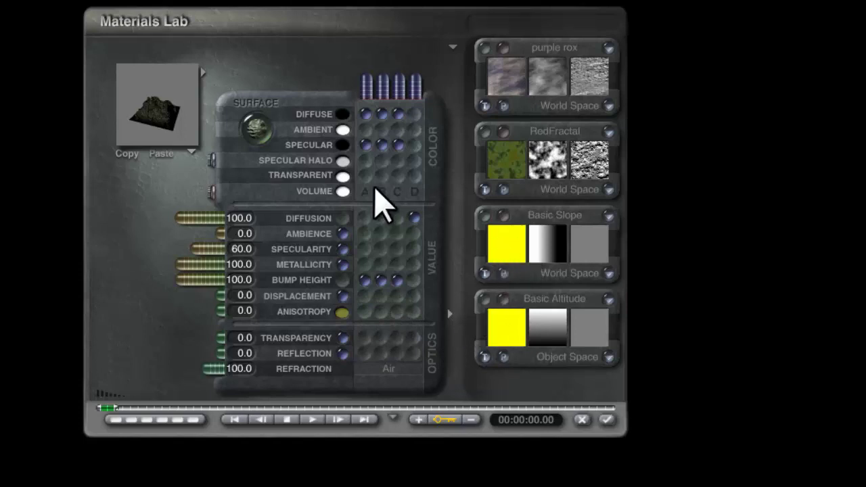
click(502, 216)
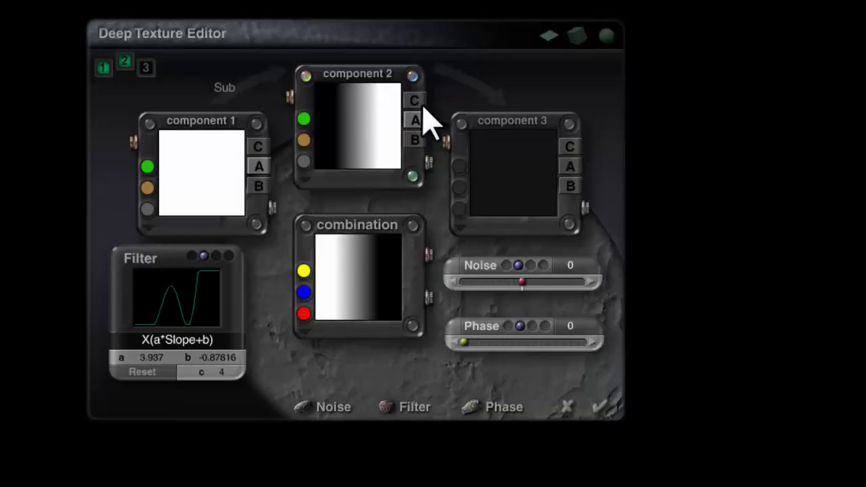
click(460, 265)
click(322, 238)
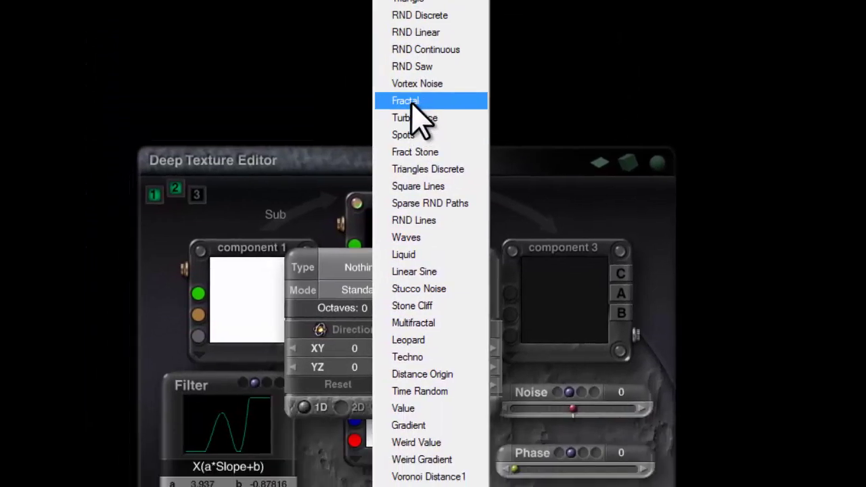
click(355, 69)
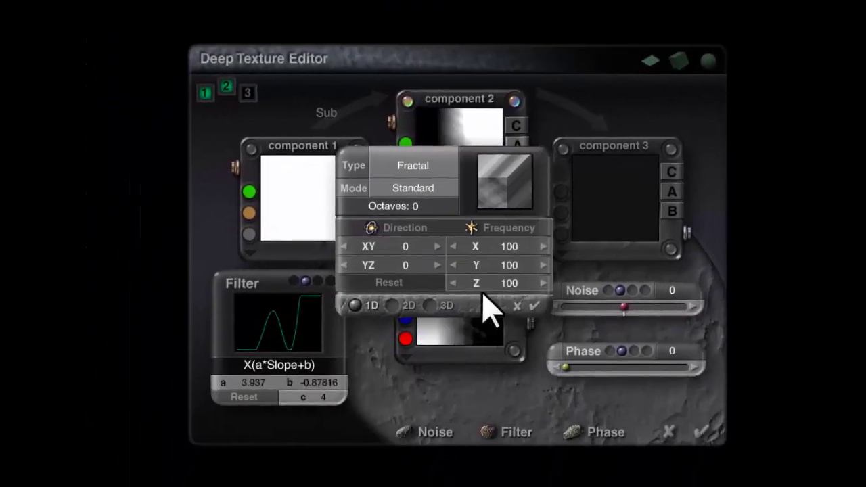
Switch component 2's Fractal noise to 3D and accept the noise, texture and material changes
drag(501, 169, 682, 112)
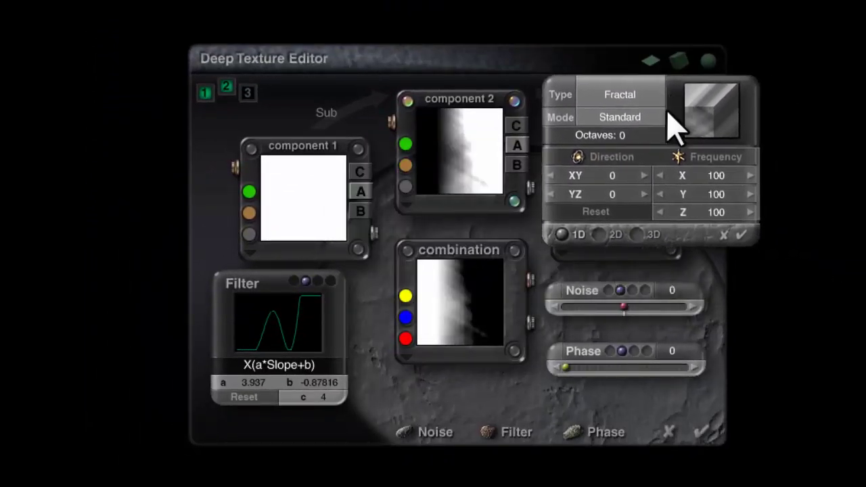
click(597, 234)
click(636, 235)
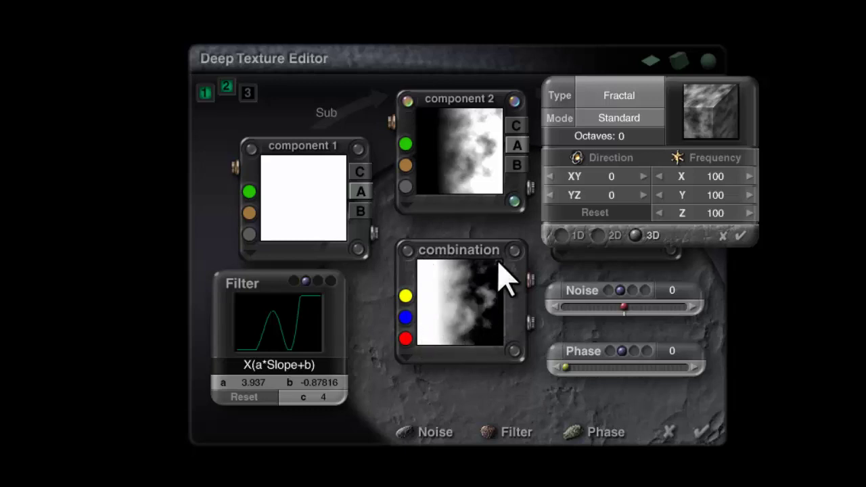
click(746, 232)
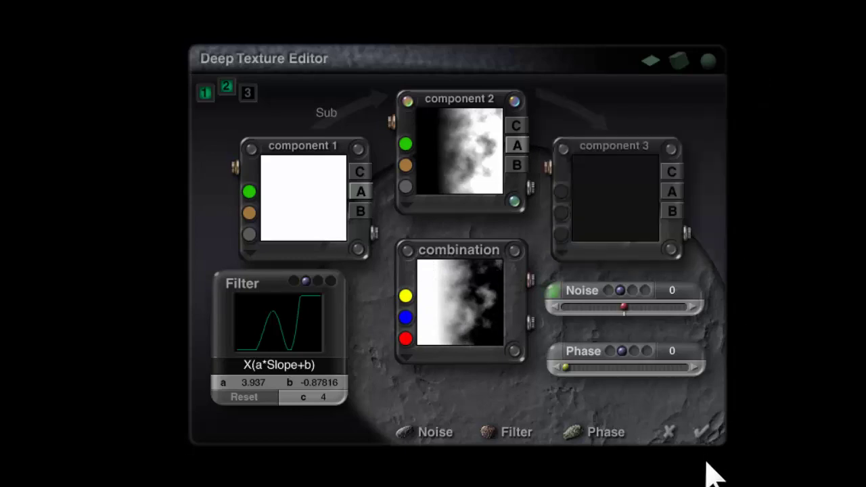
click(699, 433)
click(708, 449)
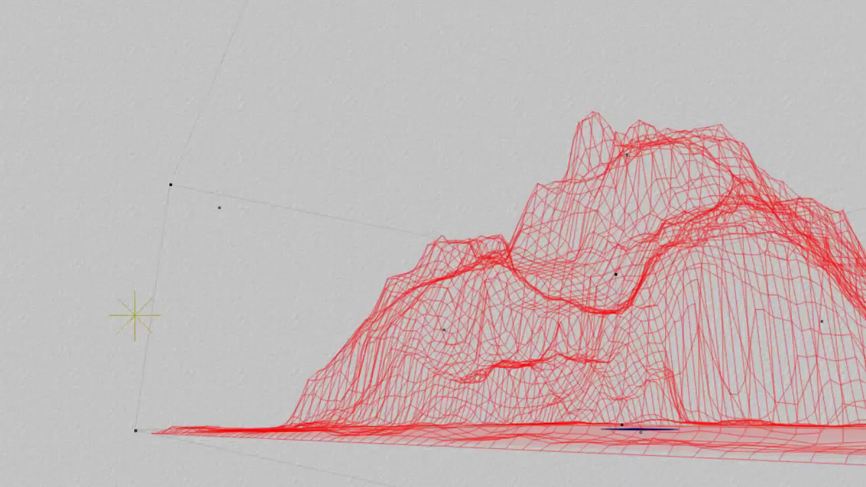
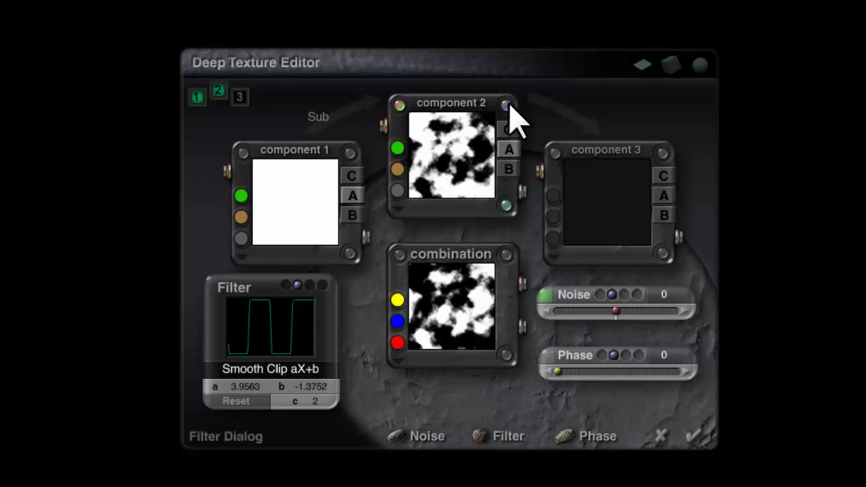
Enable component 3 in the Basic Slope texture, adjust the noise frequency and apply the texture
click(554, 155)
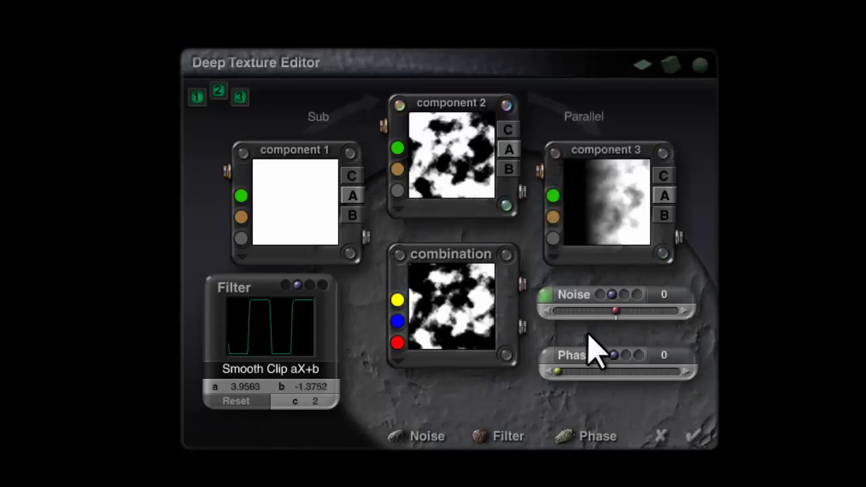
click(546, 294)
drag(668, 161, 669, 164)
click(731, 239)
click(695, 439)
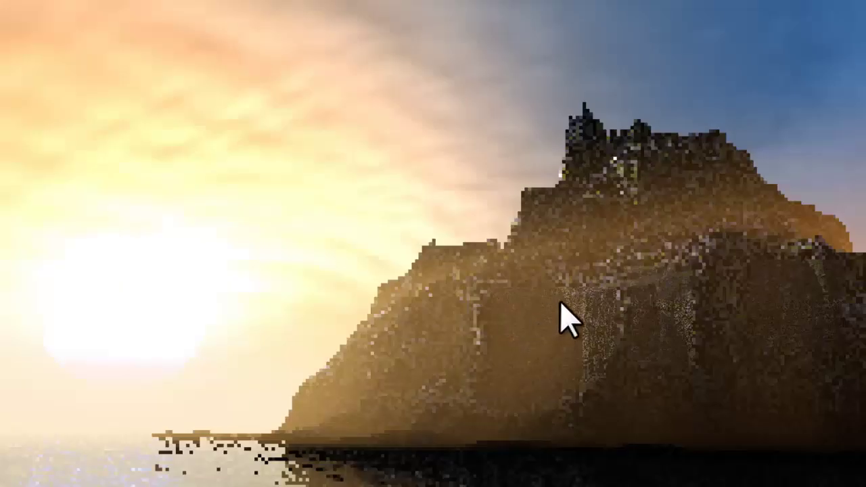
Test-render parts of the central cliff and the upper slope, and inspect the green RedFractal texture's components
drag(569, 289, 683, 365)
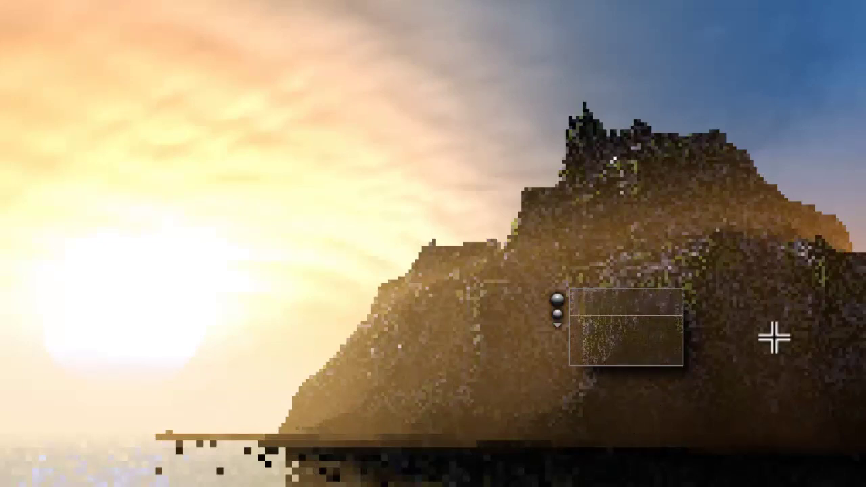
drag(660, 197, 736, 278)
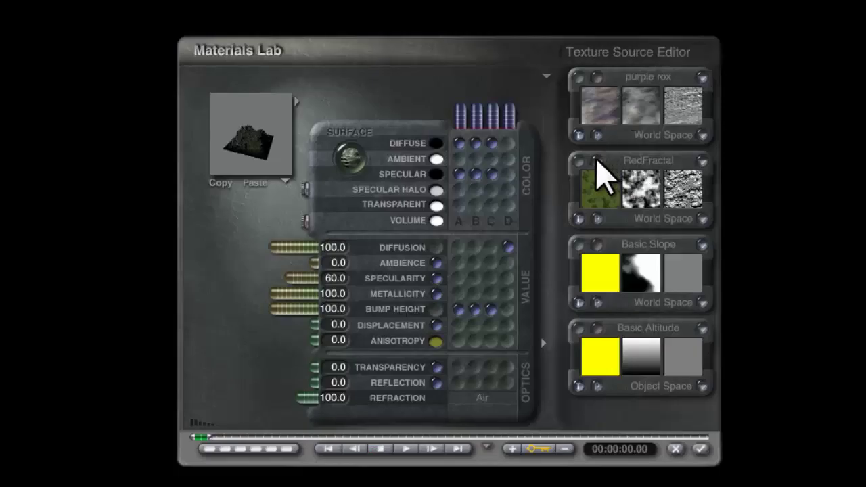
click(599, 170)
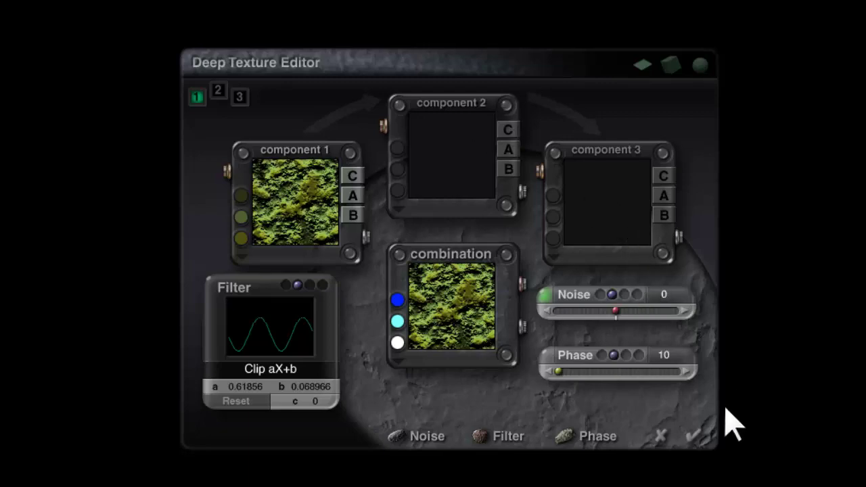
click(661, 434)
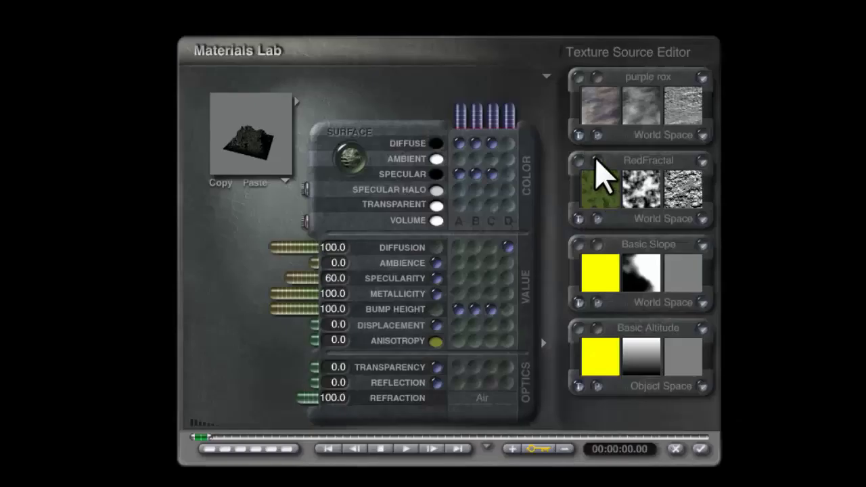
Disable component 3 in the Basic Slope texture and set component 2's Fractal noise frequency to 20 on X, Y and Z
click(608, 271)
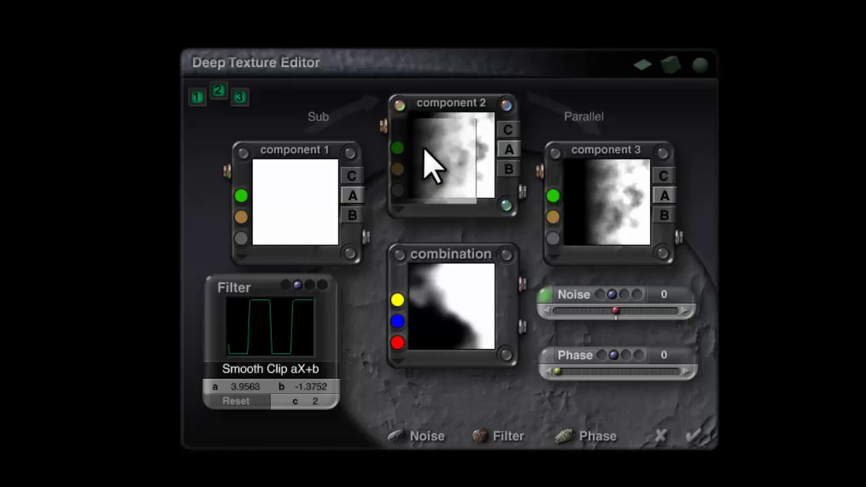
click(238, 96)
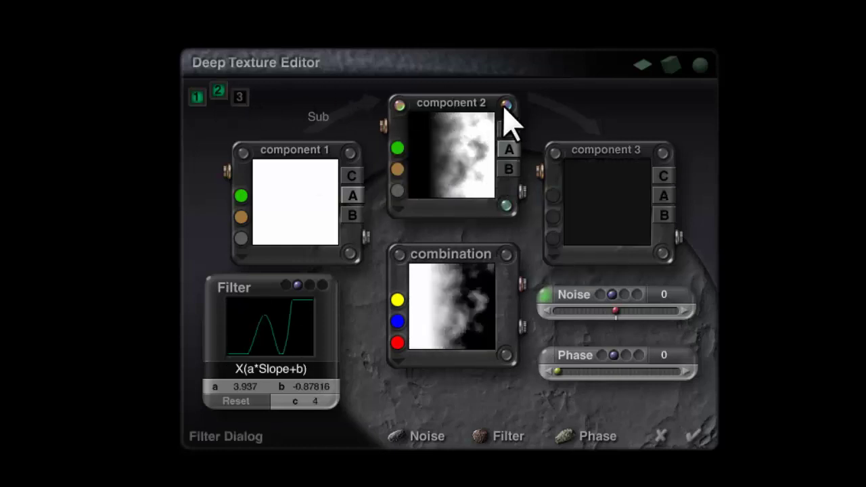
click(543, 298)
mouse_move(668, 161)
mouse_down()
mouse_move(649, 161)
mouse_move(680, 161)
mouse_move(668, 161)
mouse_up()
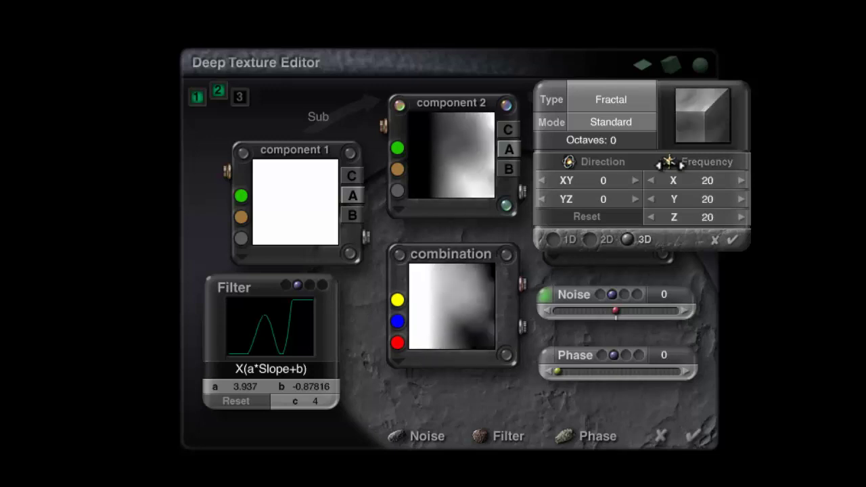
click(733, 240)
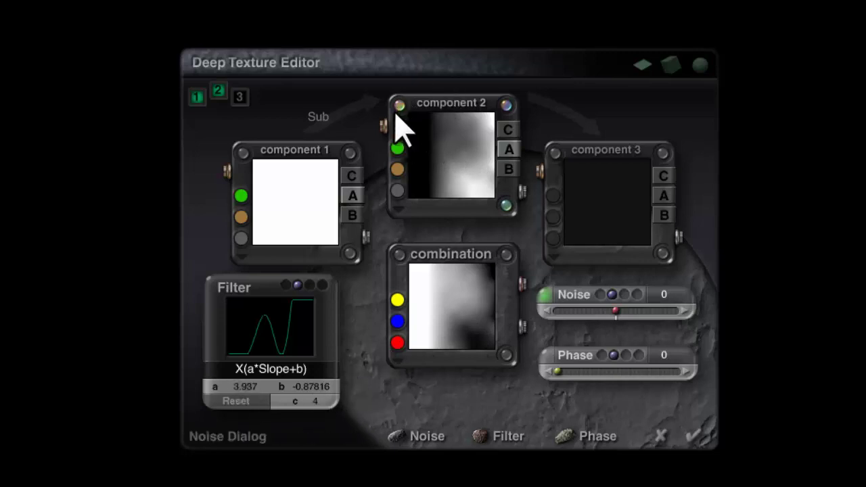
Adjust component 2's slope filter to about a 3.25 and b -0.098, apply the changes and test-render the cliff
drag(241, 386, 235, 386)
drag(297, 386, 303, 384)
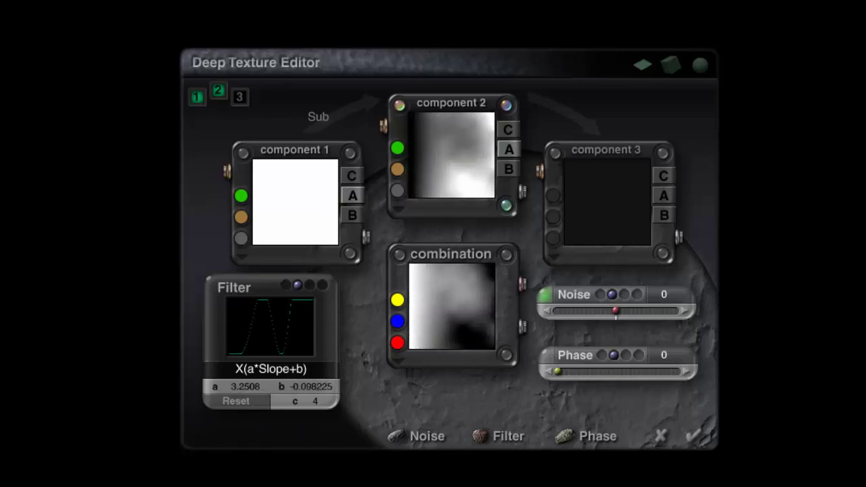
click(714, 457)
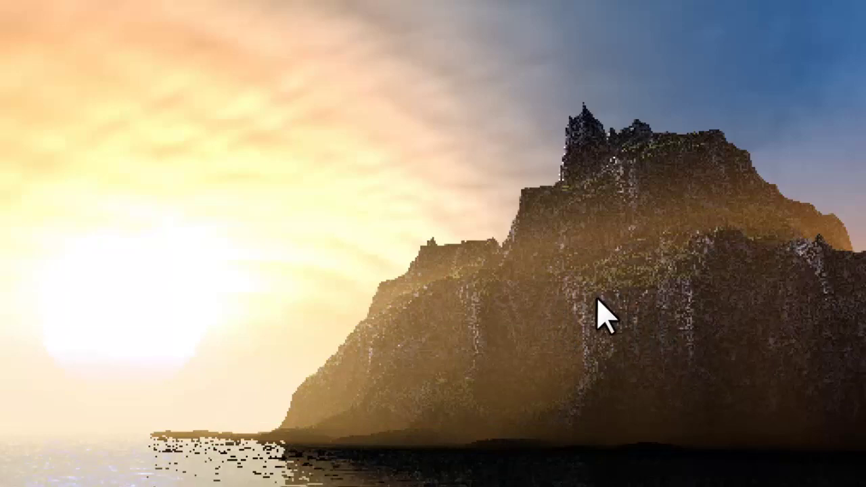
drag(668, 279, 567, 110)
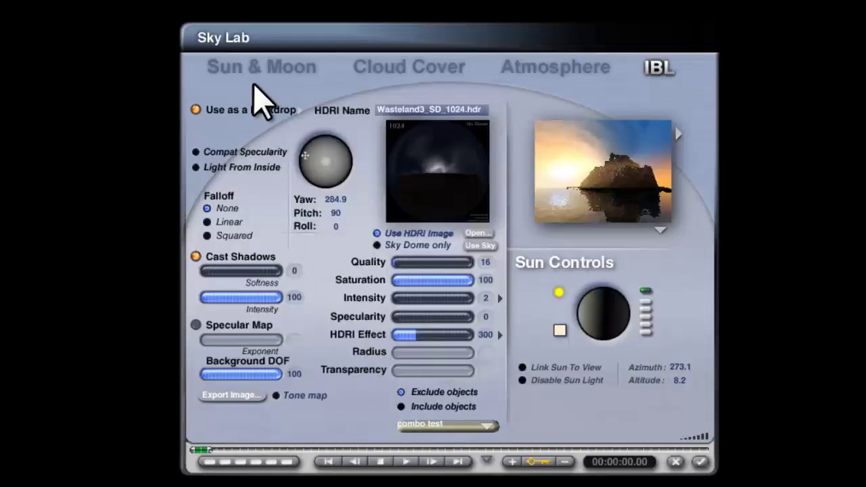
Set the sun's diffuse intensity to 300 in the Sky Lab and accept
click(256, 68)
click(498, 415)
text(300)
key(Return)
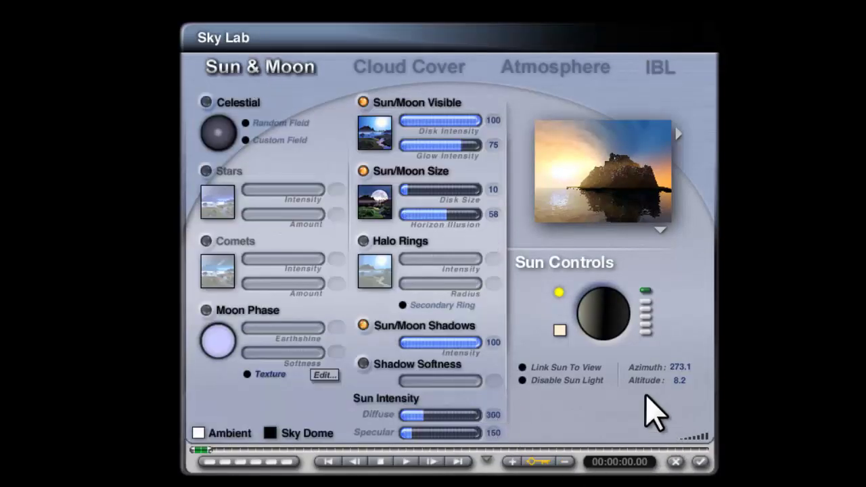
click(701, 462)
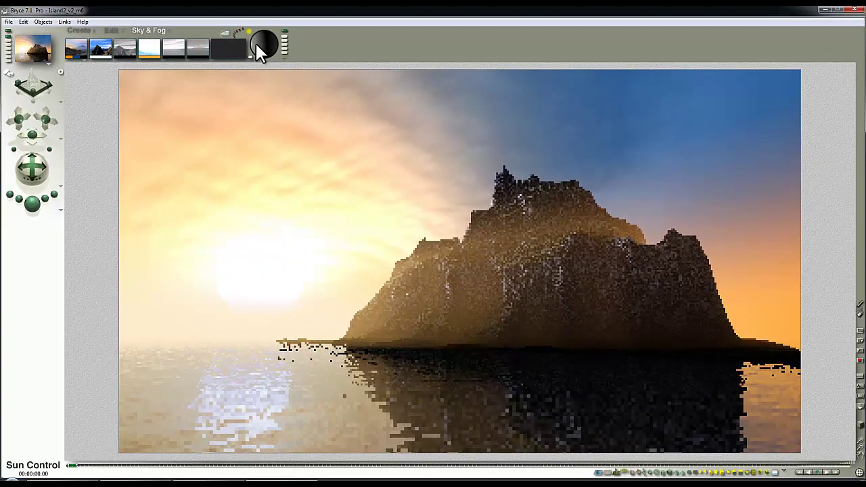
Move the sun to about azimuth 261.4 and altitude 9, re-render the scene and test-render the island's upper cliff
click(168, 169)
click(31, 203)
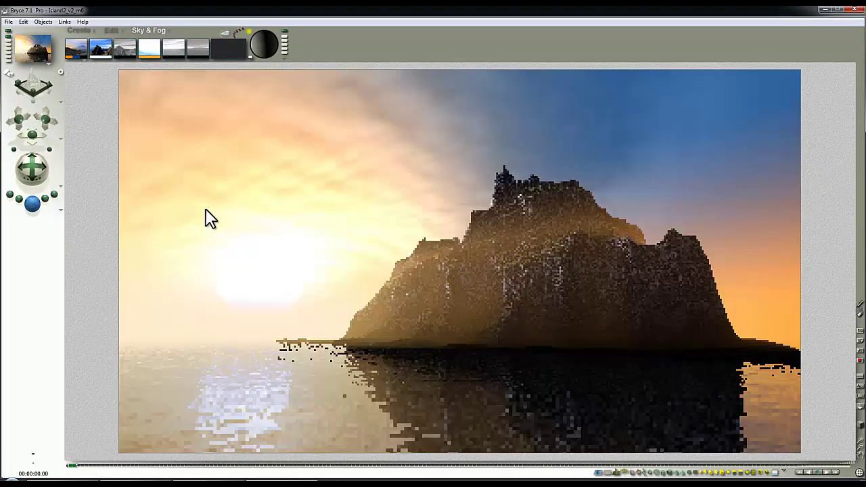
click(497, 268)
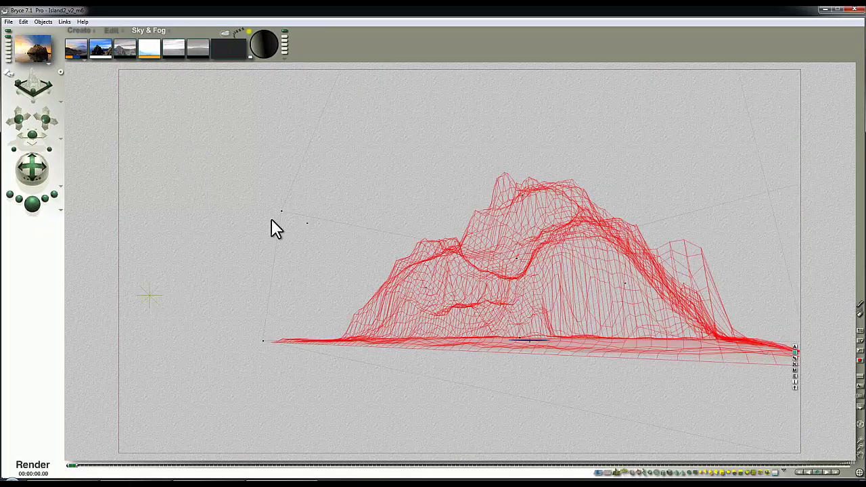
key(ctrl+r)
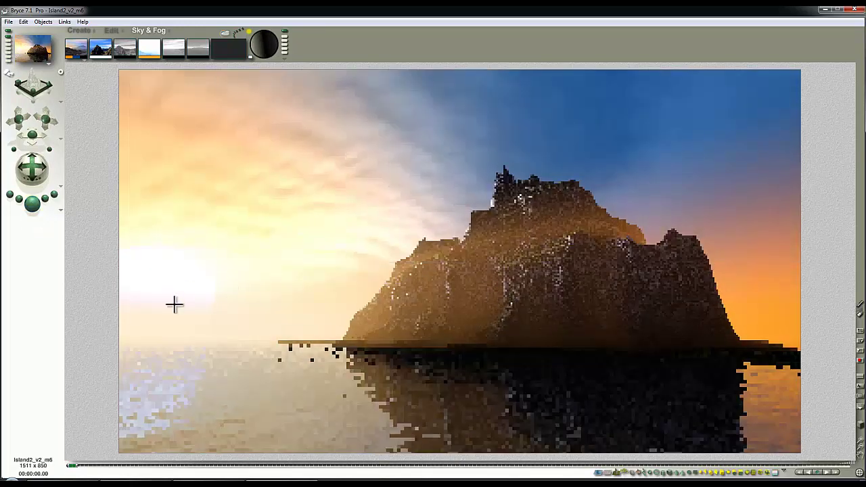
click(174, 305)
click(30, 203)
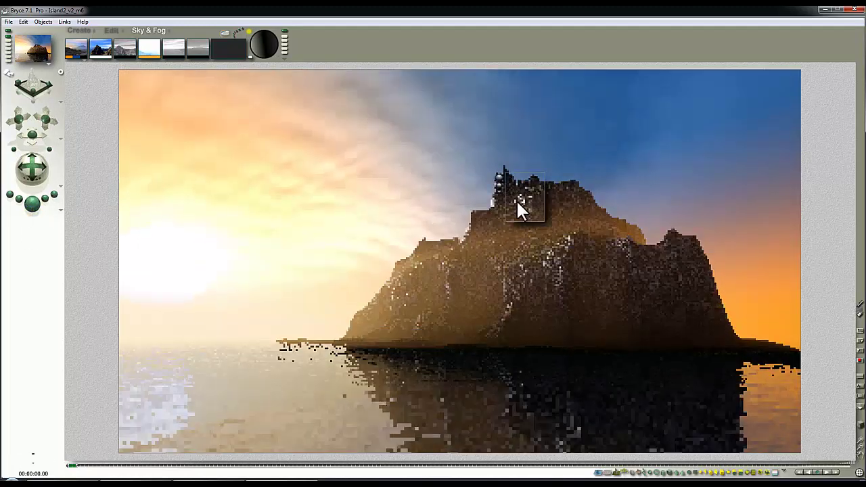
drag(532, 220, 601, 300)
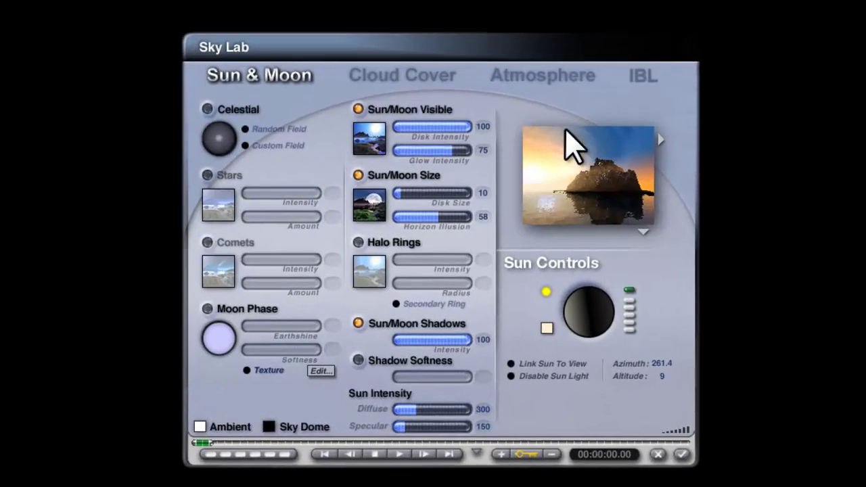
Rotate the sky's HDRI image to a yaw of about 269.4 and accept the change
click(639, 76)
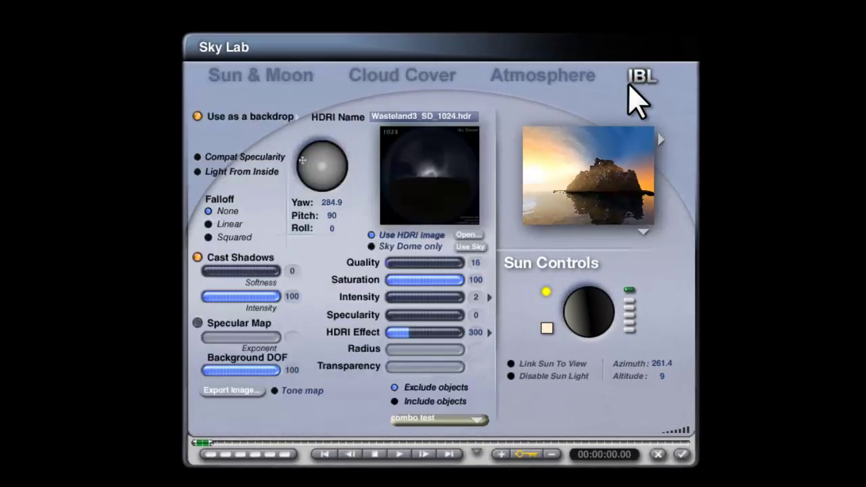
mouse_move(315, 189)
mouse_down()
mouse_move(334, 194)
mouse_move(313, 198)
mouse_up()
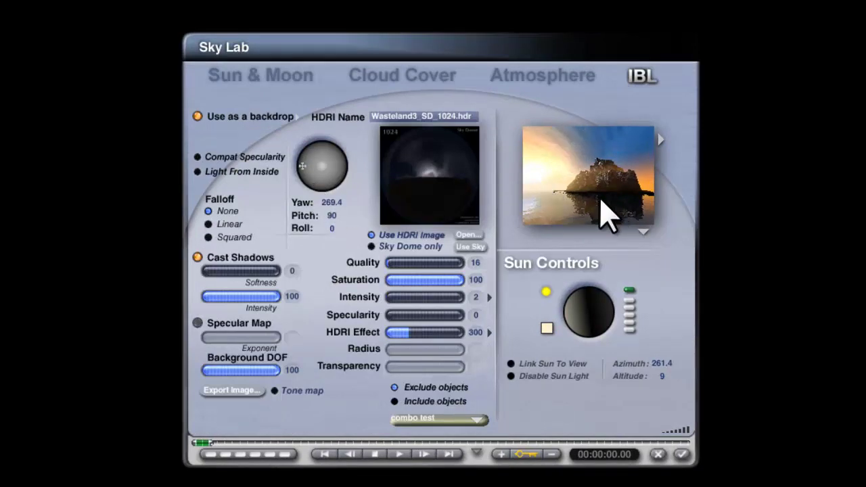
click(683, 455)
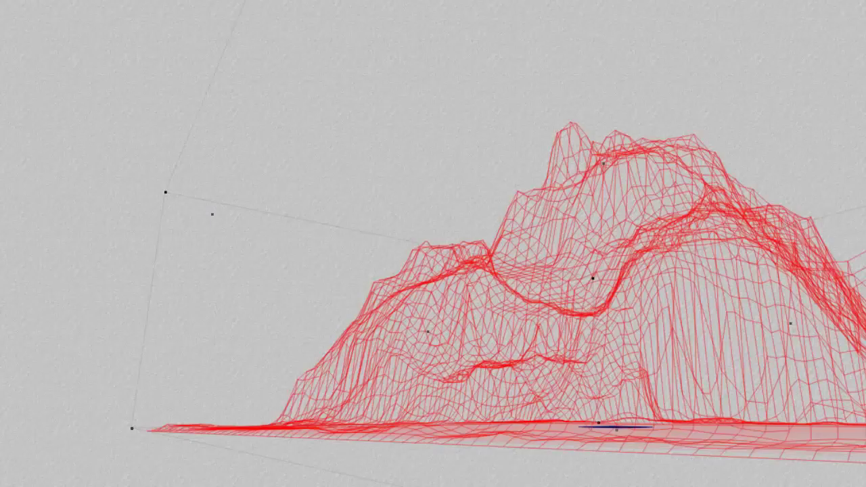